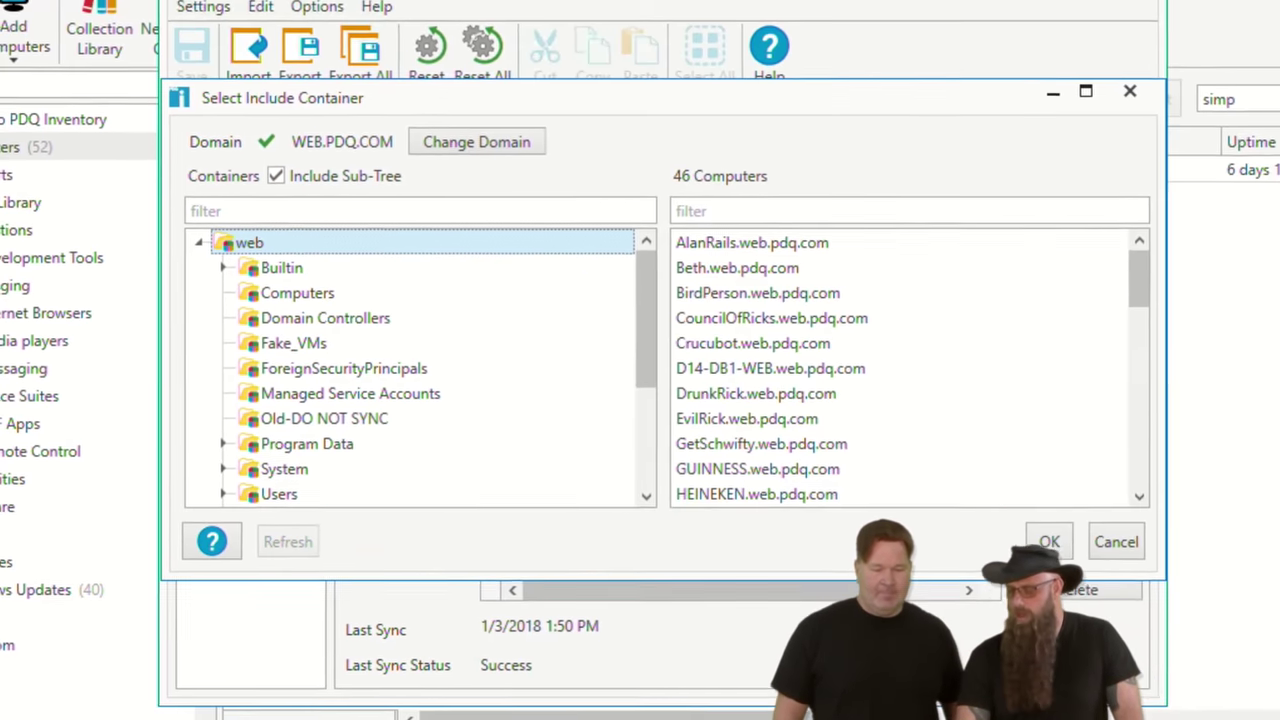
Step: Include the WEB.PDQ.COM domain tree, delete the Old-DO NOT SYNC entry, and begin choosing an exclude container
{"action": "left_click", "coordinate": [1049, 541]}
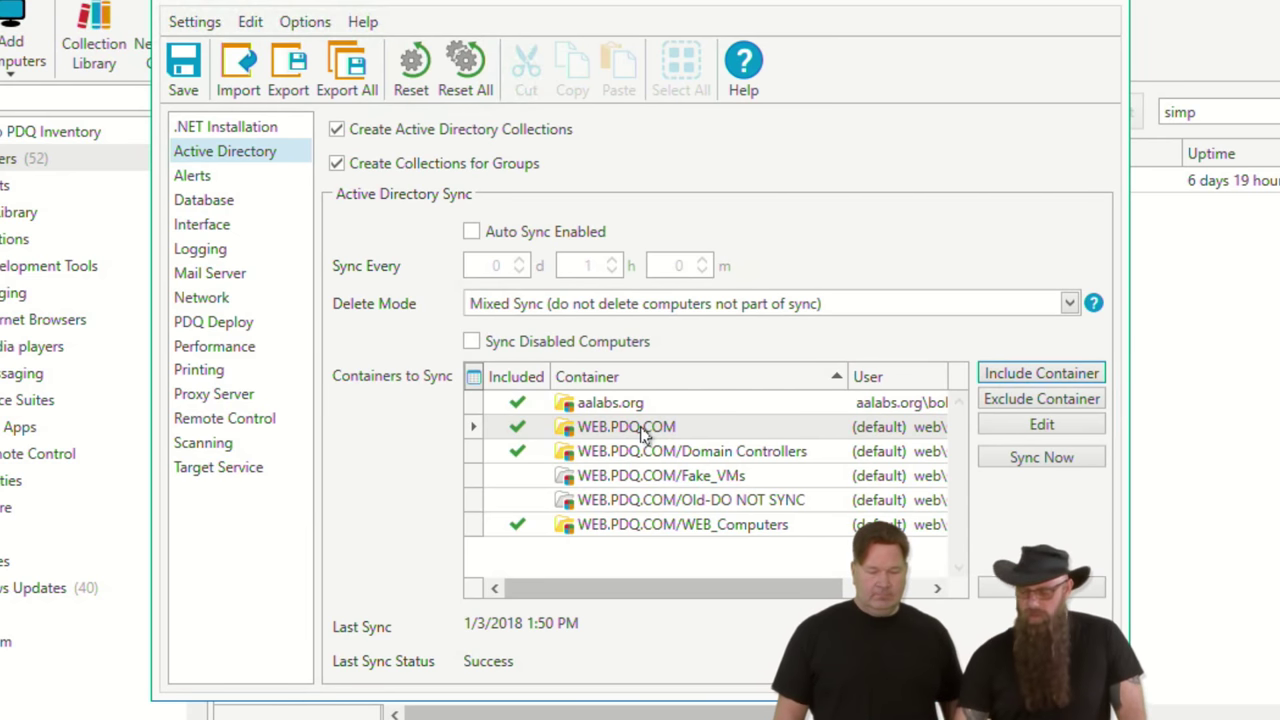
{"action": "left_click", "coordinate": [656, 505]}
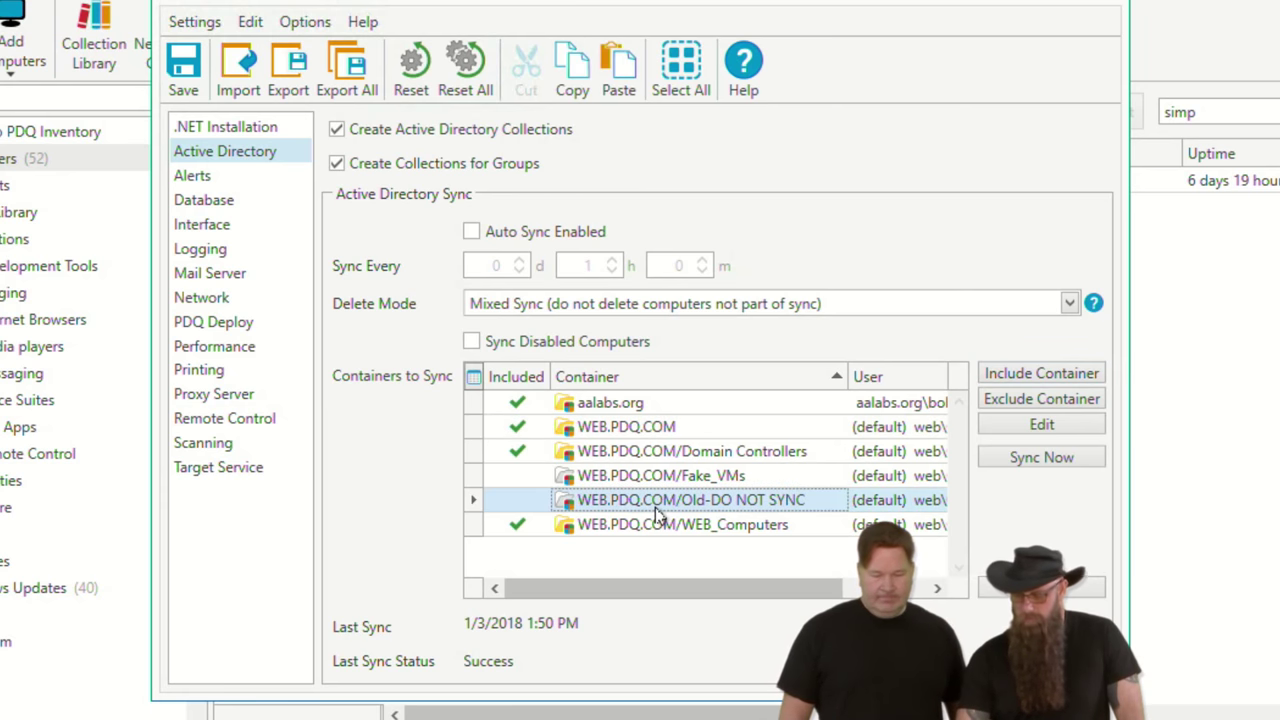
{"action": "key", "text": "Delete"}
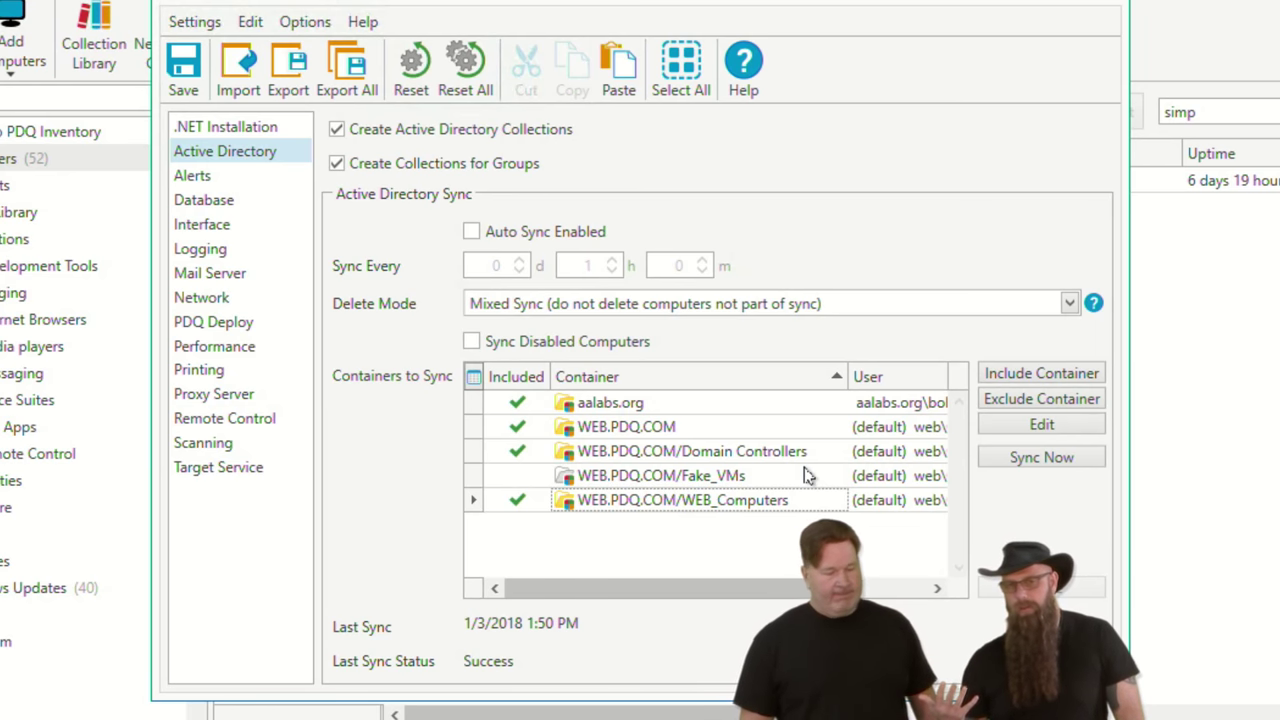
{"action": "left_click", "coordinate": [1068, 401]}
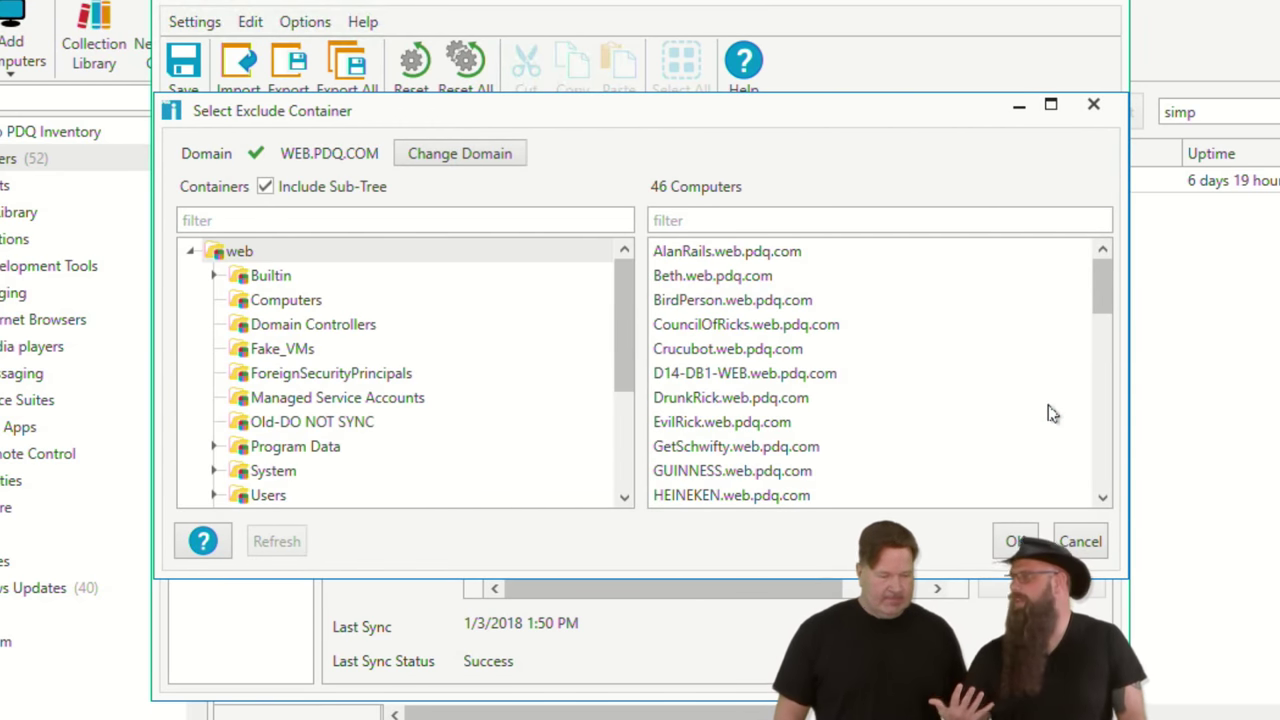
Step: Pick the Old-DO NOT SYNC container (2 computers) as the exclusion and confirm it
{"action": "left_click", "coordinate": [302, 422]}
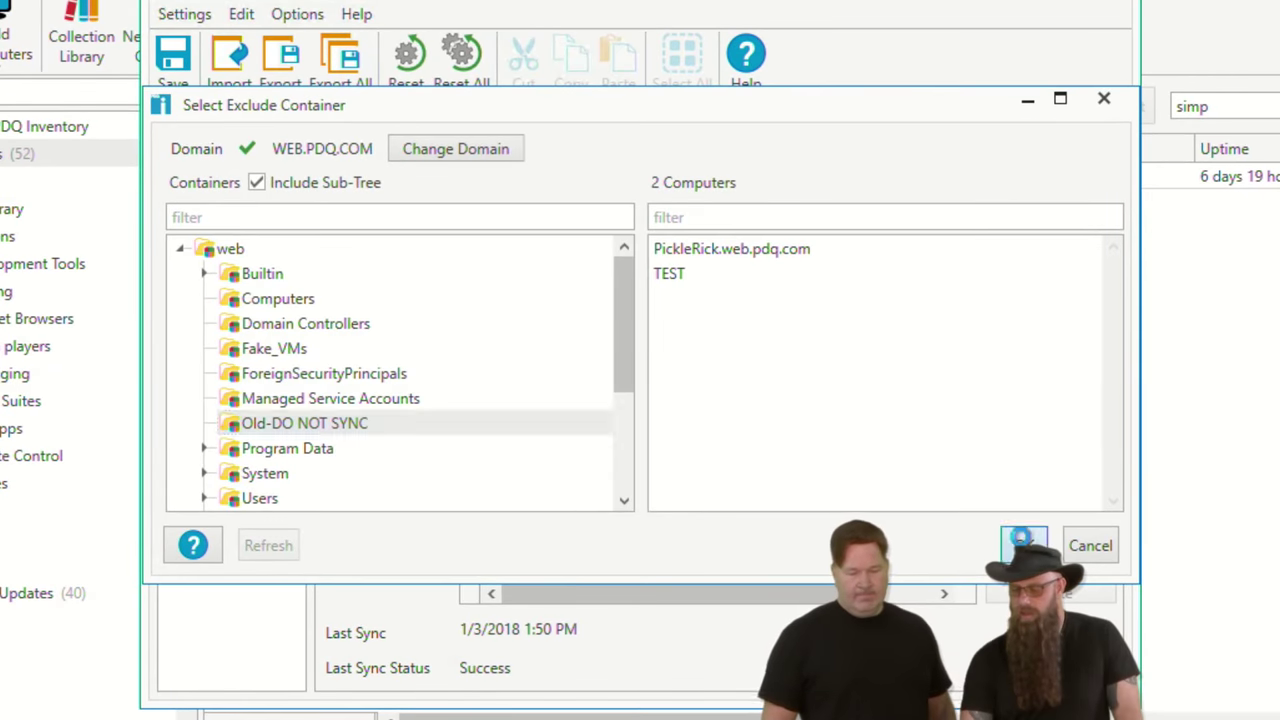
{"action": "left_click", "coordinate": [1022, 544]}
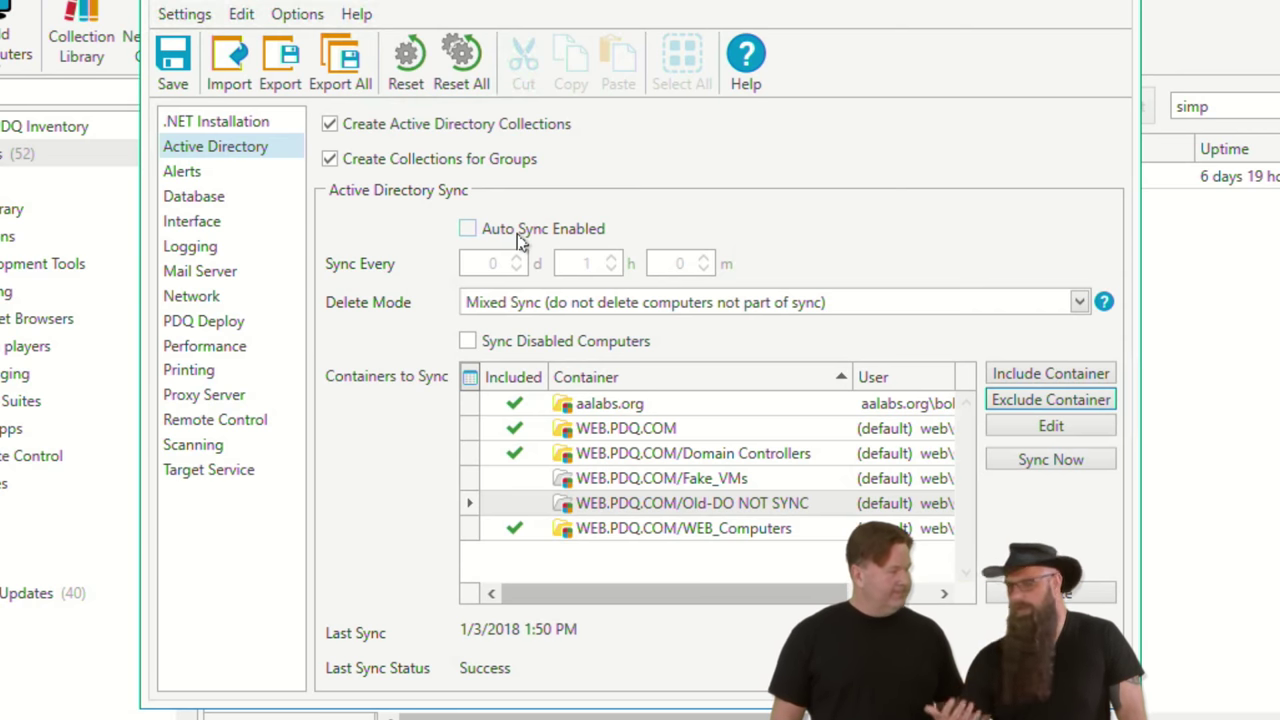
Step: Enable hourly Auto Sync and set the Delete Mode to Full Sync
{"action": "left_click", "coordinate": [467, 228]}
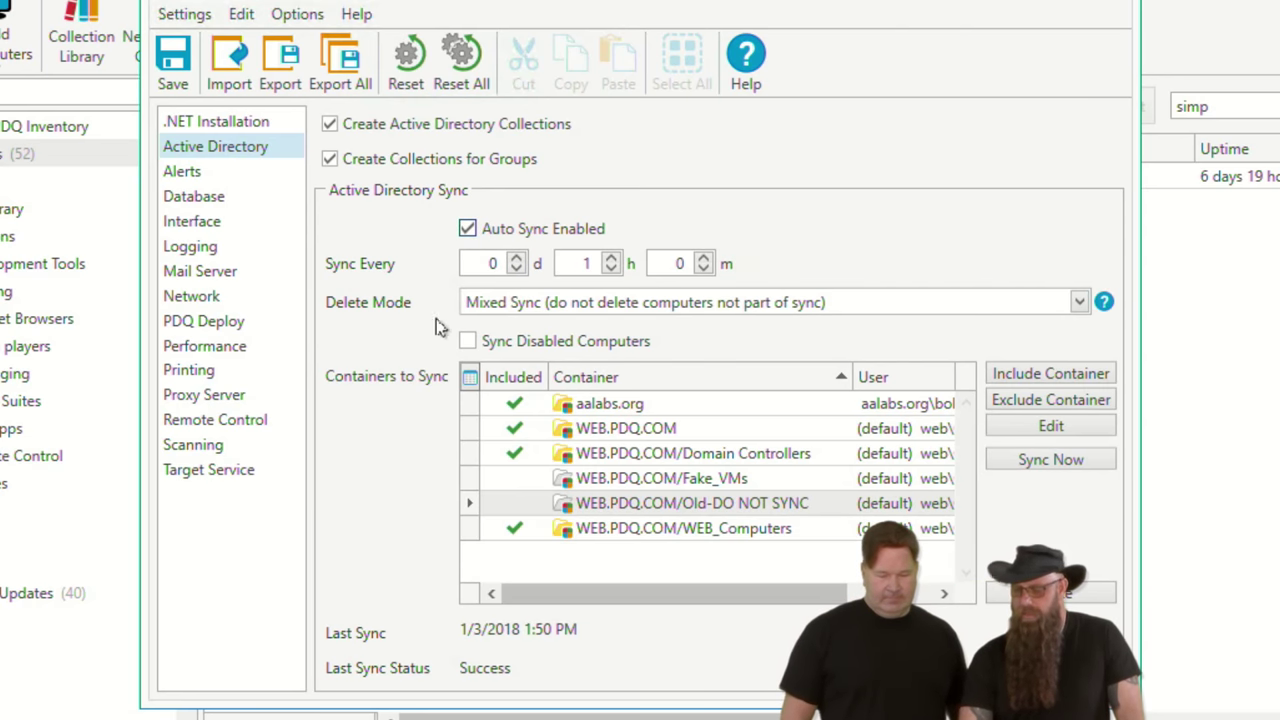
{"action": "left_click", "coordinate": [555, 308]}
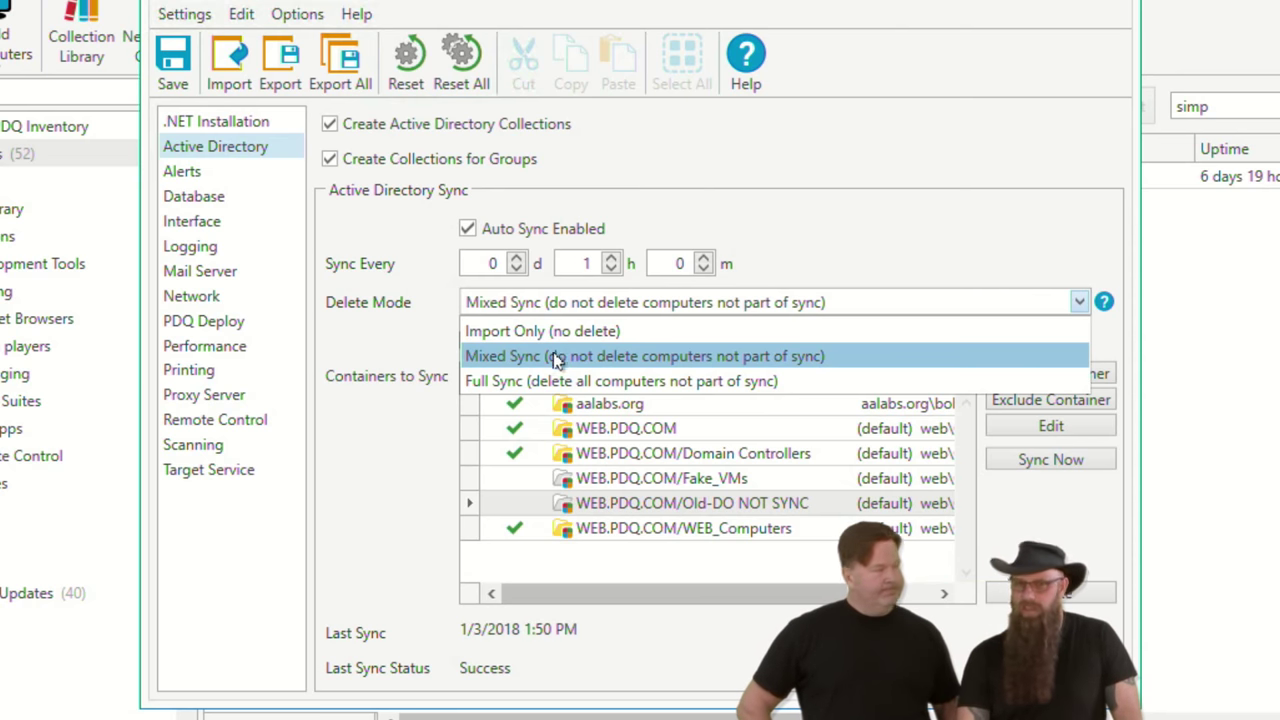
{"action": "left_click", "coordinate": [540, 380]}
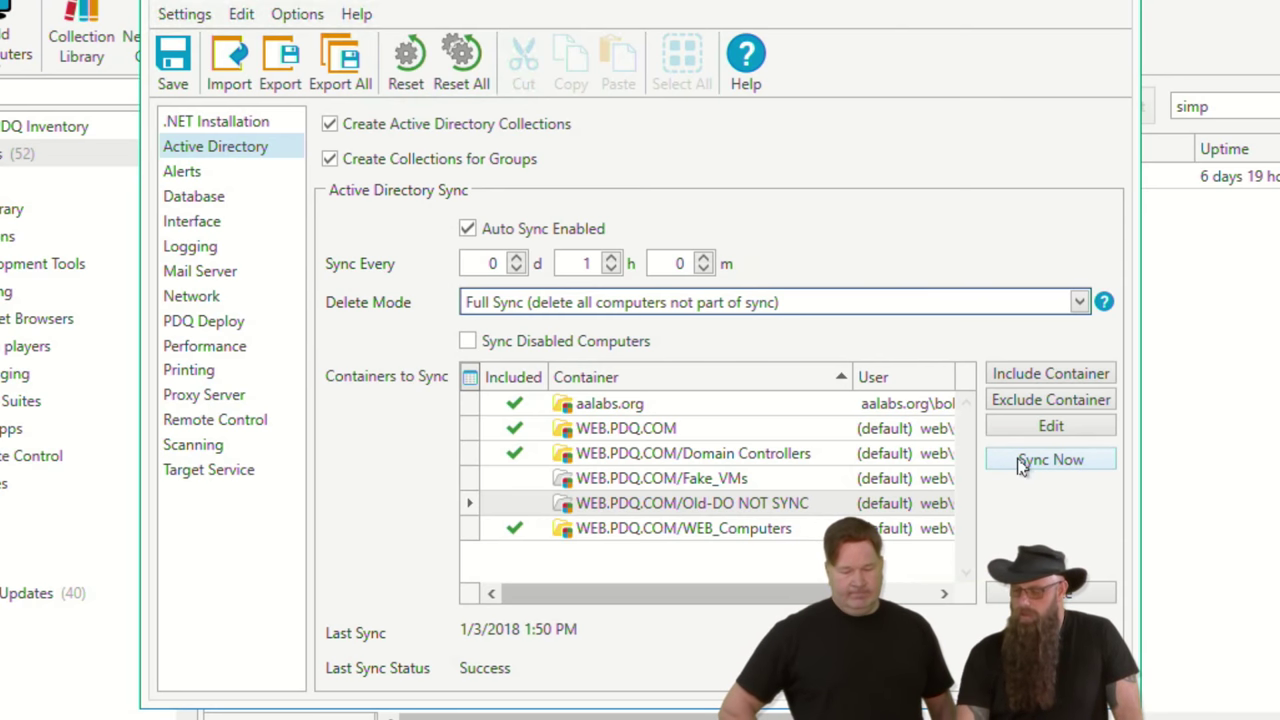
Step: Save the sync settings, run the Active Directory sync now, and close Preferences
{"action": "left_click", "coordinate": [1021, 466]}
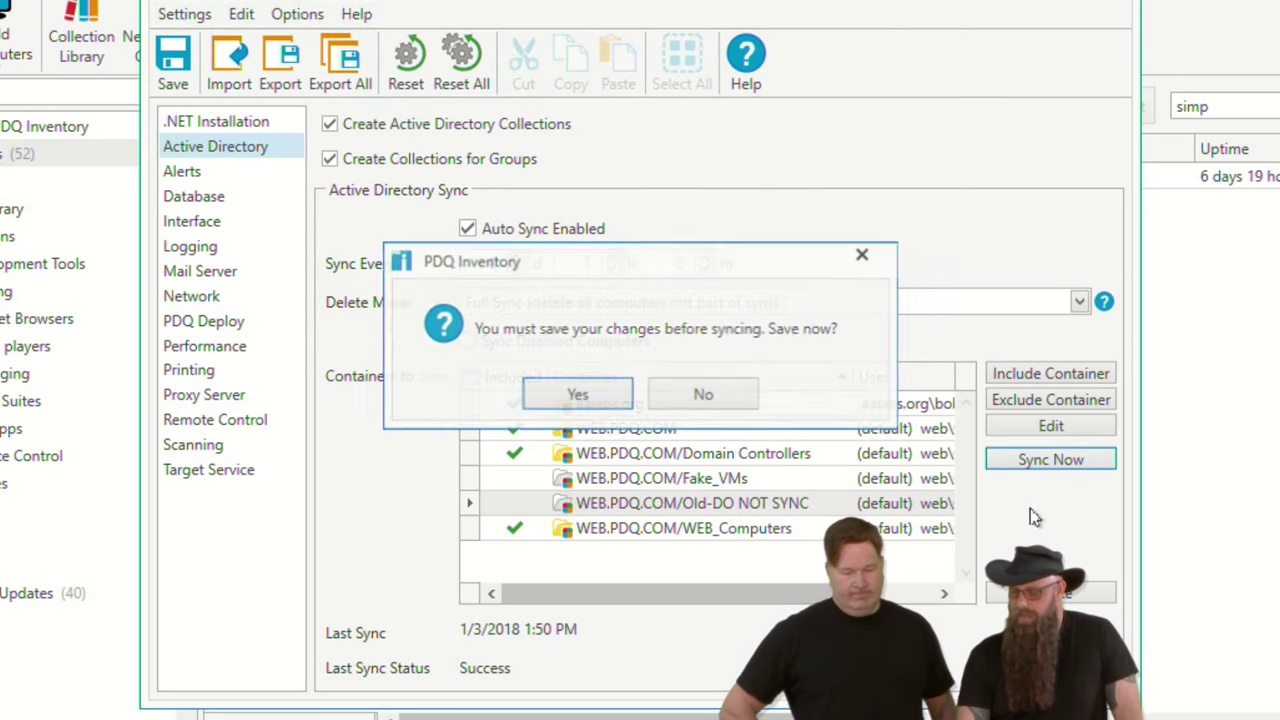
{"action": "left_click", "coordinate": [577, 397]}
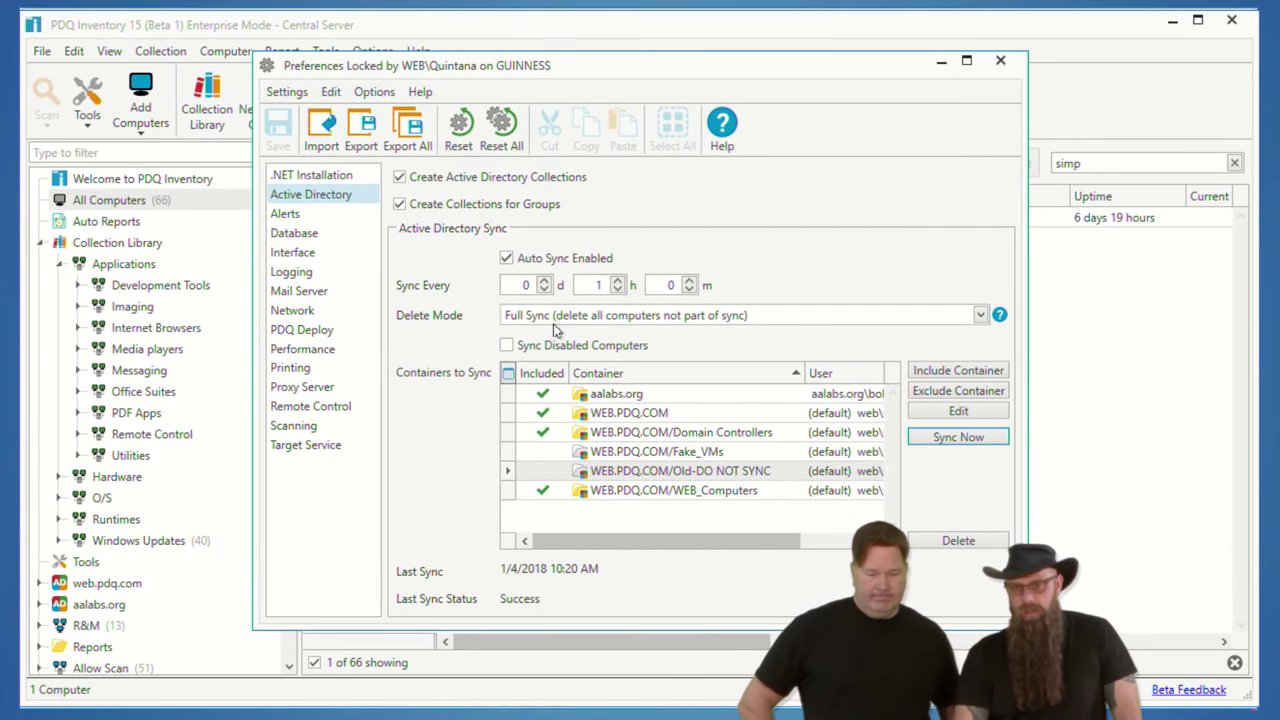
{"action": "left_click", "coordinate": [1000, 62]}
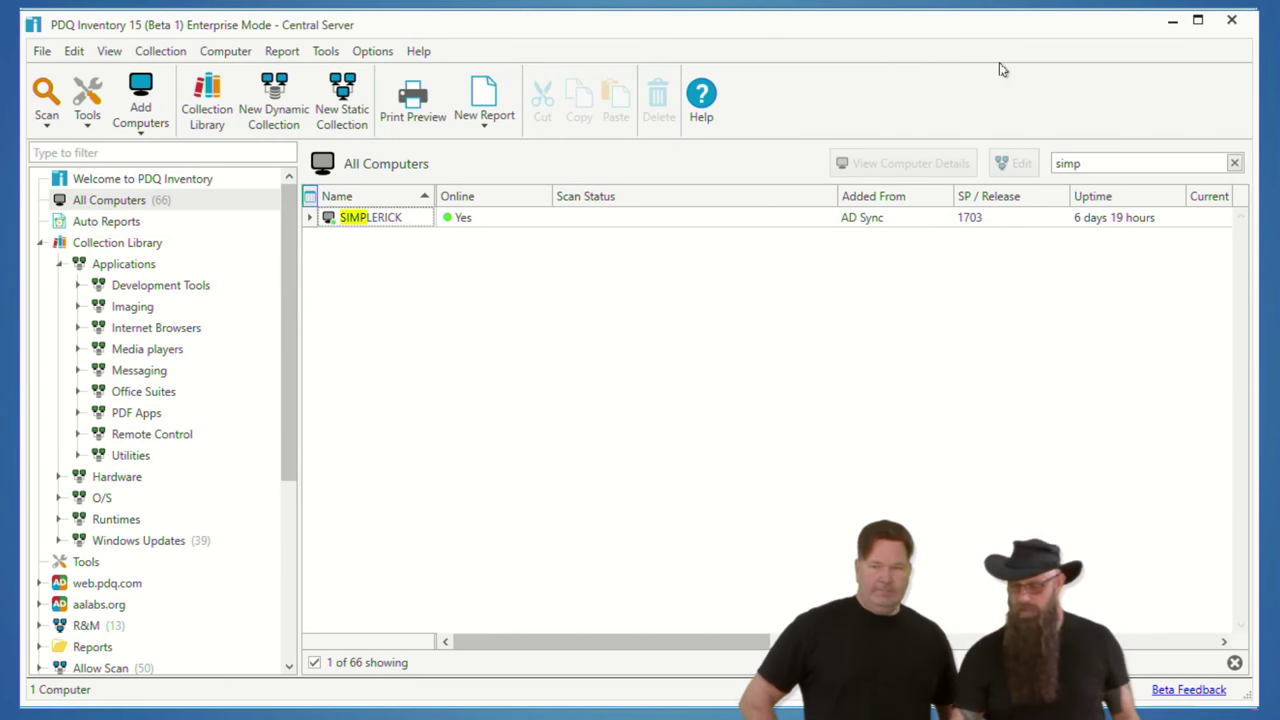
Step: Show All Computers with the 'simp' filter cleared, listing 66 AD-synced computers
{"action": "left_click", "coordinate": [177, 204]}
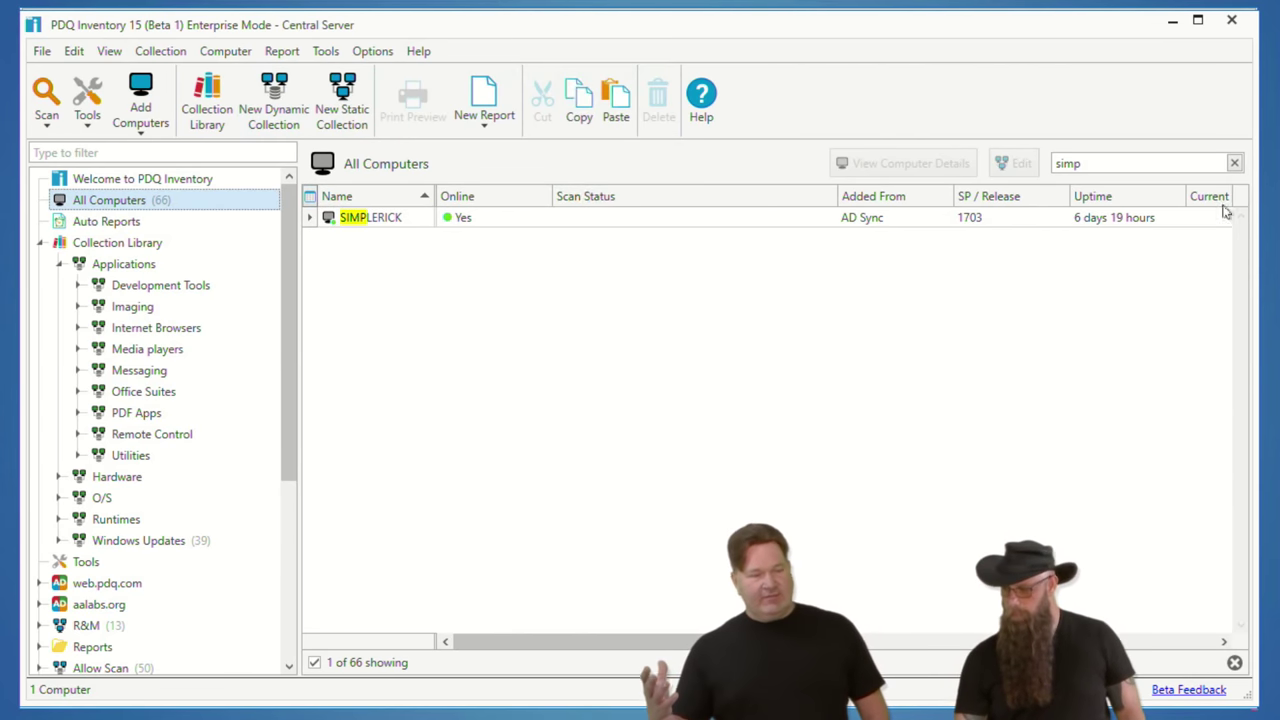
{"action": "left_click", "coordinate": [1236, 162]}
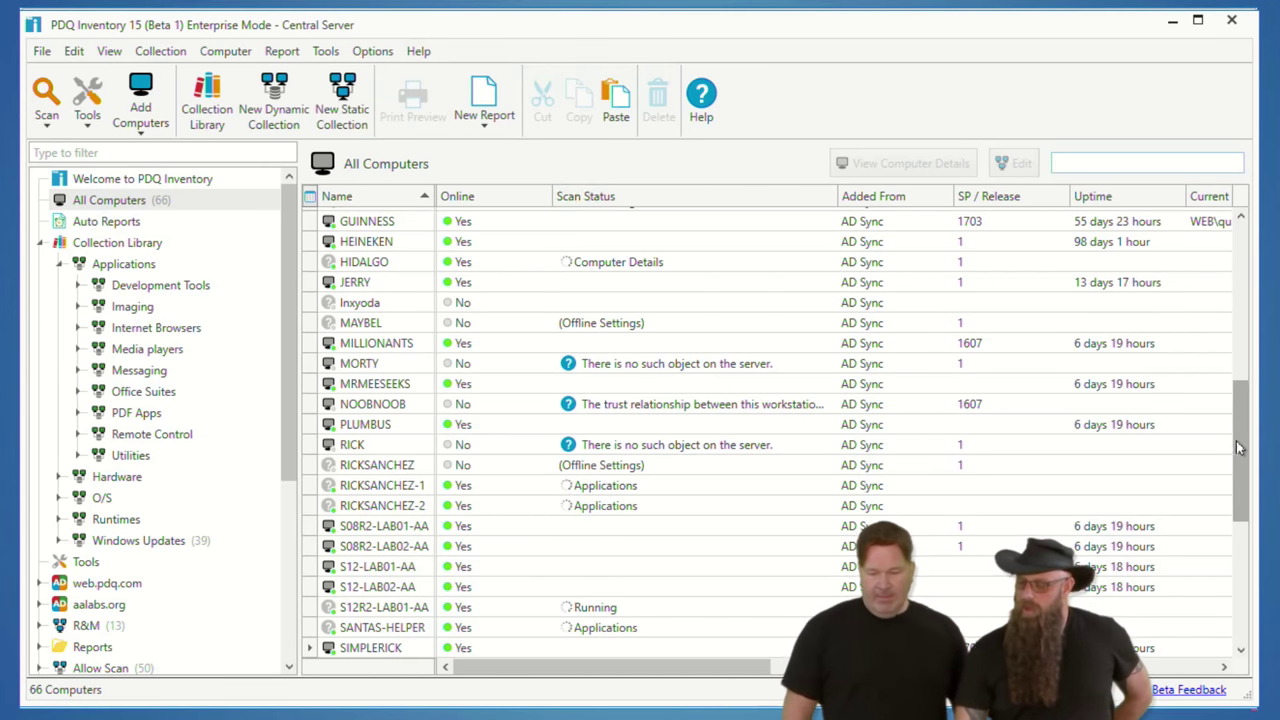
{"action": "scroll", "coordinate": [1238, 333], "scroll_direction": "up", "scroll_amount": 2}
{"action": "scroll", "coordinate": [1238, 333], "scroll_direction": "up", "scroll_amount": 7}
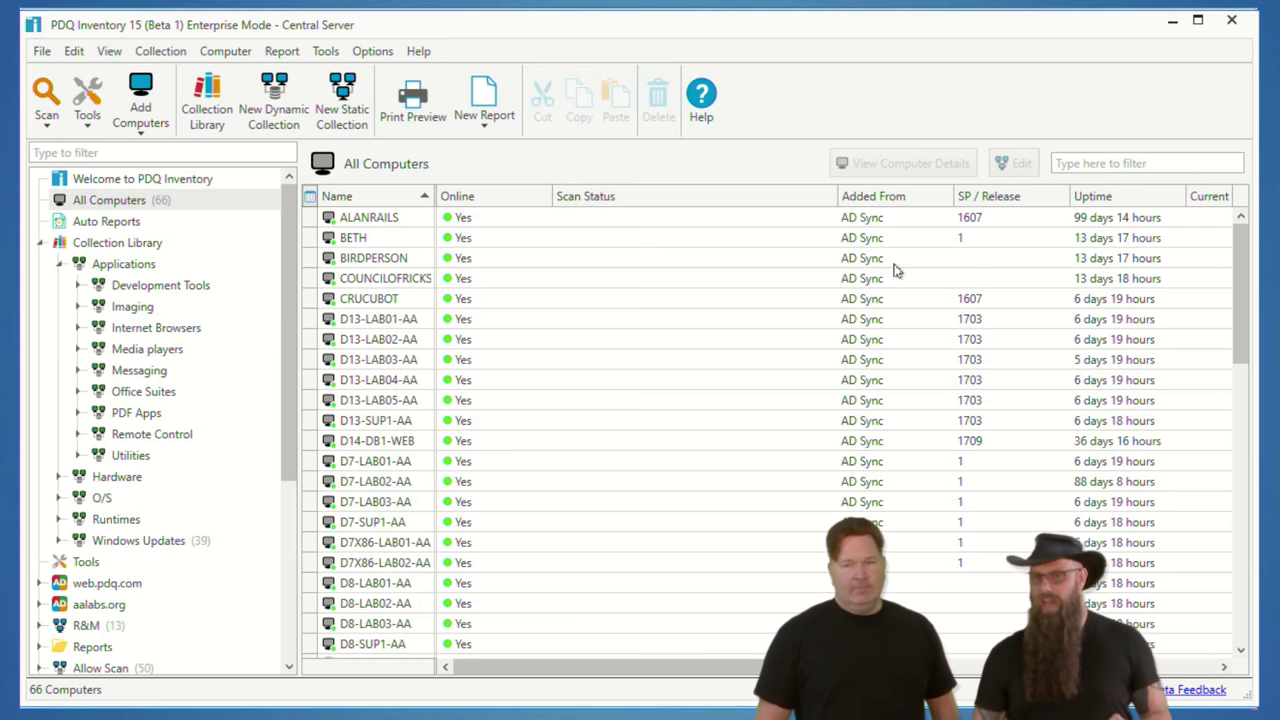
Step: Open Options > Preferences and set the Delete Mode to Mixed Sync
{"action": "left_click", "coordinate": [372, 51]}
{"action": "left_click", "coordinate": [404, 259]}
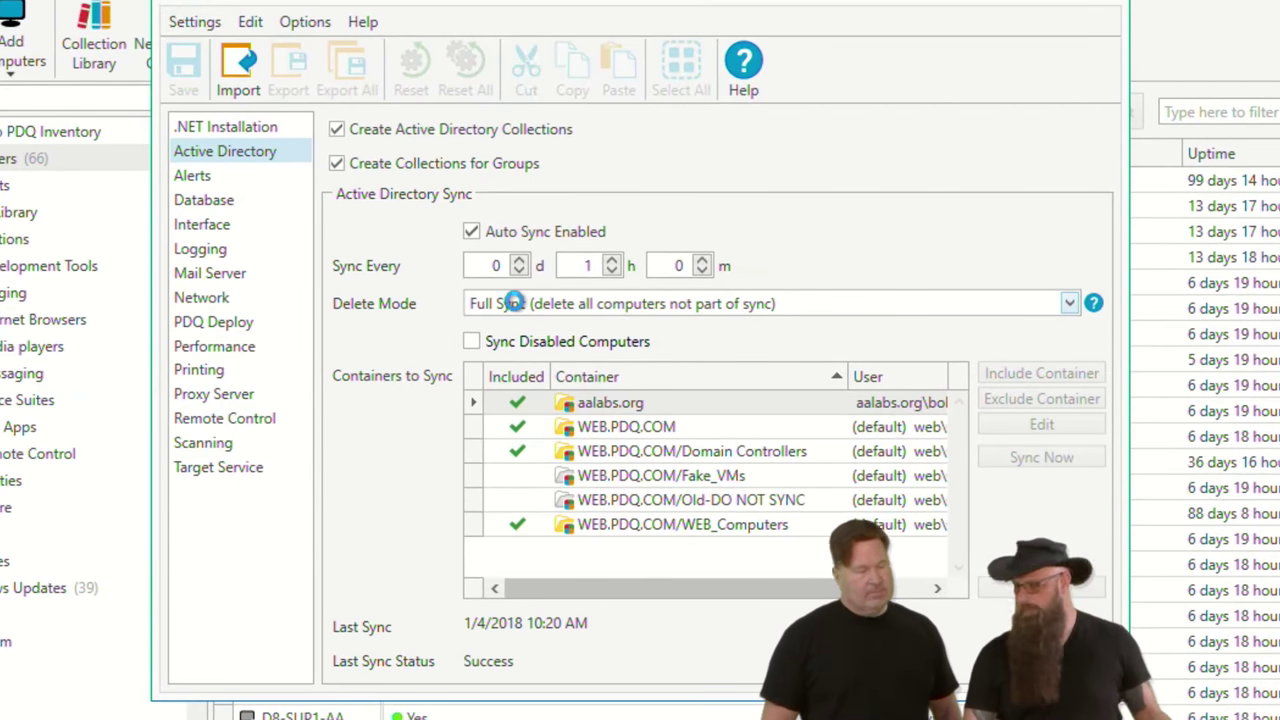
{"action": "left_click", "coordinate": [514, 304]}
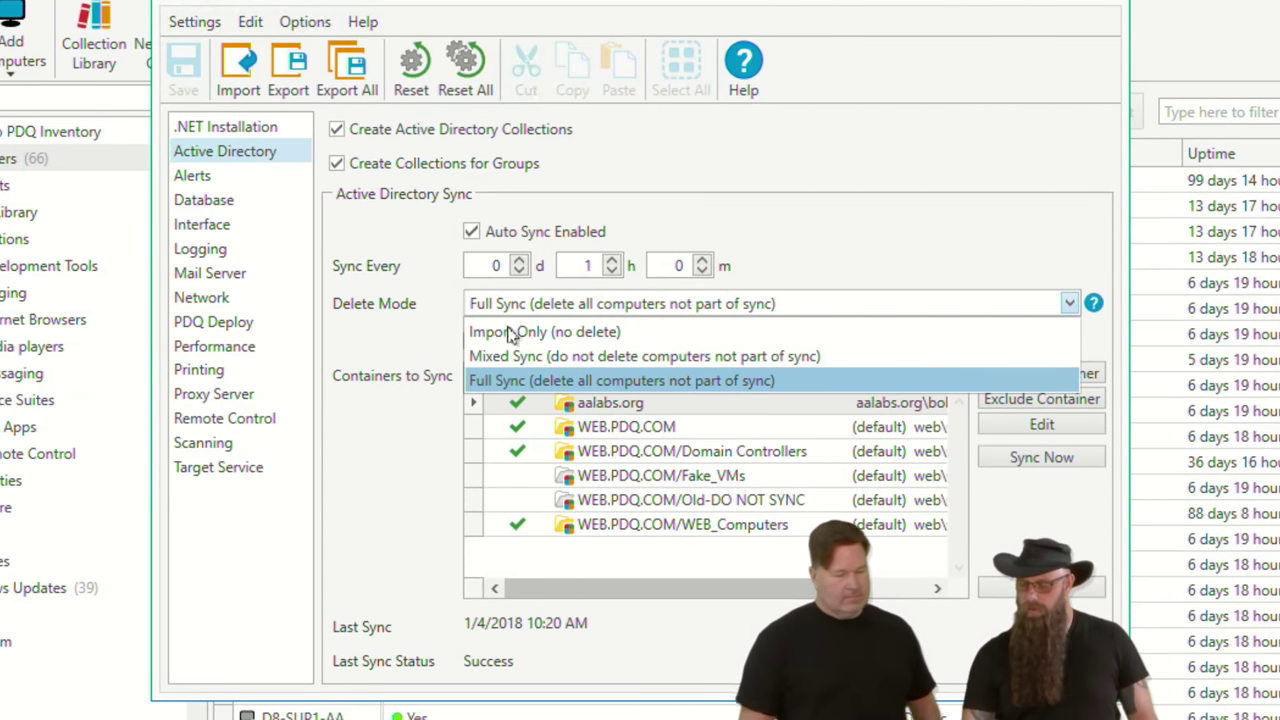
{"action": "left_click", "coordinate": [505, 362]}
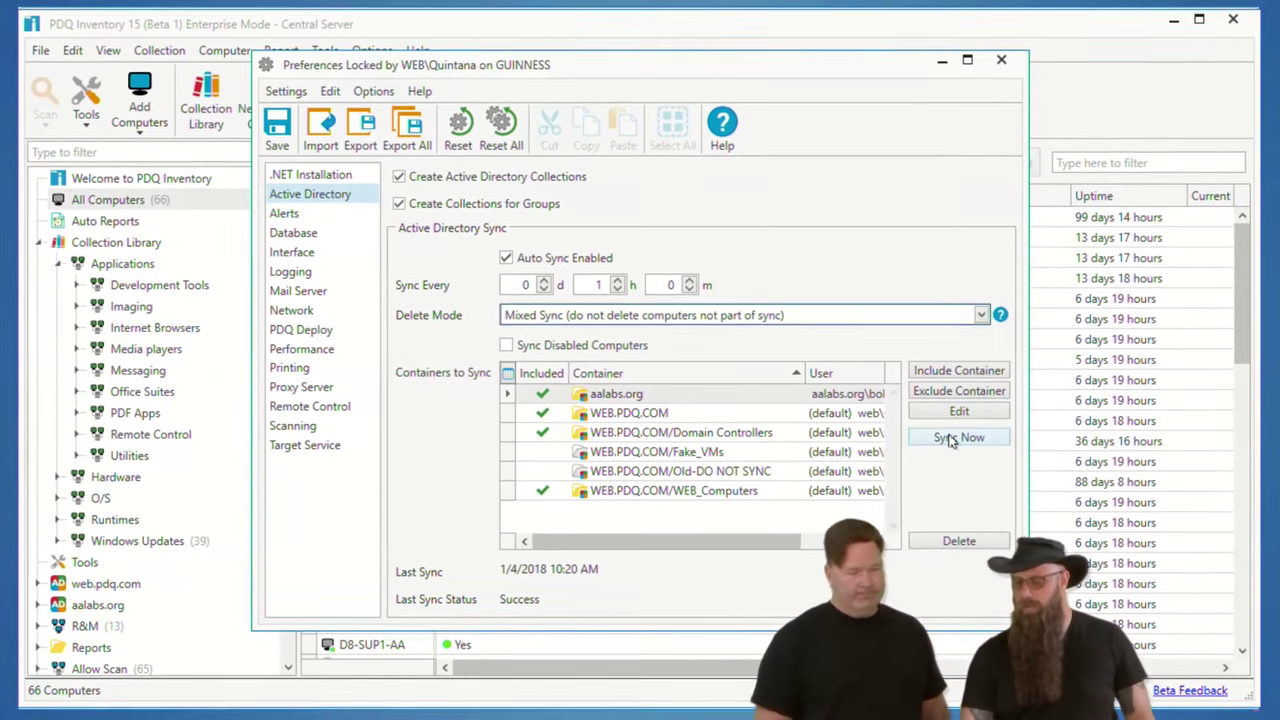
Step: Save and rerun the Active Directory sync, then close Preferences
{"action": "left_click", "coordinate": [951, 441]}
{"action": "left_click", "coordinate": [555, 390]}
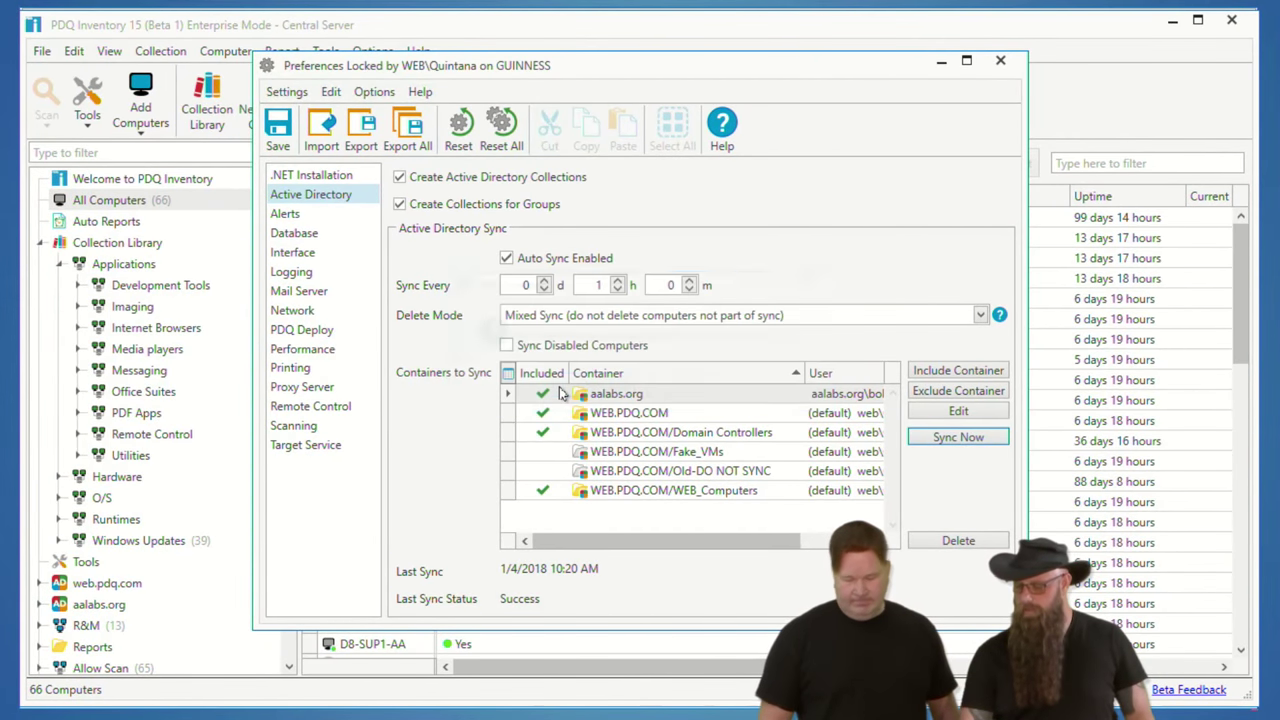
{"action": "left_click", "coordinate": [1002, 63]}
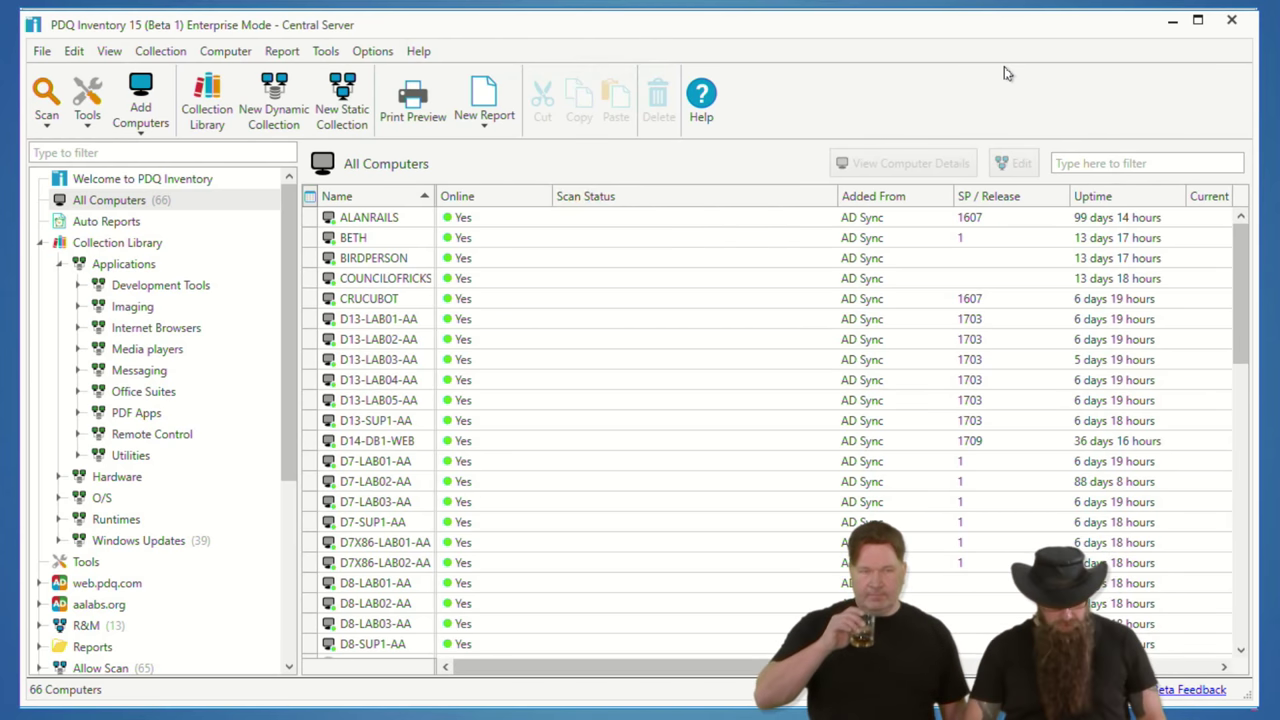
{"action": "key", "text": "ctrl+comma"}
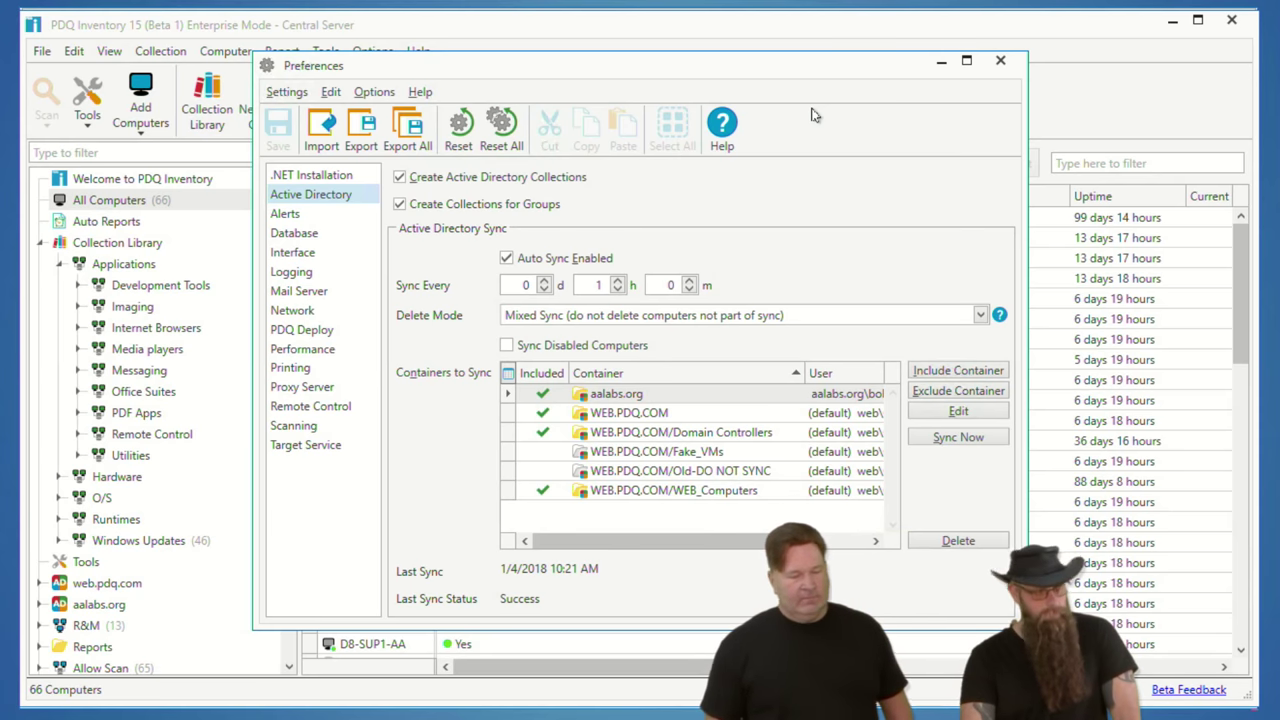
{"action": "left_click", "coordinate": [1001, 64]}
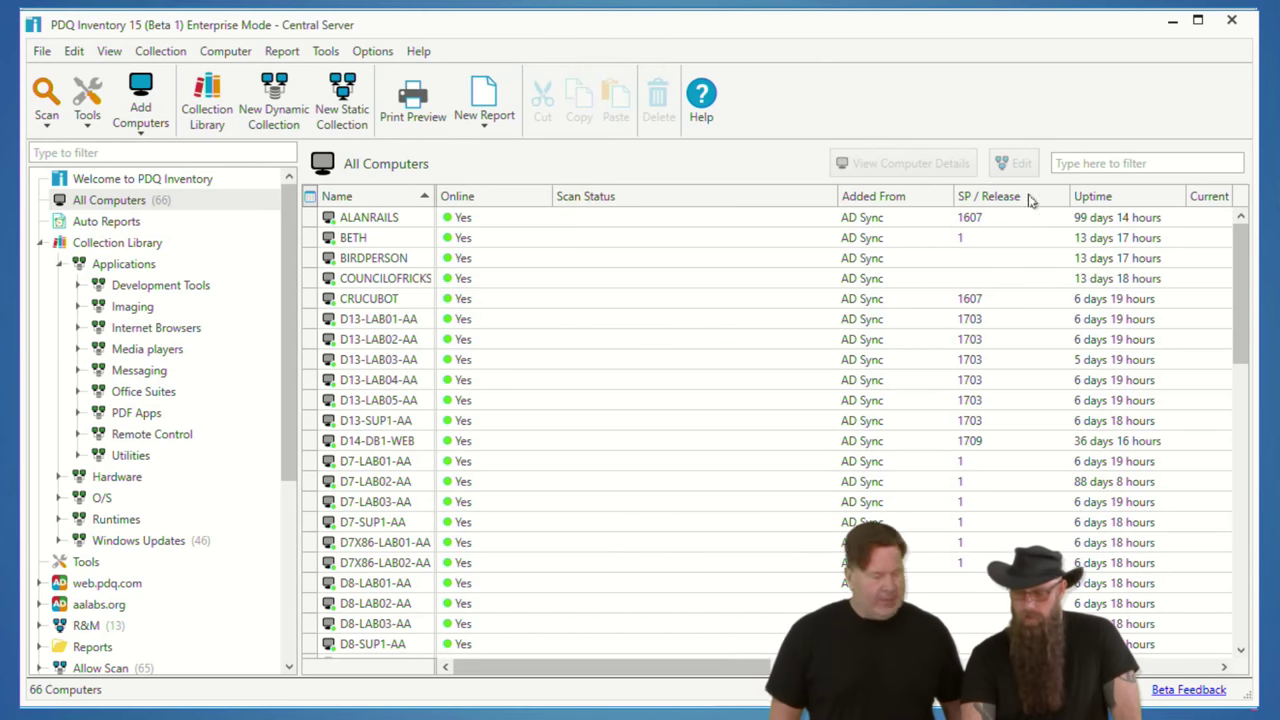
Step: Filter All Computers for 'evil' and then 'test', clearing the filter after each
{"action": "left_click", "coordinate": [1104, 164]}
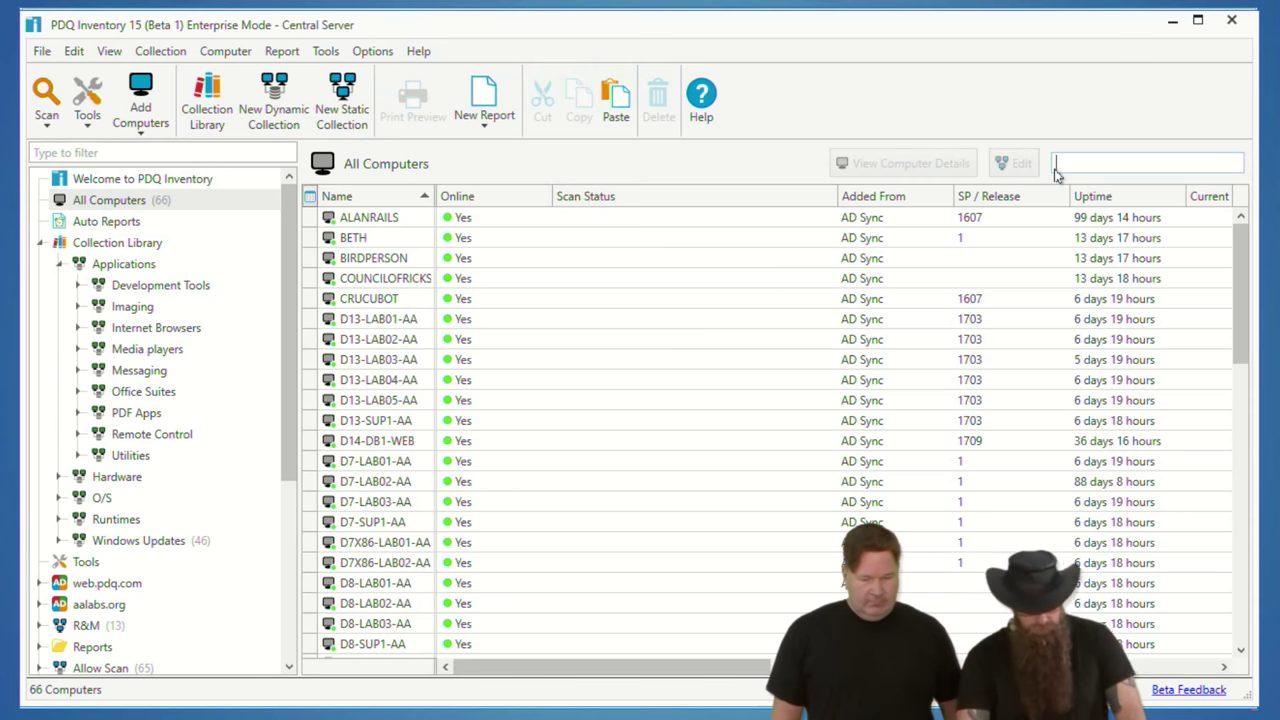
{"action": "type", "text": "evil"}
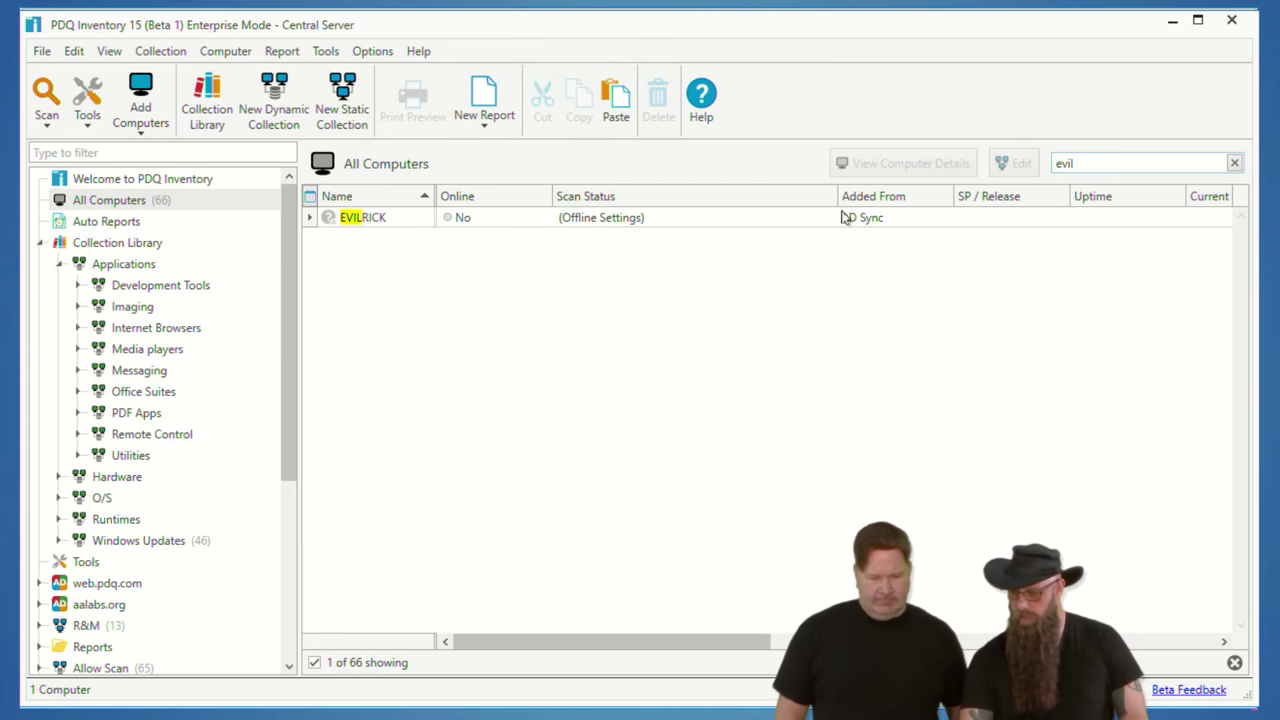
{"action": "left_click", "coordinate": [1234, 163]}
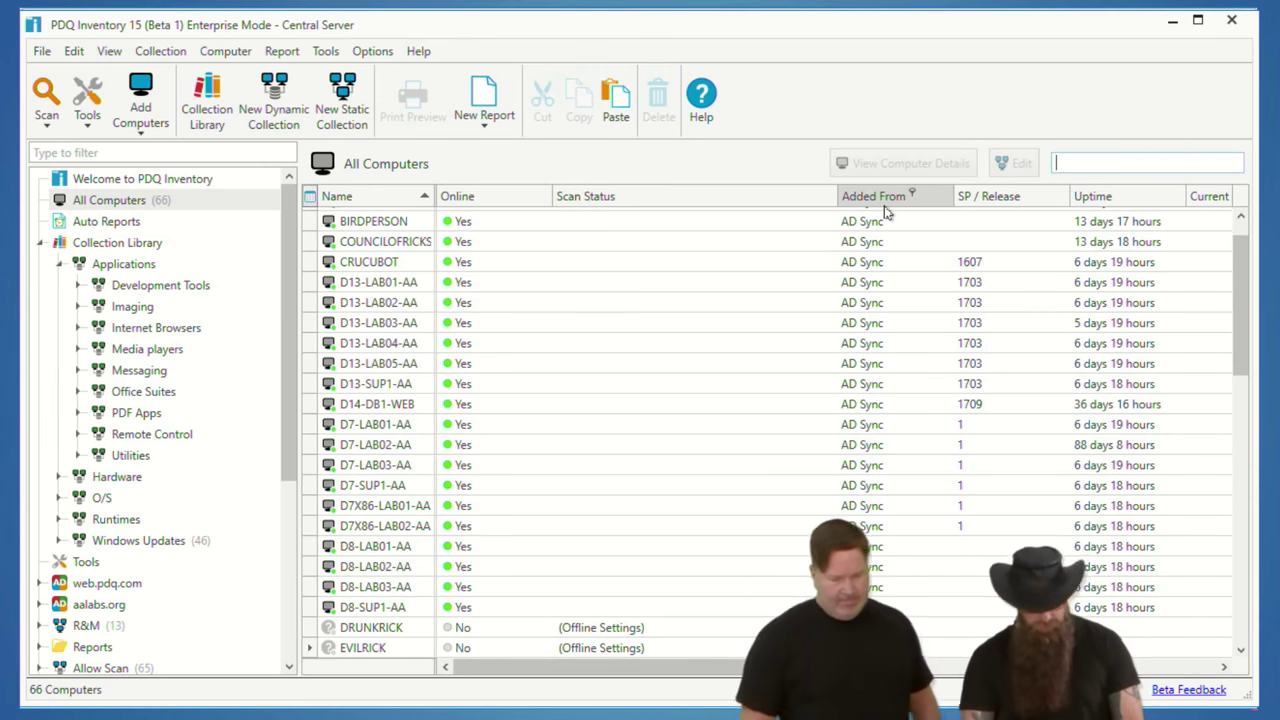
{"action": "type", "text": "test"}
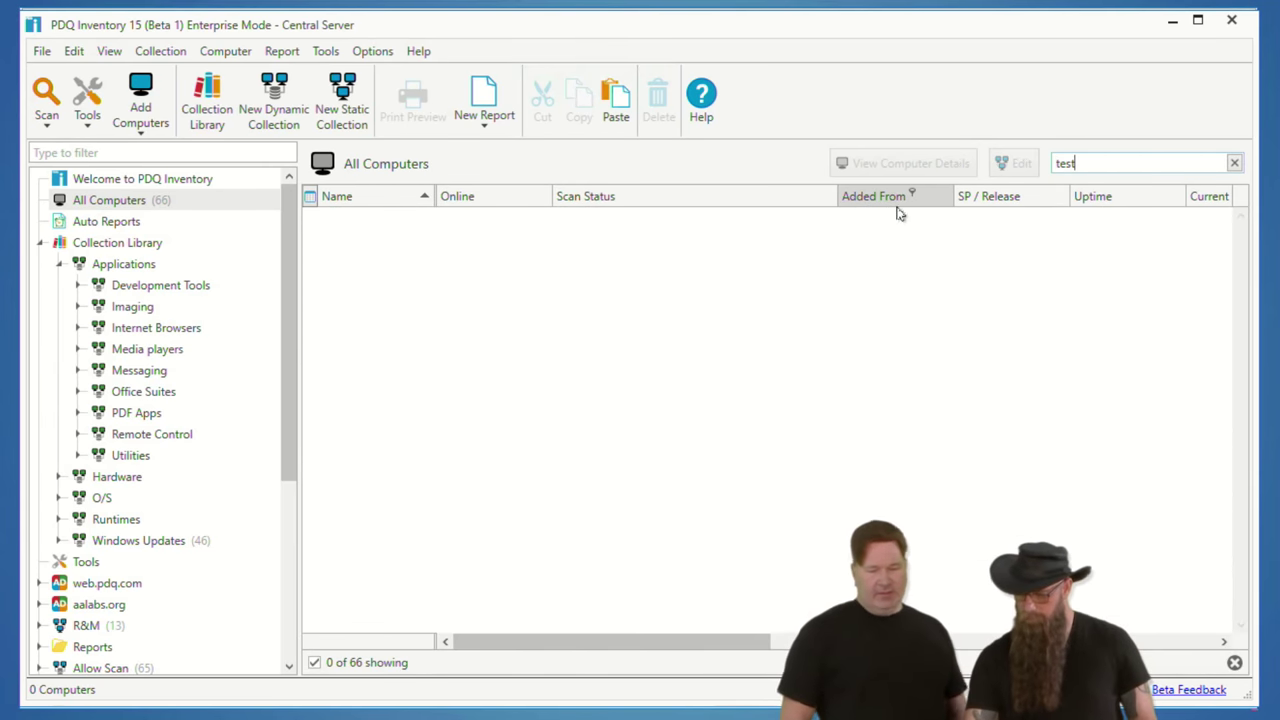
{"action": "left_click", "coordinate": [1234, 163]}
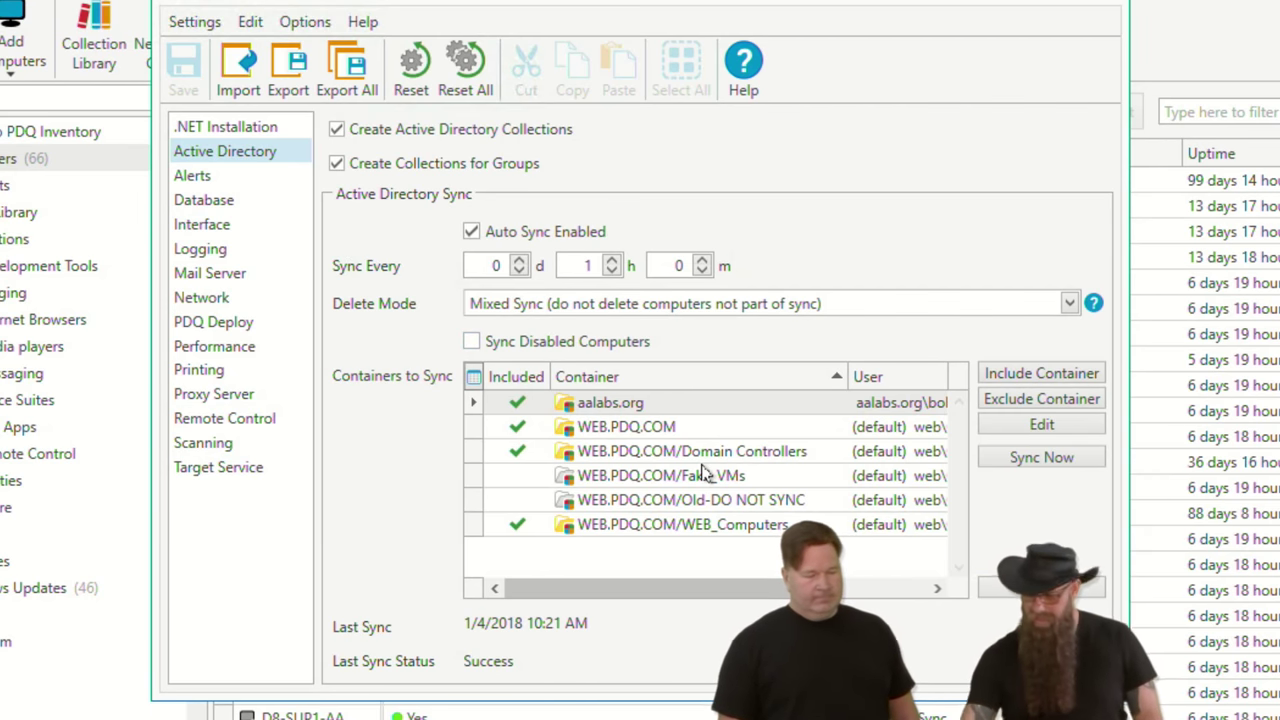
Step: Close Preferences to return to the 66-computer All Computers list
{"action": "mouse_move", "coordinate": [437, 345]}
{"action": "left_mouse_down"}
{"action": "mouse_move", "coordinate": [688, 360]}
{"action": "mouse_move", "coordinate": [495, 368]}
{"action": "left_mouse_up"}
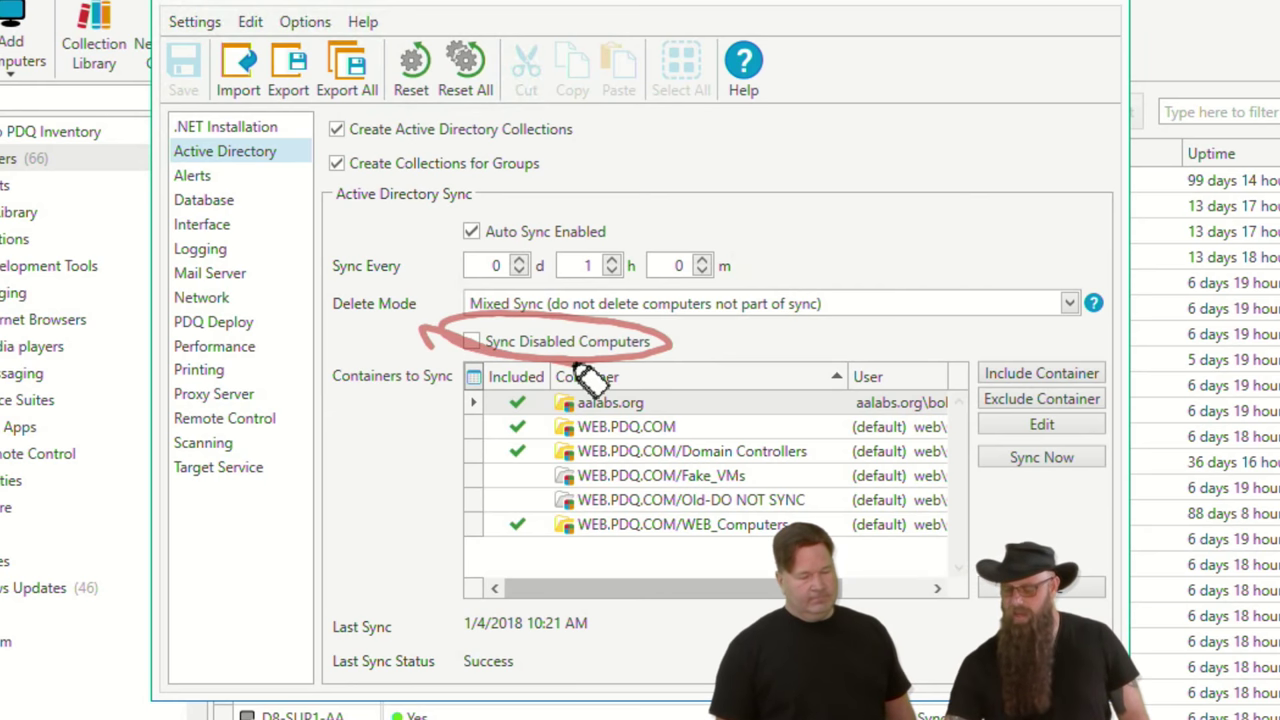
{"action": "key", "text": "e"}
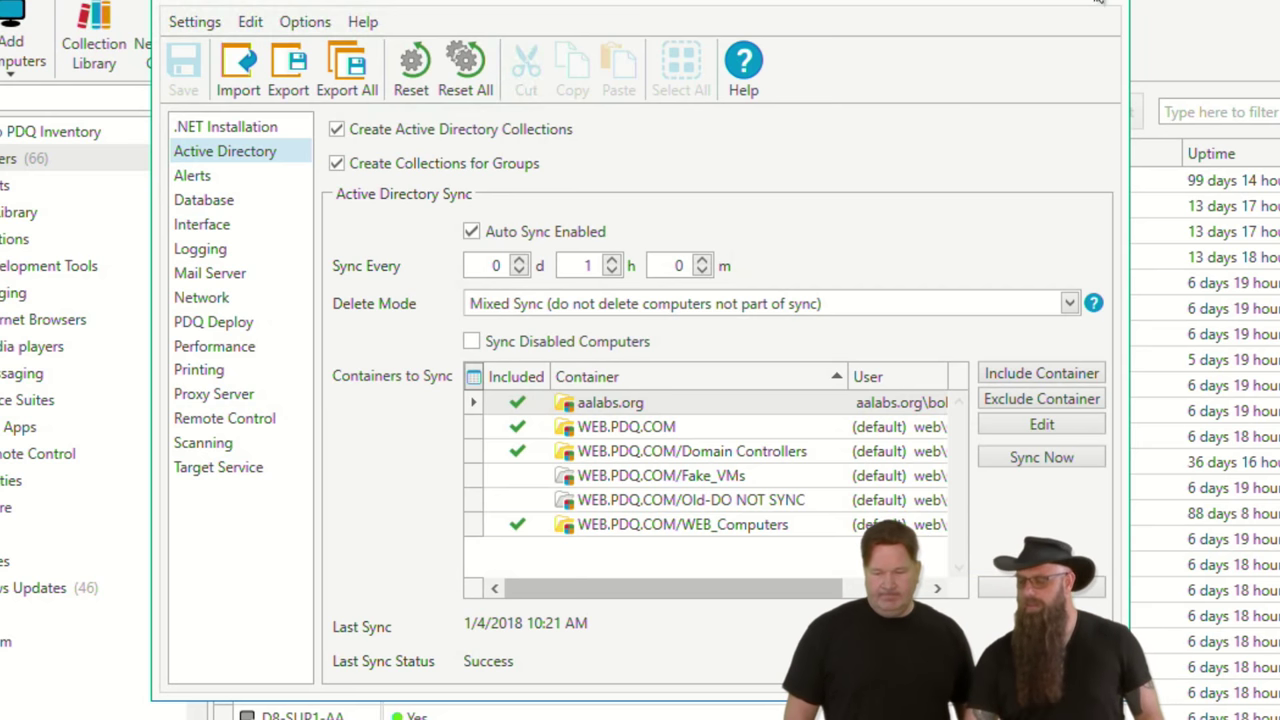
{"action": "left_click", "coordinate": [1084, 5]}
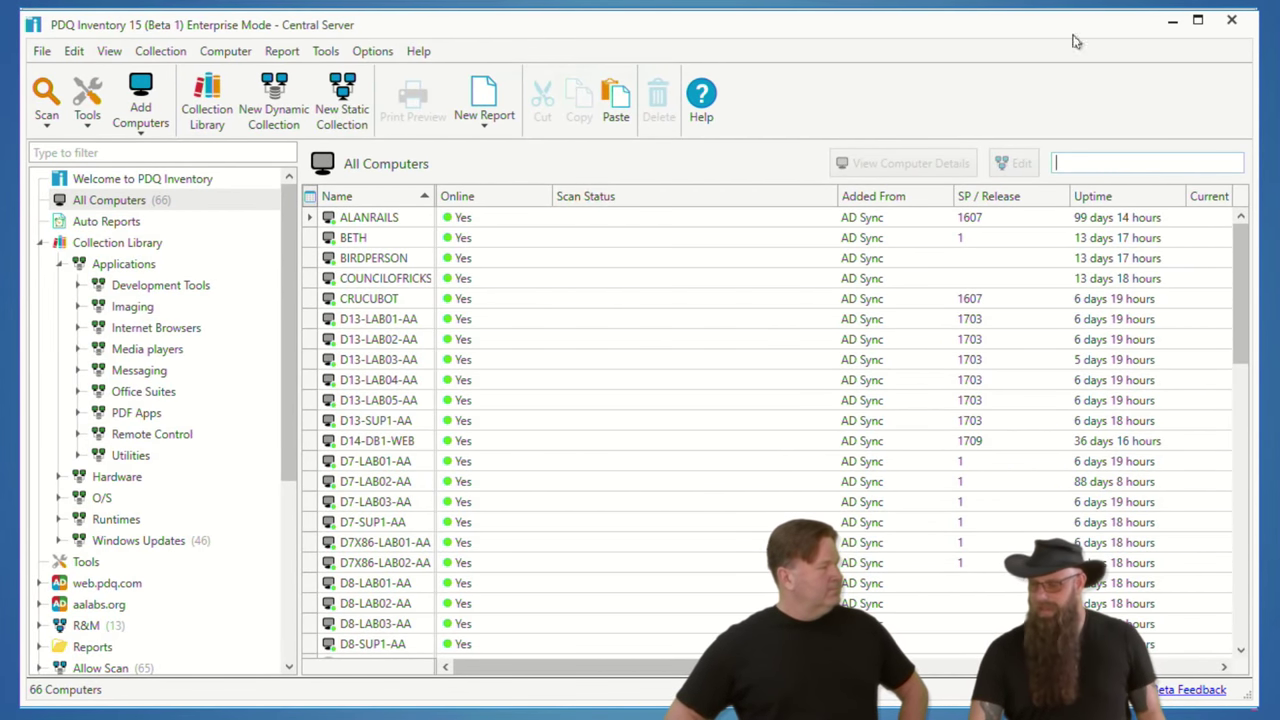
Step: Minimize PDQ Inventory to bring PDQ Deploy to the front
{"action": "left_click", "coordinate": [1175, 22]}
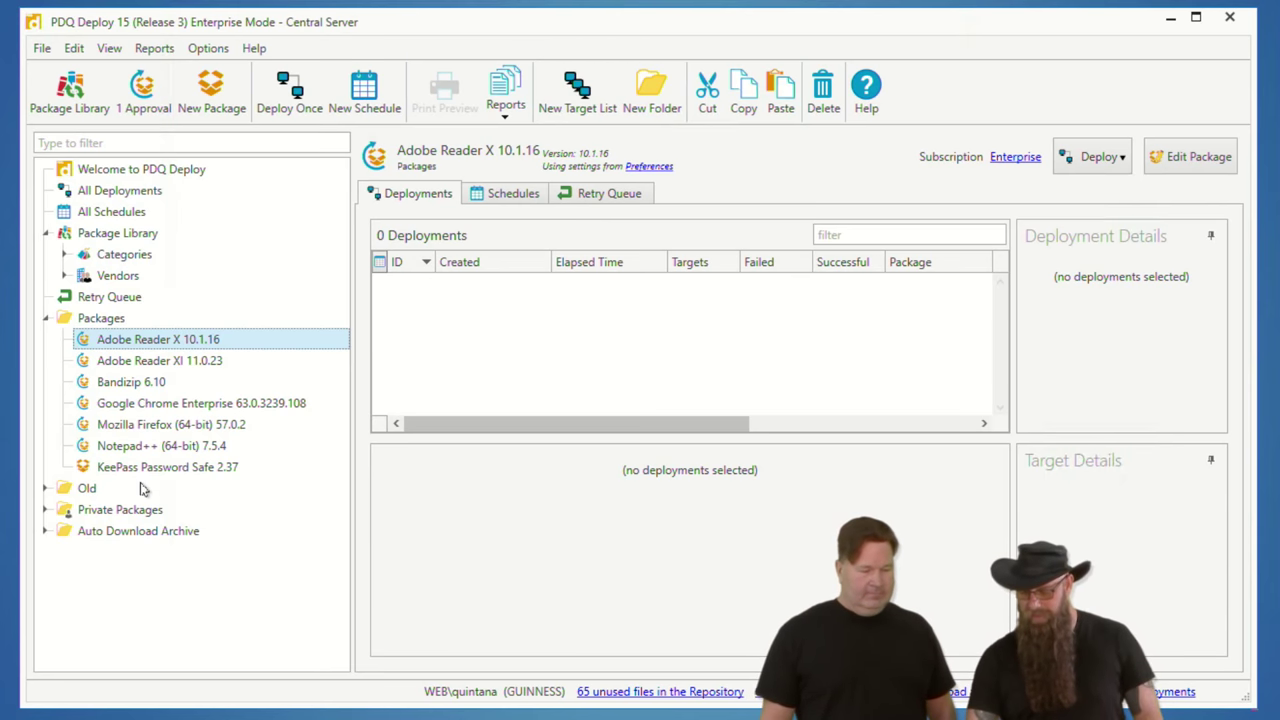
Step: Delete the Bandizip 6.10 package from PDQ Deploy's Packages and confirm
{"action": "left_click", "coordinate": [150, 446]}
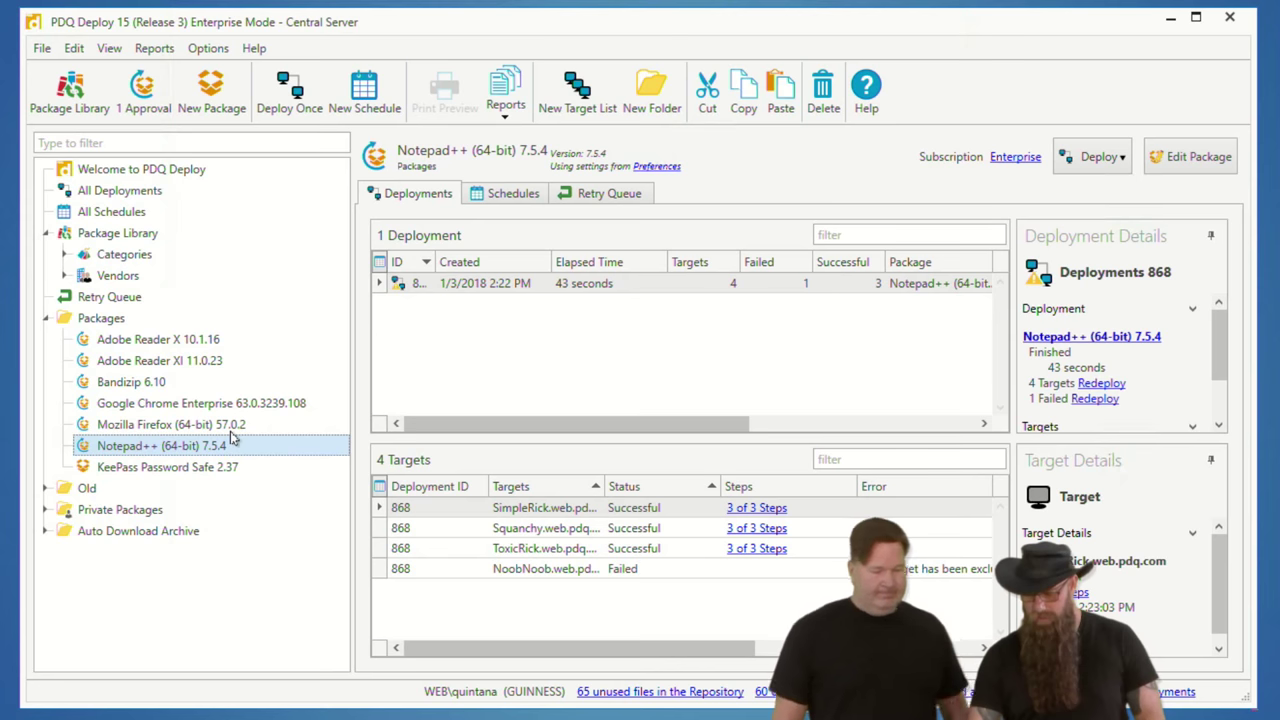
{"action": "left_click", "coordinate": [148, 385]}
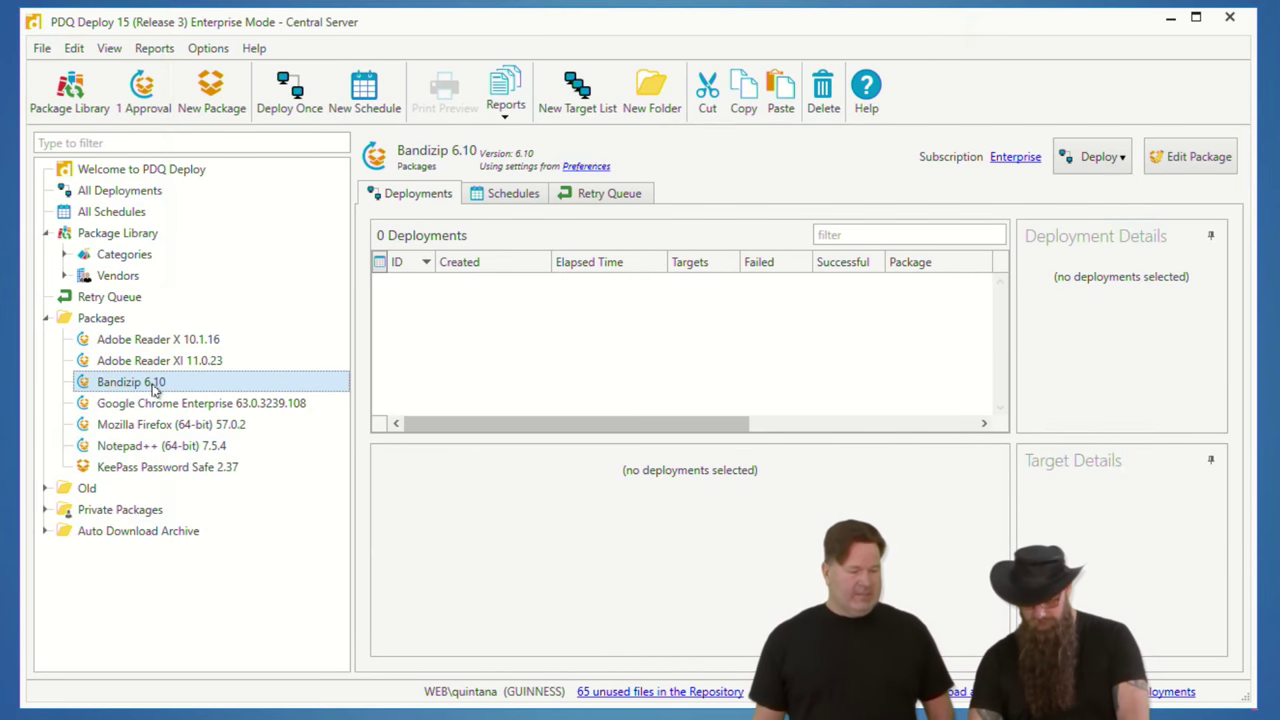
{"action": "key", "text": "Delete"}
{"action": "left_click", "coordinate": [610, 404]}
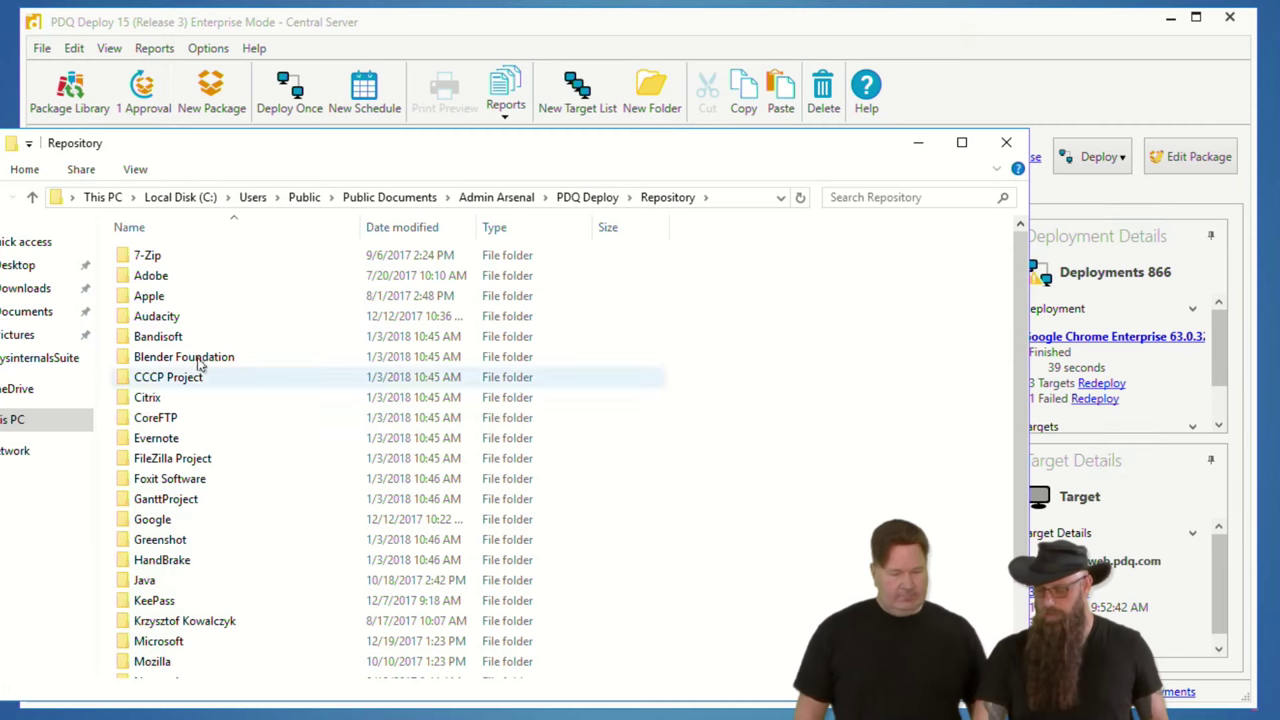
Step: Browse into the Repository's Bandisoft\Bandizip folder, where BANDIZIP-SETUP-6.10.EXE remains
{"action": "left_click", "coordinate": [171, 341]}
{"action": "double_click", "coordinate": [171, 341]}
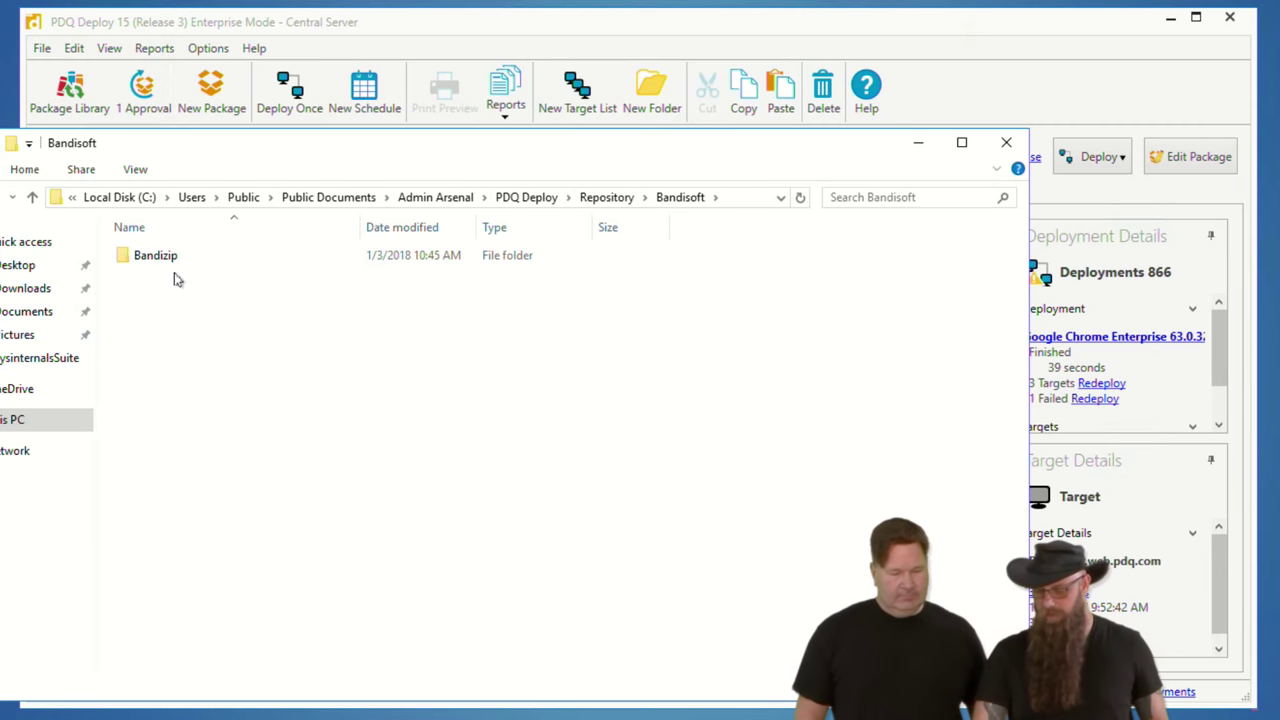
{"action": "double_click", "coordinate": [171, 261]}
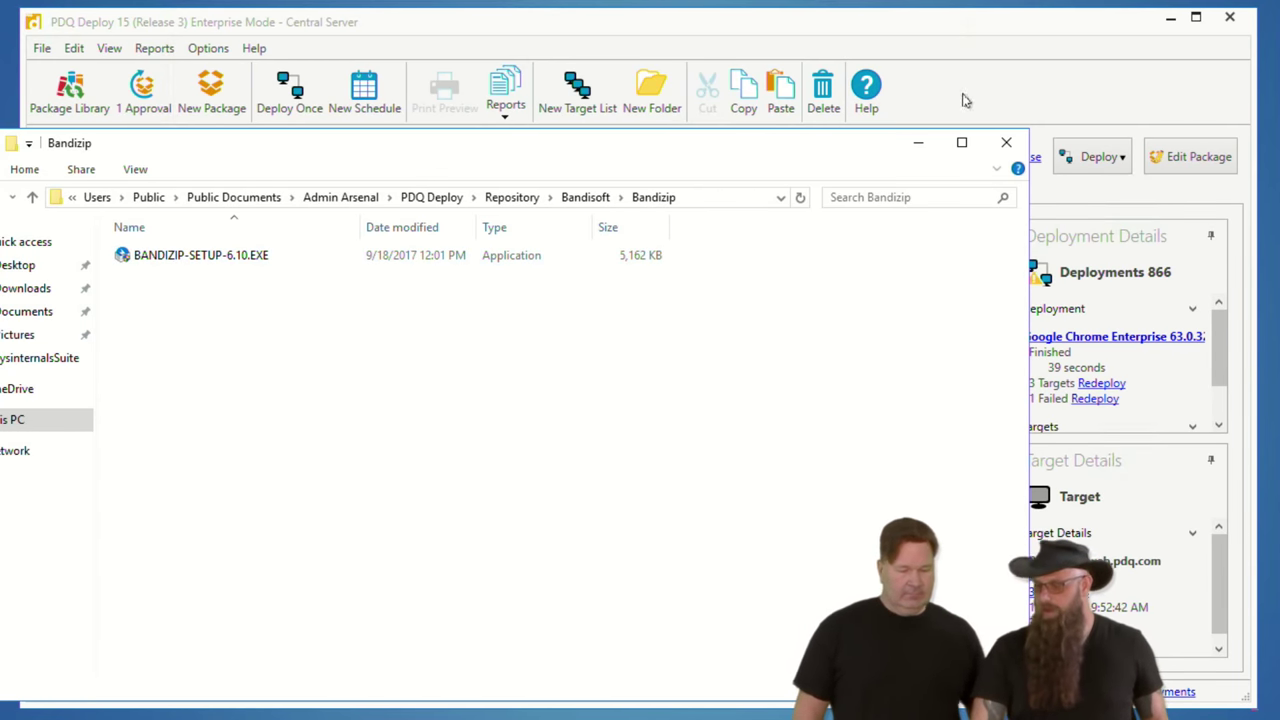
Step: Close the repository folder window and open PDQ Deploy's Preferences at Auto Download
{"action": "left_click", "coordinate": [1006, 142]}
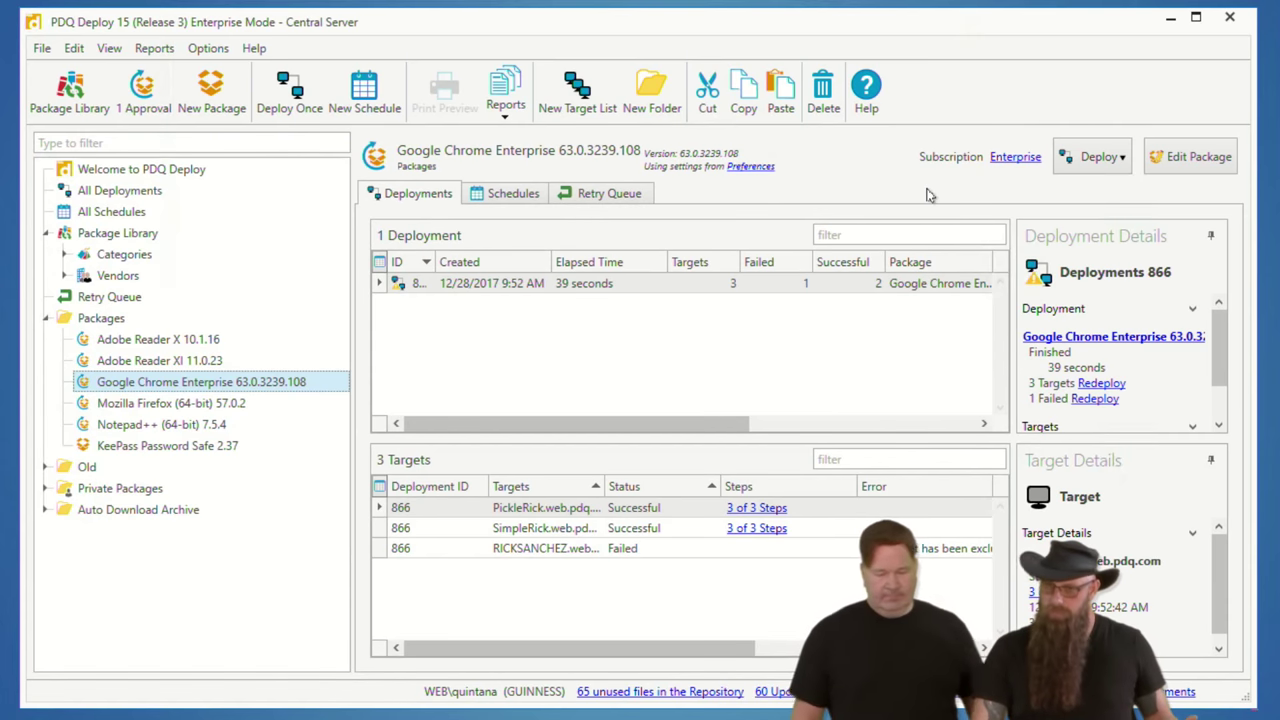
{"action": "left_click", "coordinate": [208, 48]}
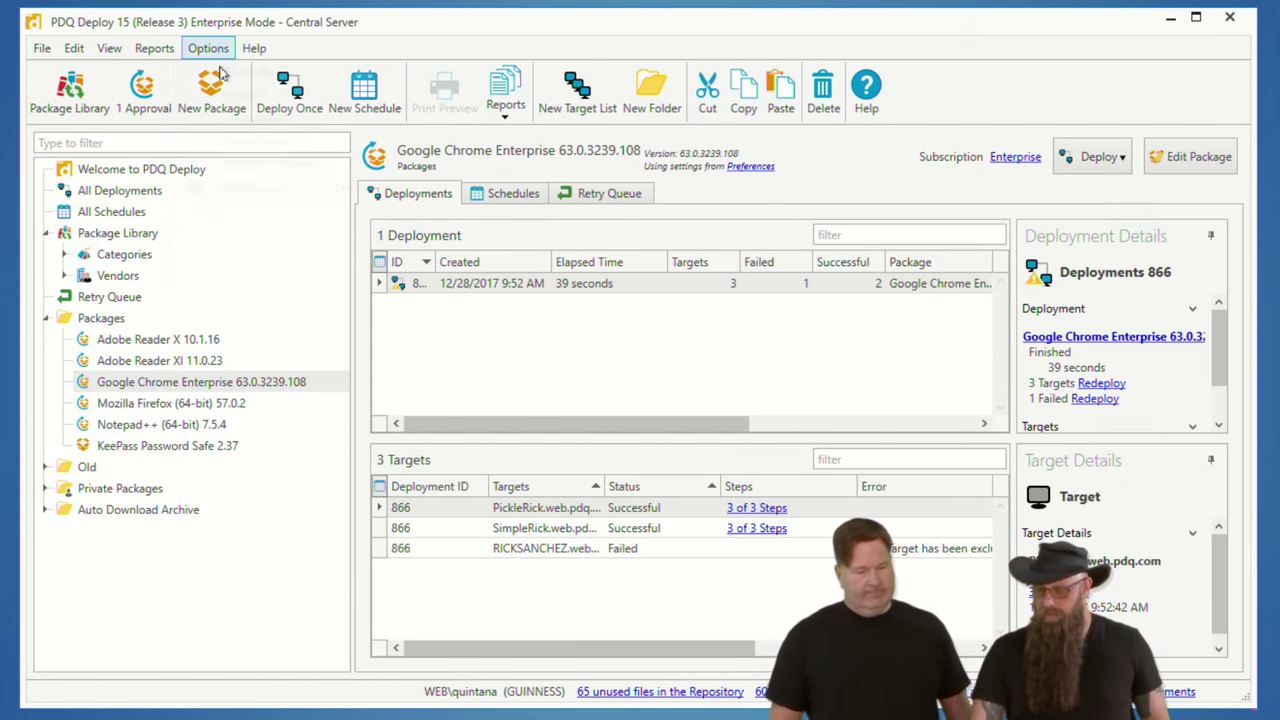
{"action": "left_click", "coordinate": [256, 190]}
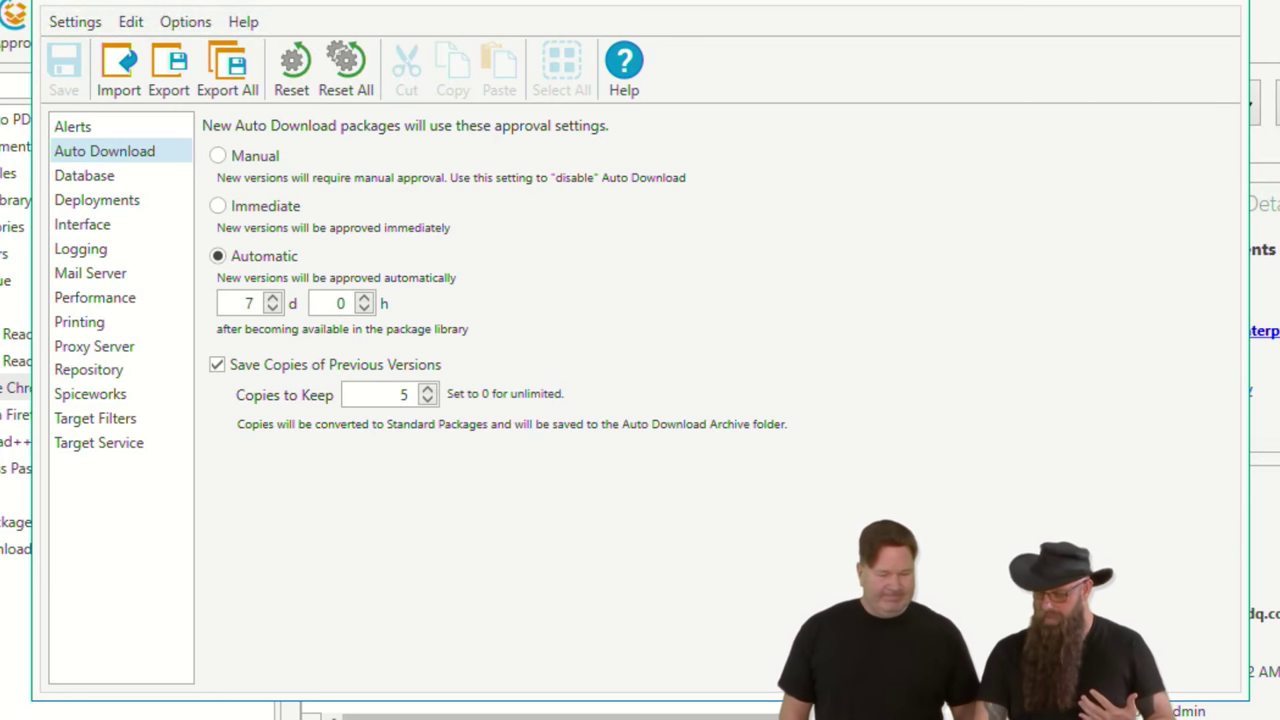
Step: View the Repository settings in Preferences, then close Preferences
{"action": "left_click", "coordinate": [89, 370]}
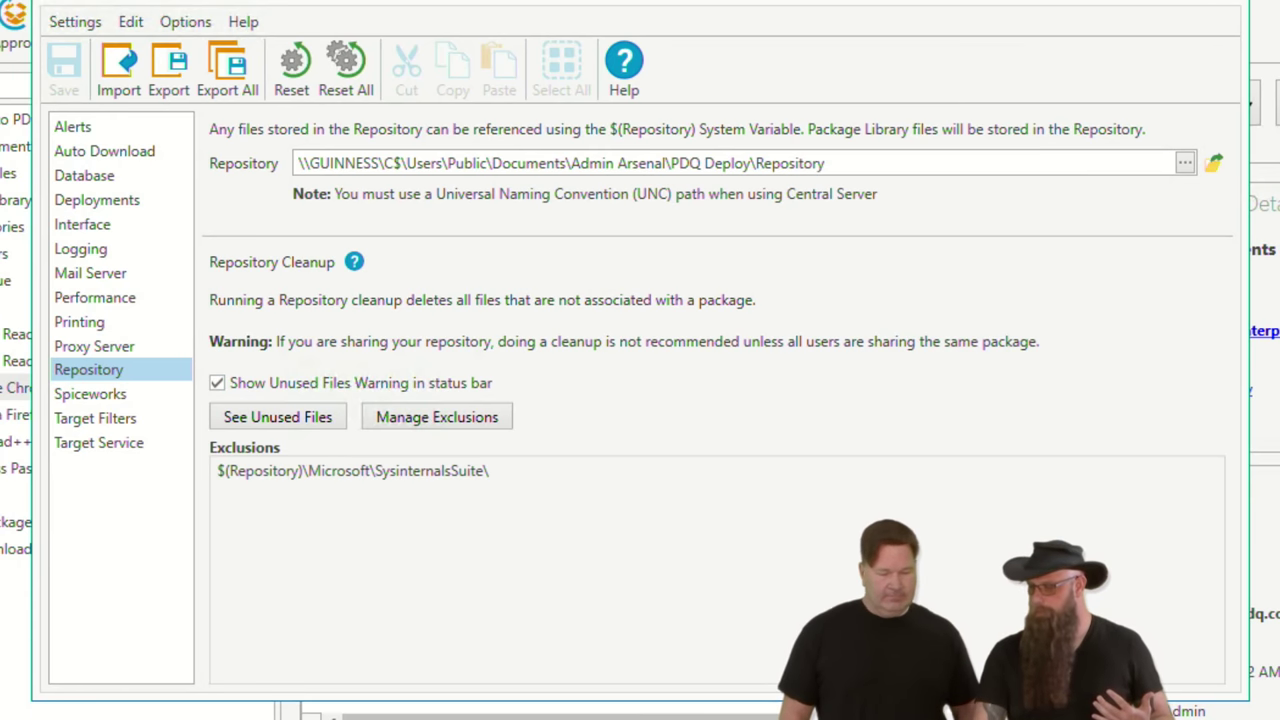
{"action": "left_click", "coordinate": [1221, 3]}
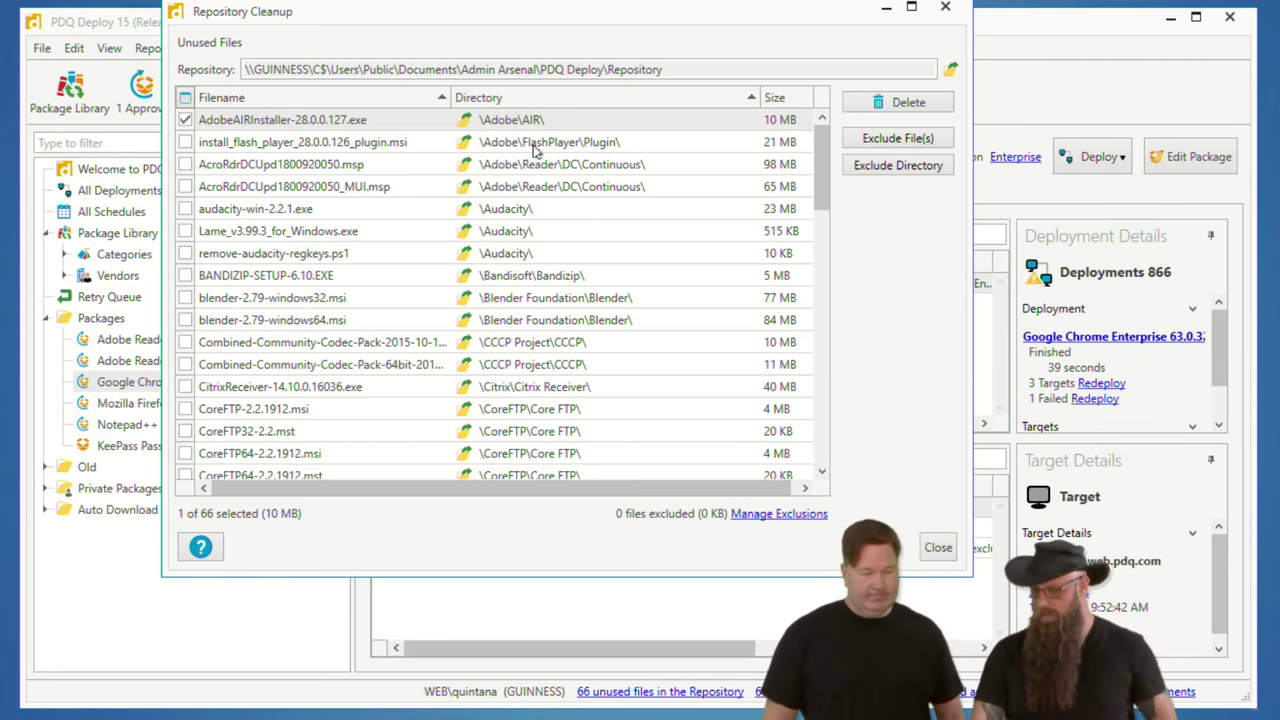
Step: Select all 66 unused repository files, delete them, and close Repository Cleanup
{"action": "left_click", "coordinate": [510, 170]}
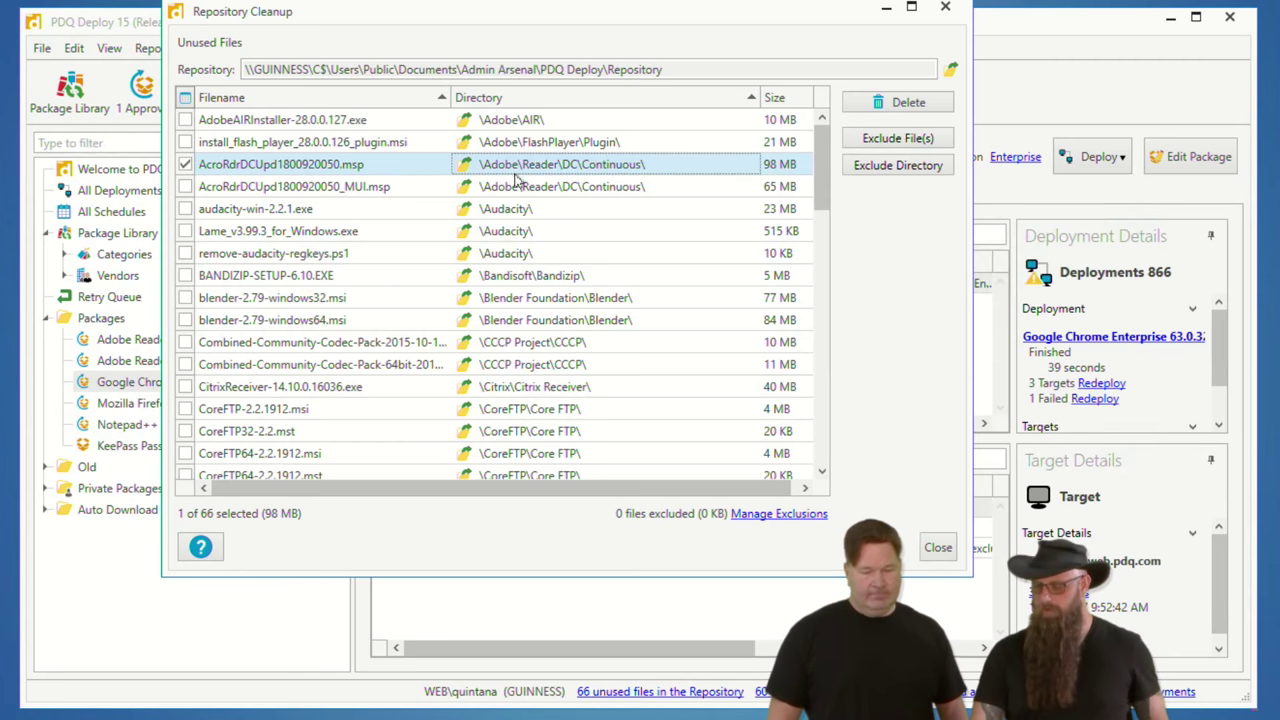
{"action": "left_click", "coordinate": [519, 187], "text": "shift"}
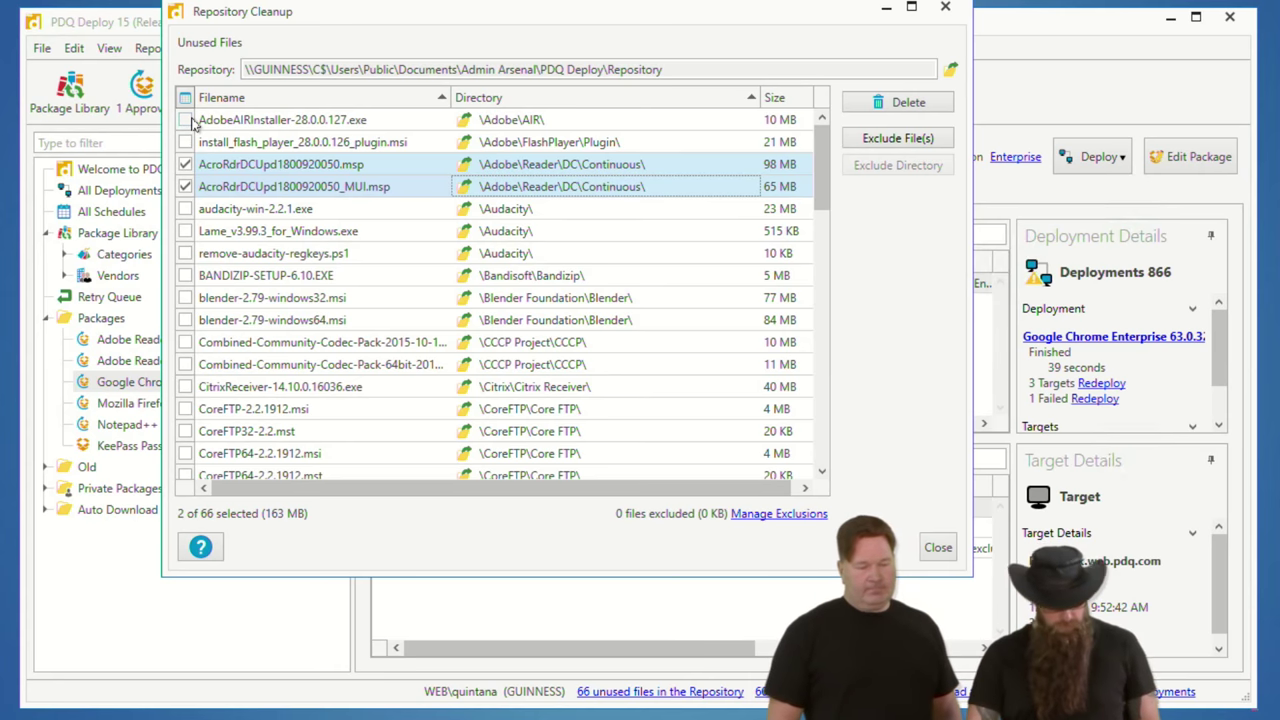
{"action": "key", "text": "ctrl+a"}
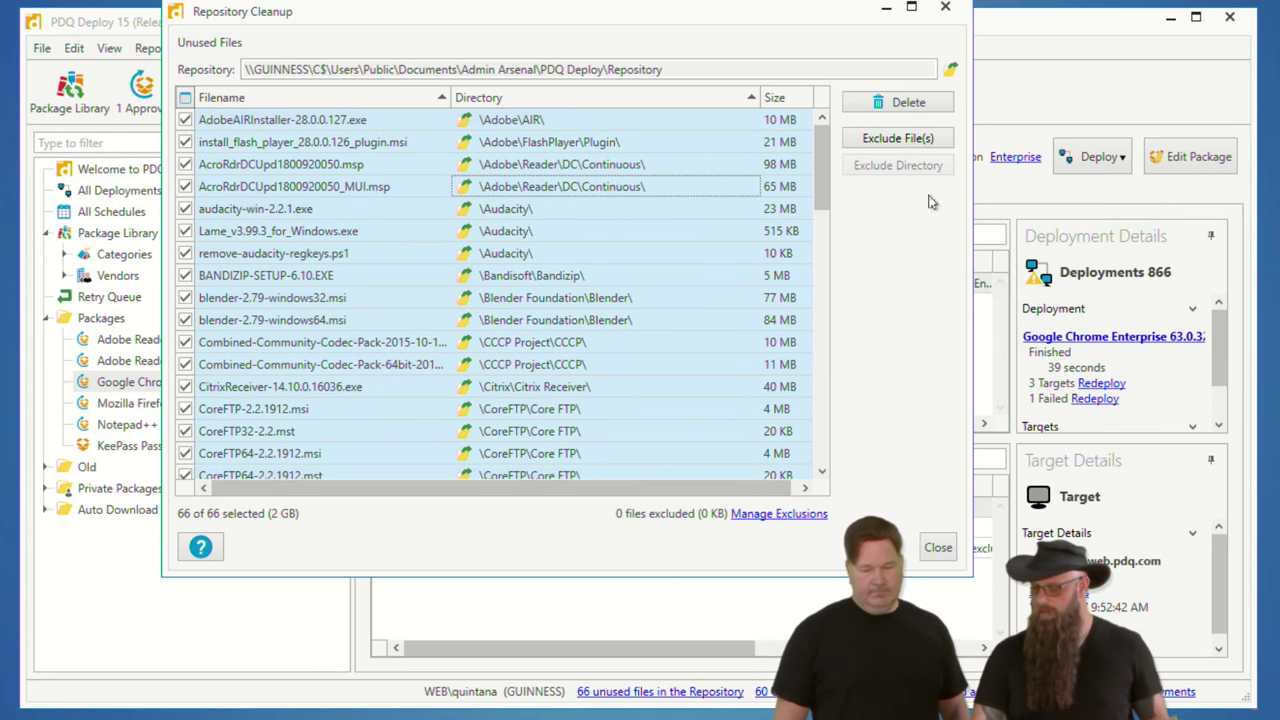
{"action": "left_click", "coordinate": [897, 103]}
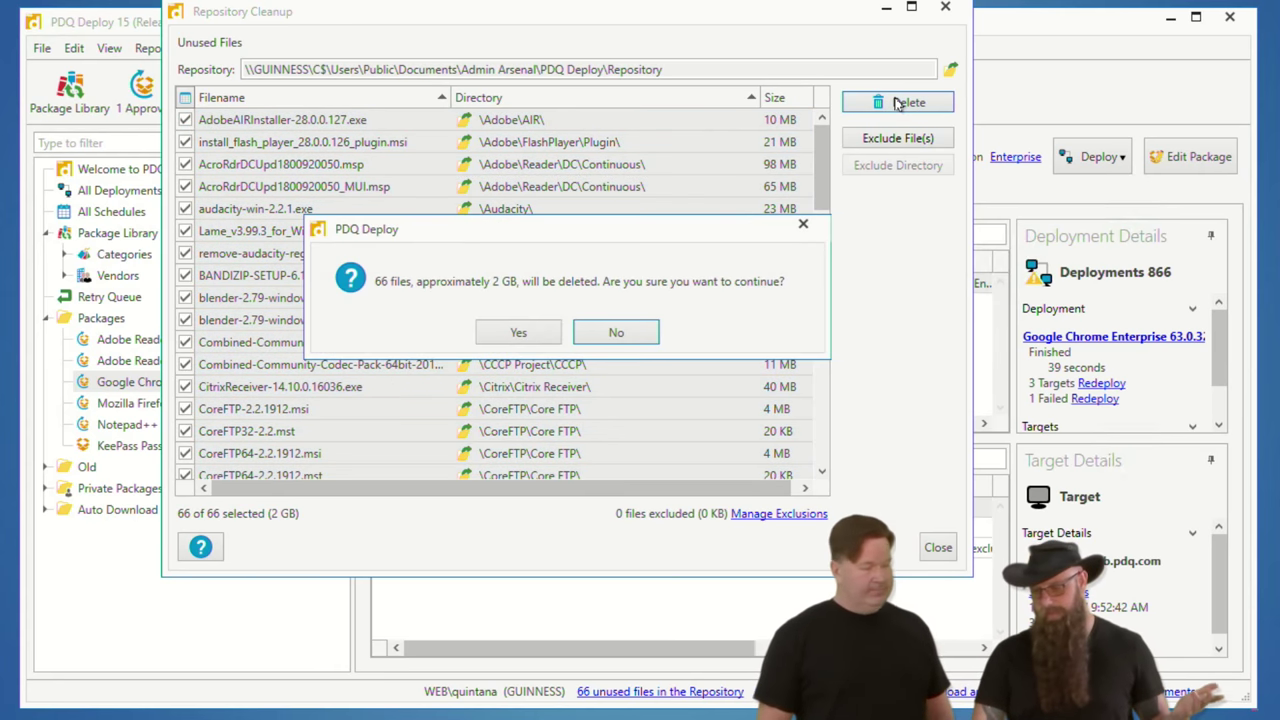
{"action": "left_click", "coordinate": [511, 331]}
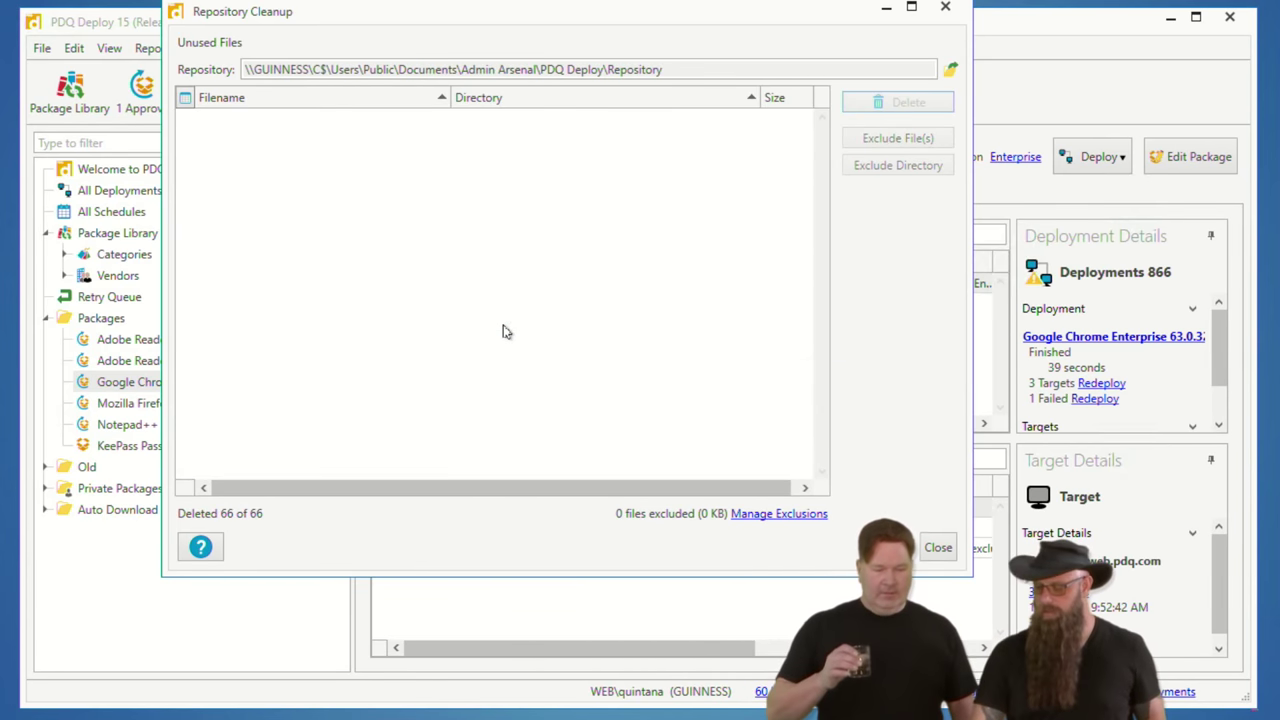
{"action": "left_click", "coordinate": [940, 548]}
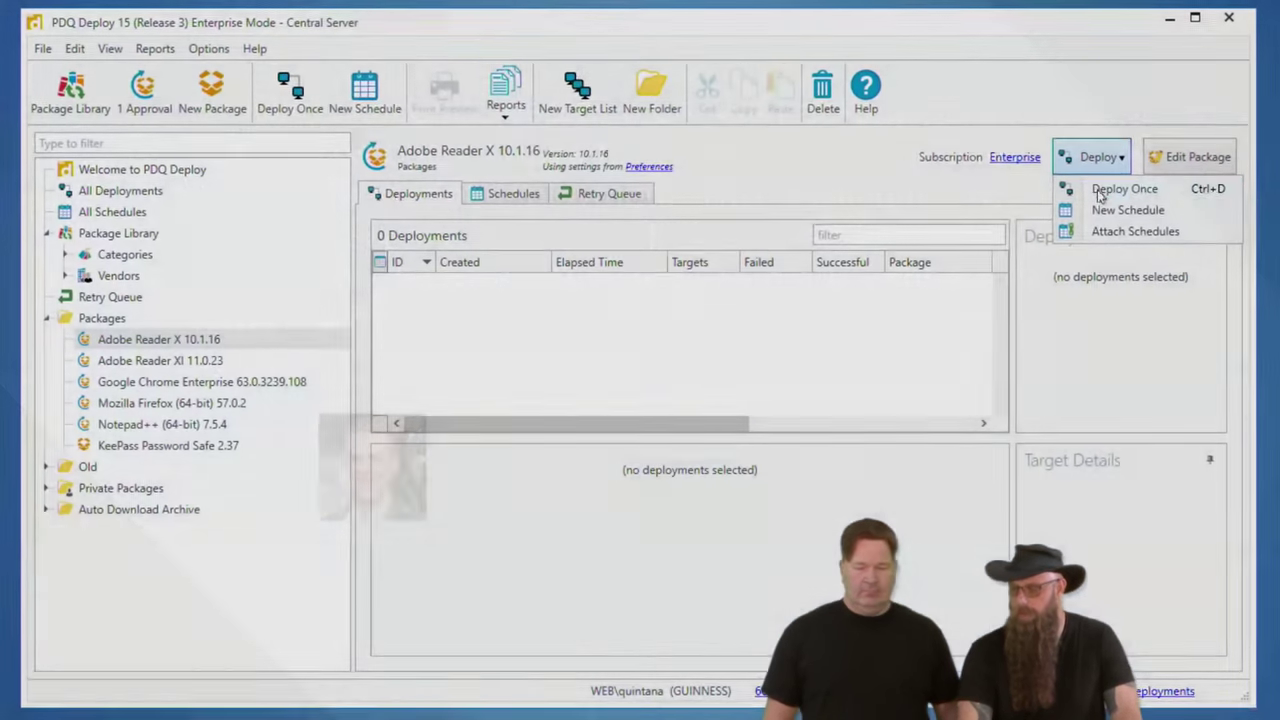
{"action": "key", "text": "Return"}
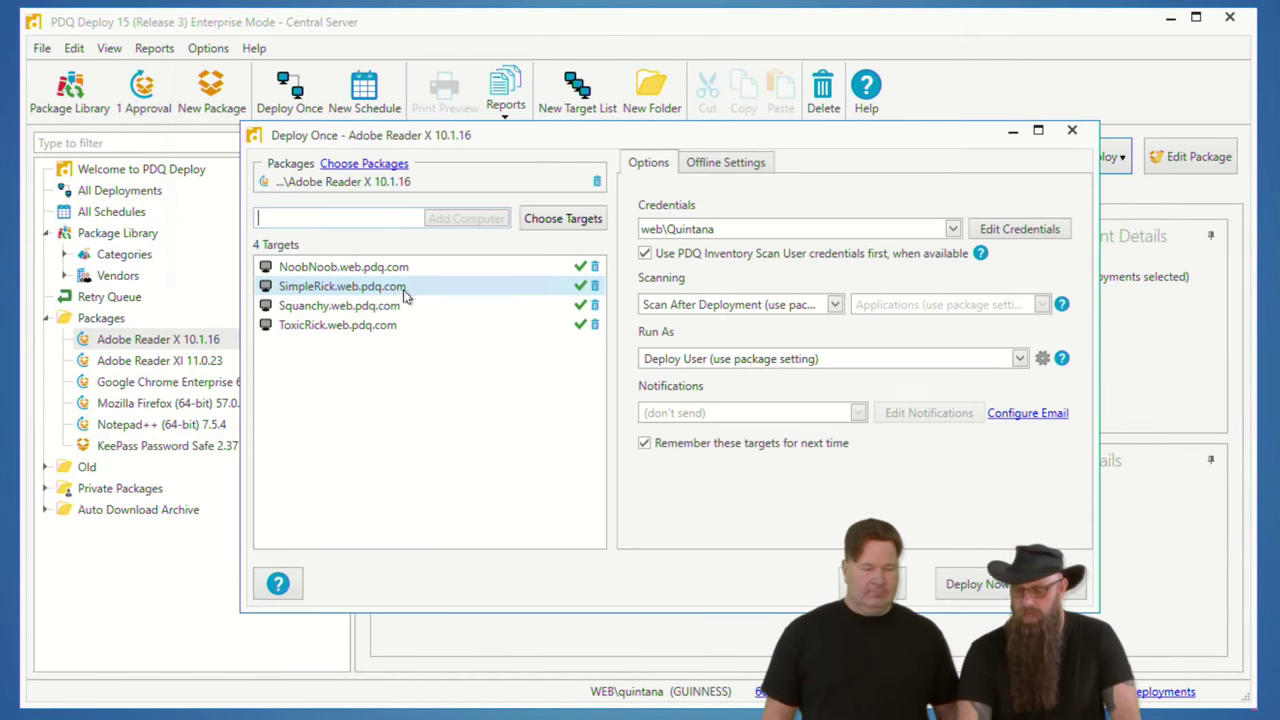
{"action": "left_click", "coordinate": [756, 166]}
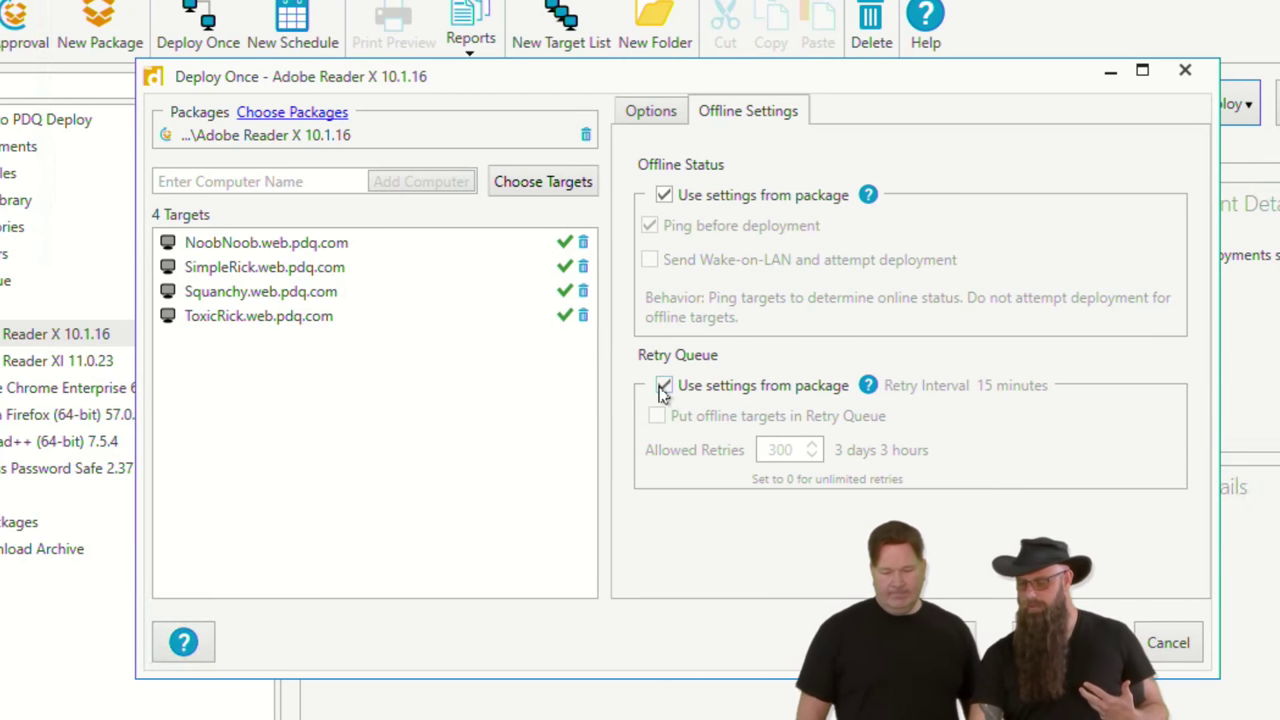
{"action": "left_click", "coordinate": [664, 387]}
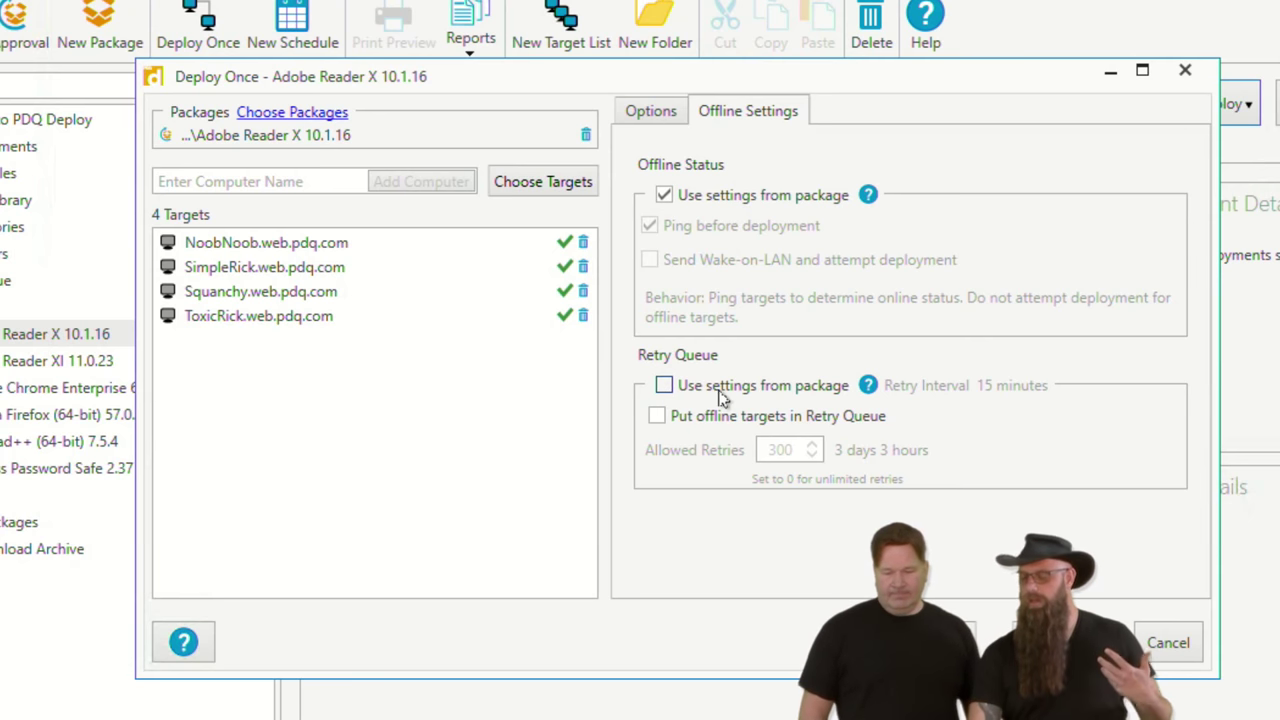
{"action": "left_click", "coordinate": [657, 423]}
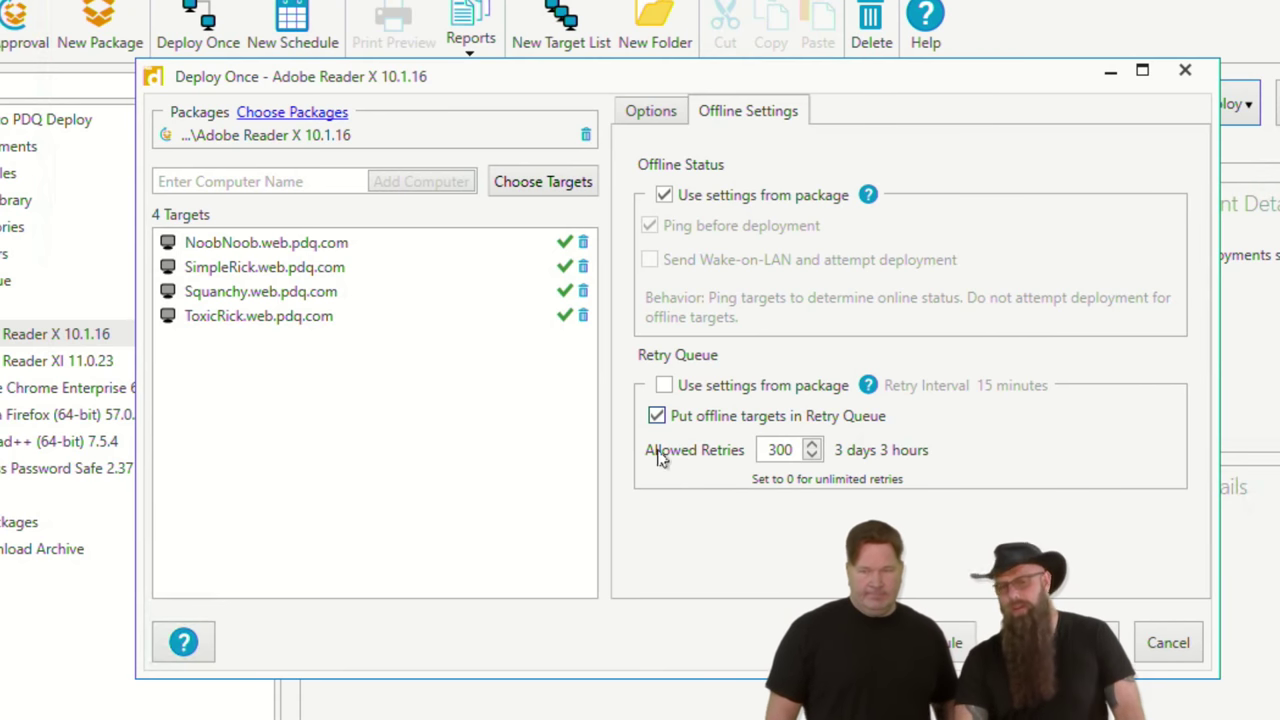
{"action": "left_click", "coordinate": [656, 418]}
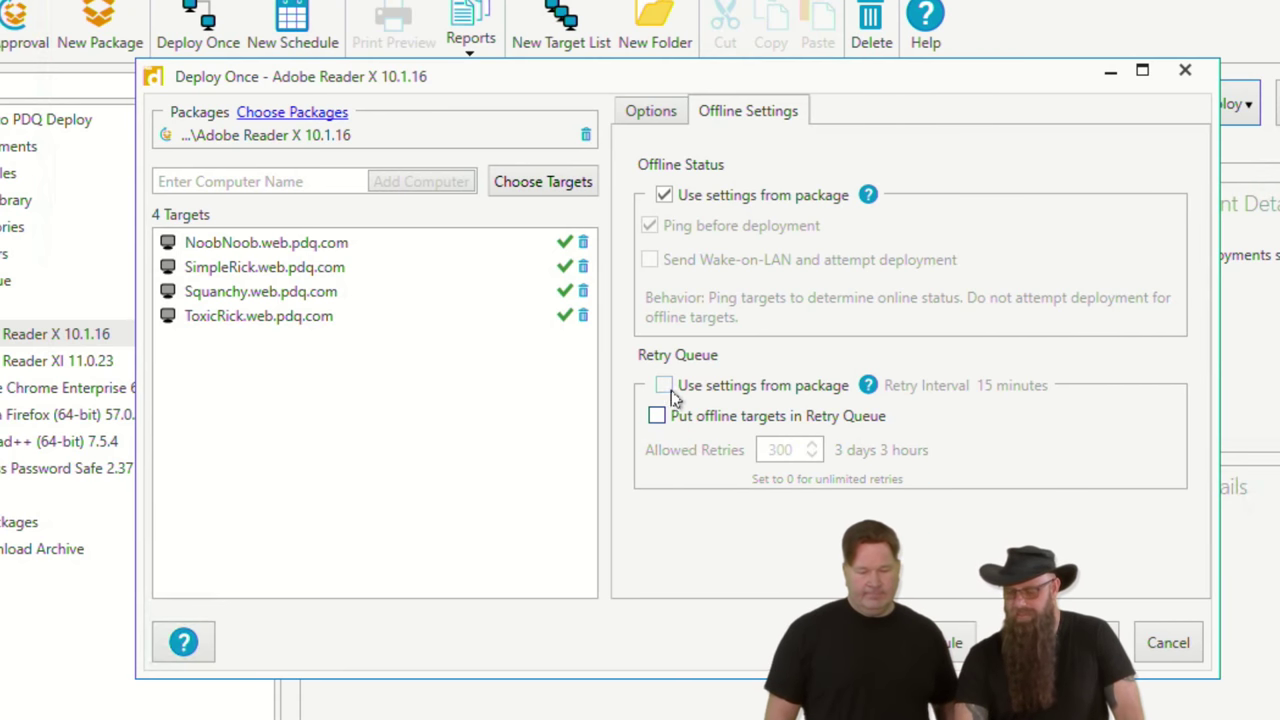
{"action": "left_click", "coordinate": [664, 386]}
{"action": "left_click", "coordinate": [1185, 643]}
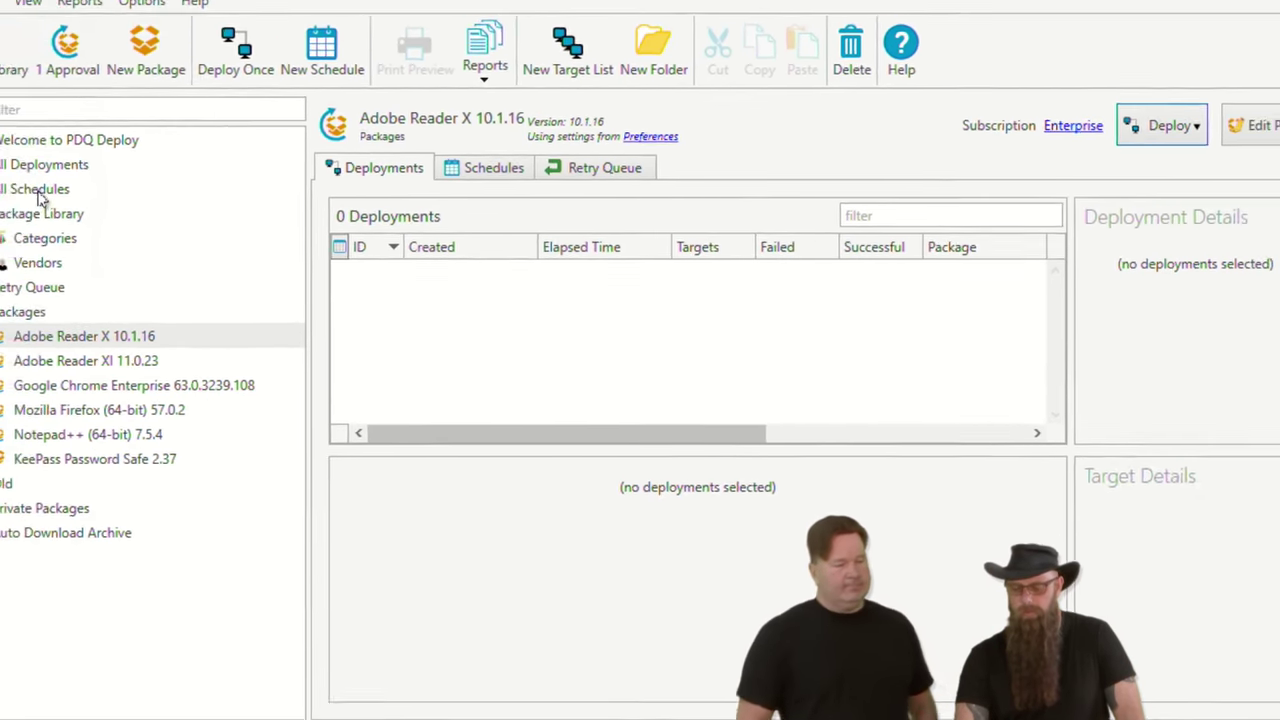
Step: Show the All Schedules list with its three schedules
{"action": "left_click", "coordinate": [39, 194]}
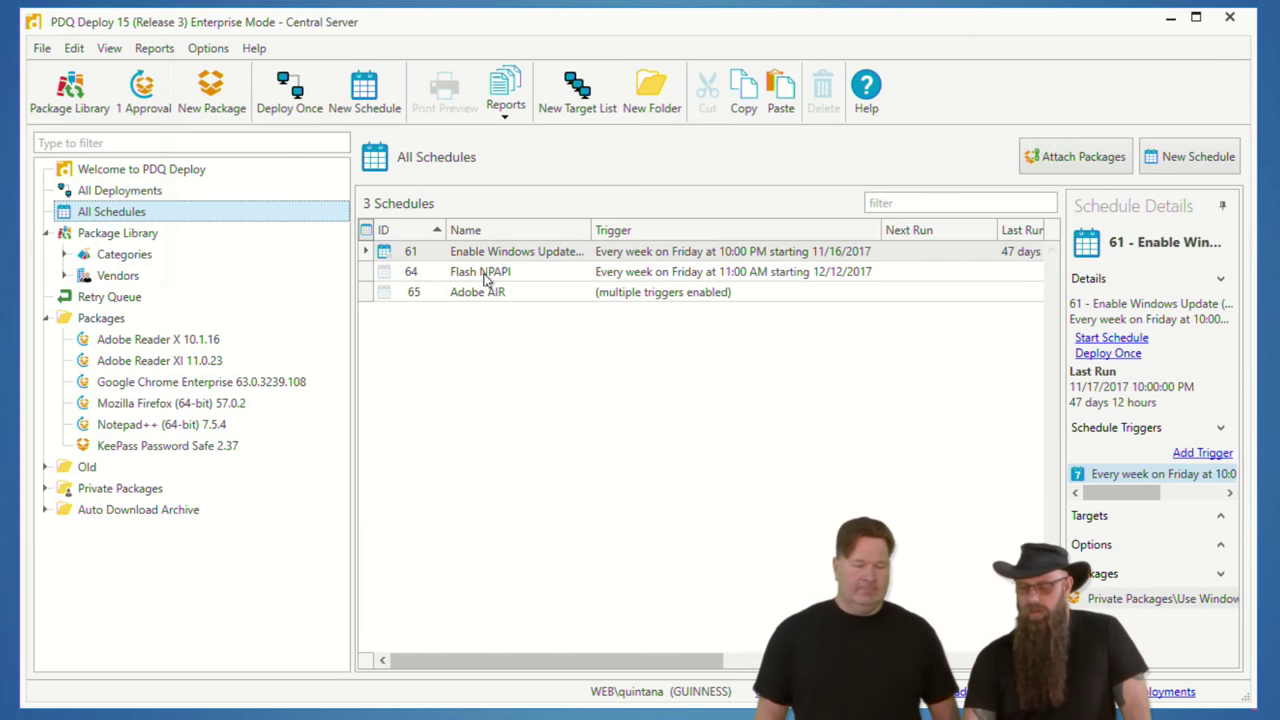
{"action": "right_click", "coordinate": [479, 256]}
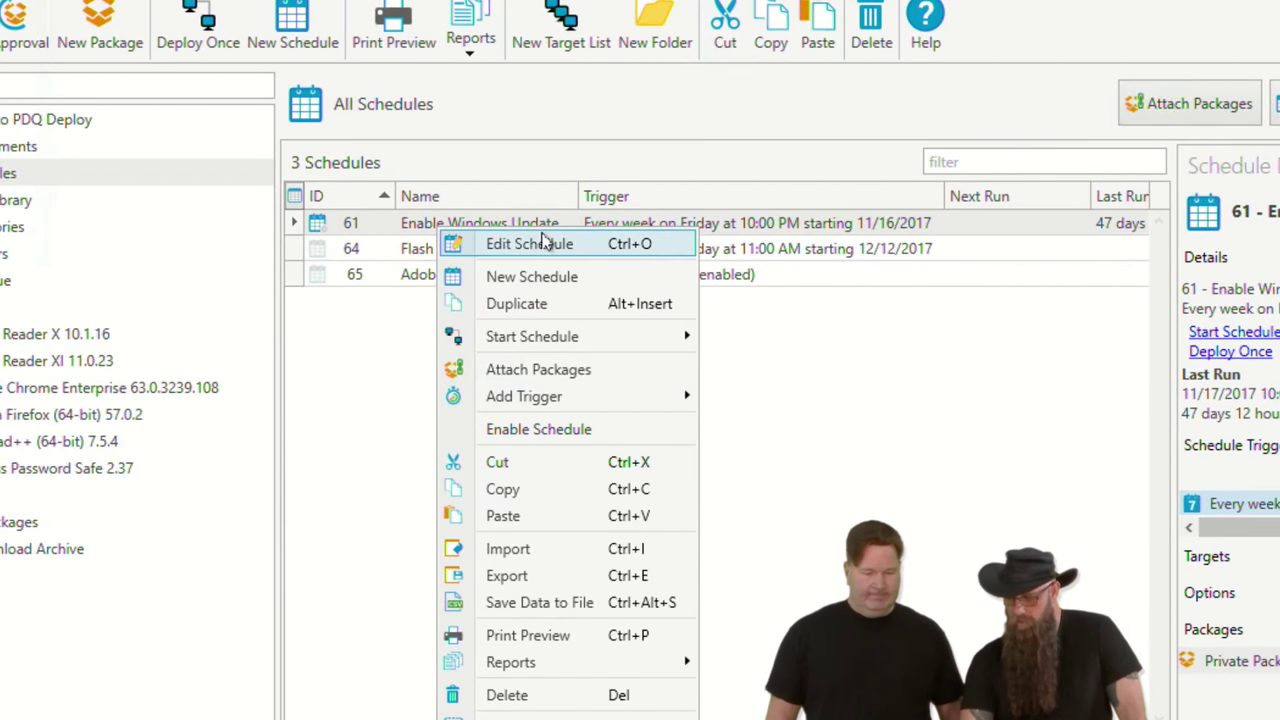
{"action": "left_click", "coordinate": [532, 429]}
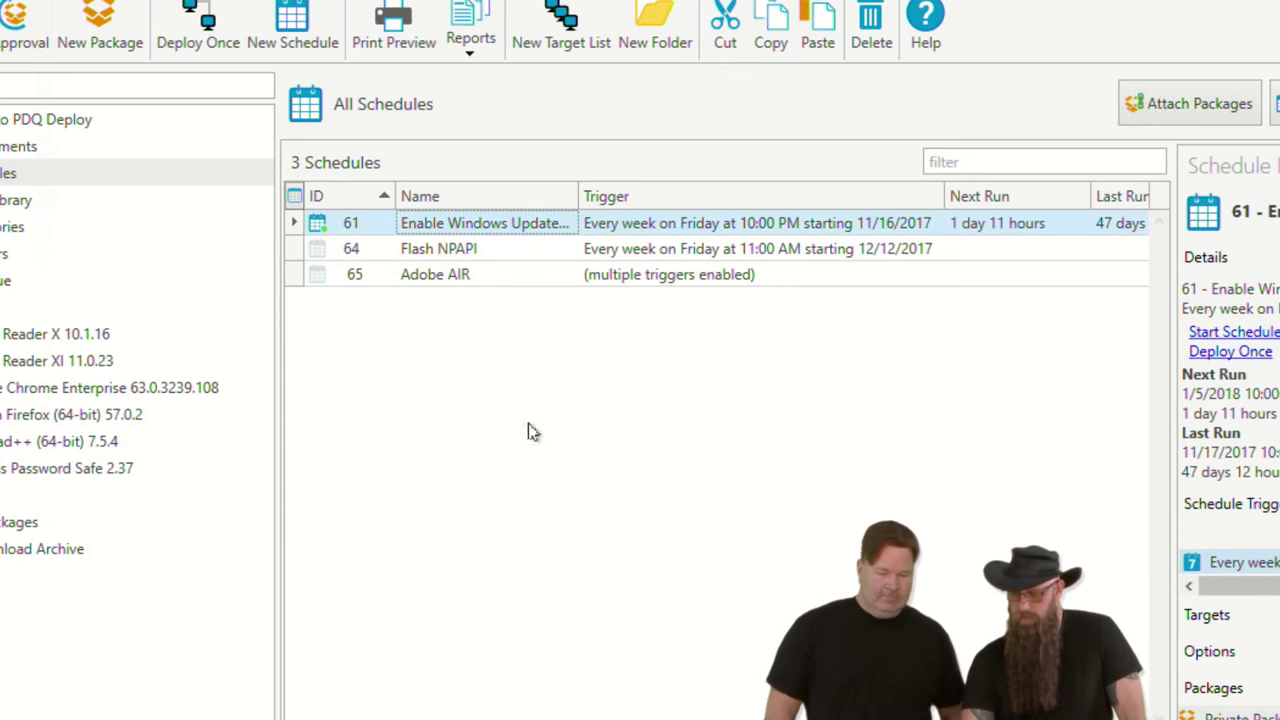
{"action": "right_click", "coordinate": [353, 231]}
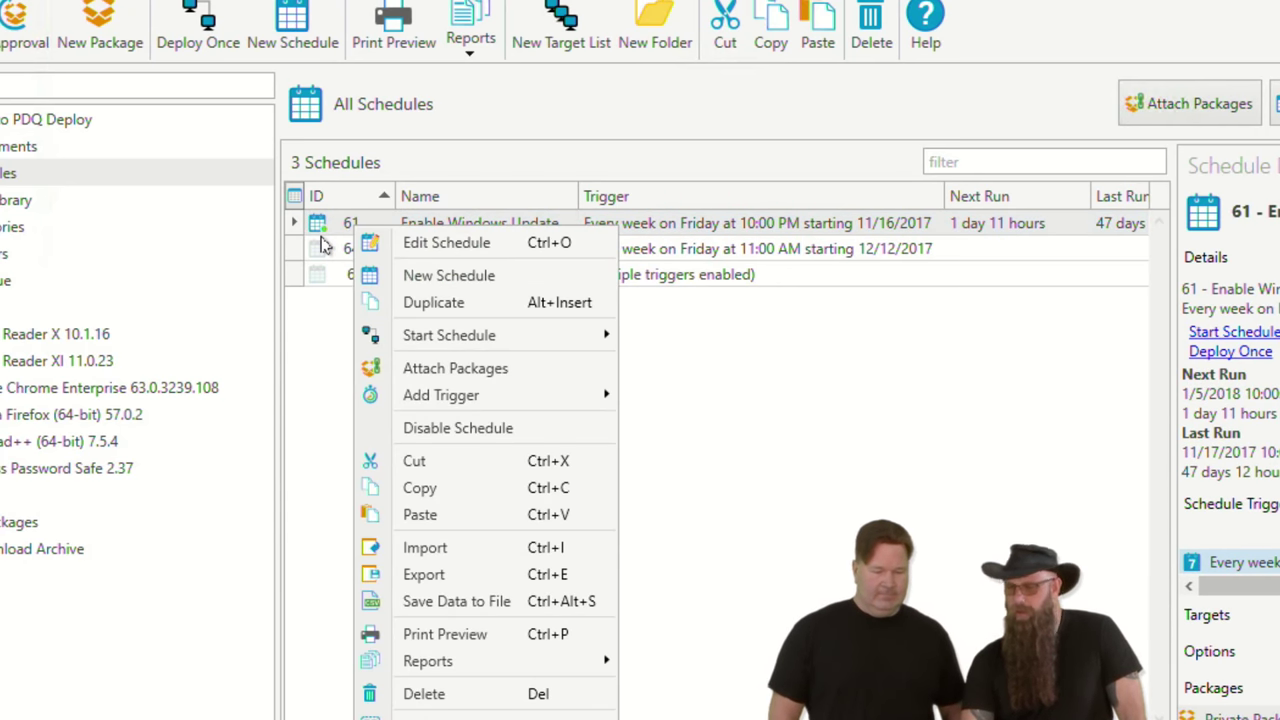
{"action": "left_click", "coordinate": [496, 429]}
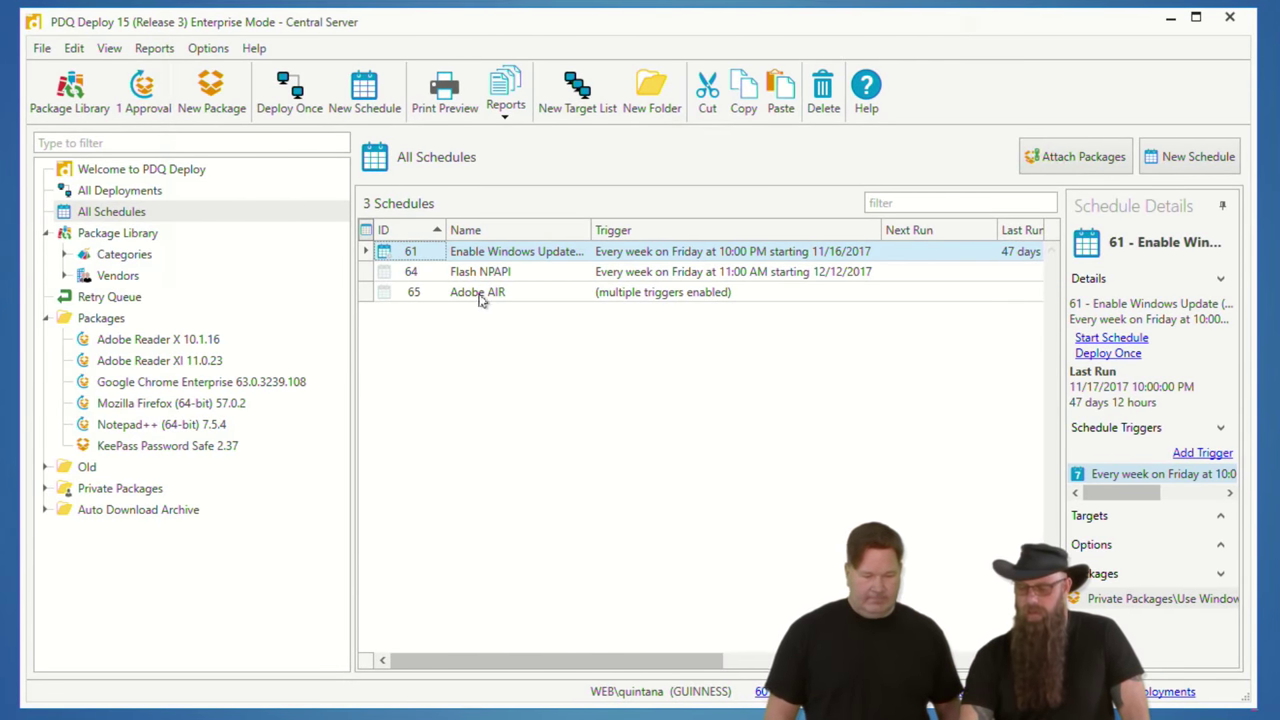
Step: Delete the Flash NPAPI schedule, leaving Enable Windows Update and Adobe AIR
{"action": "left_click", "coordinate": [456, 274]}
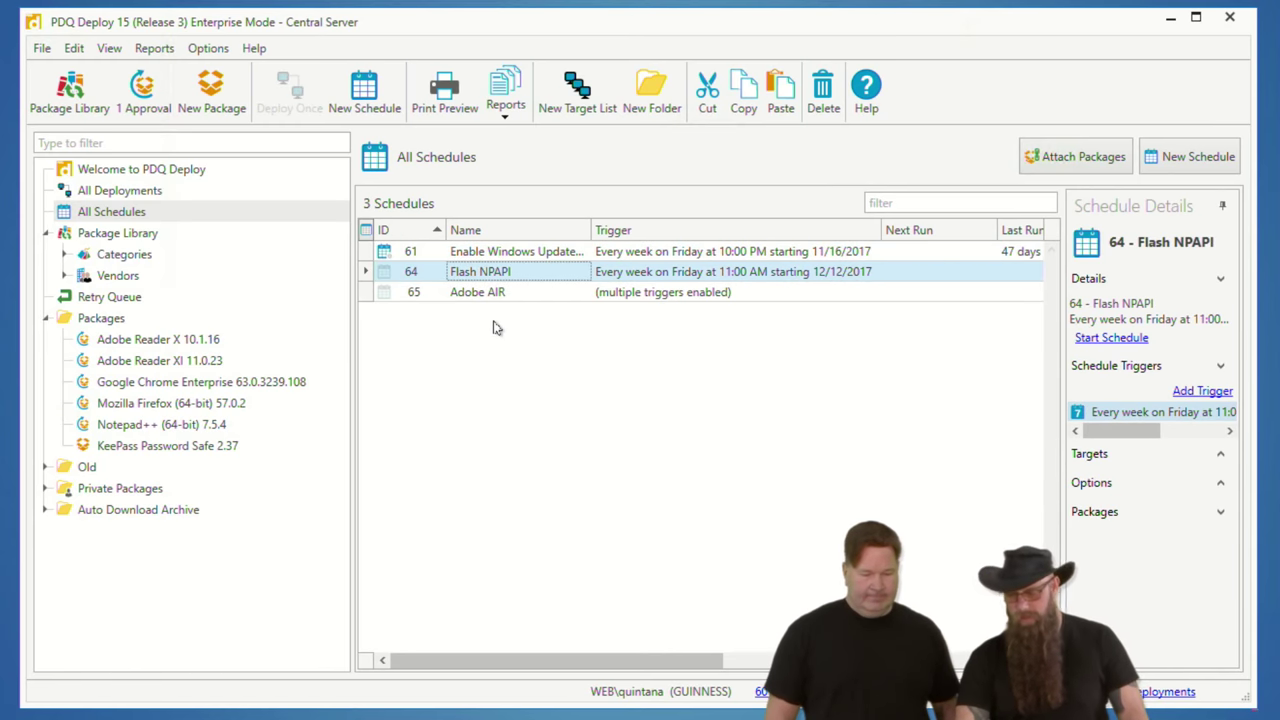
{"action": "key", "text": "Delete"}
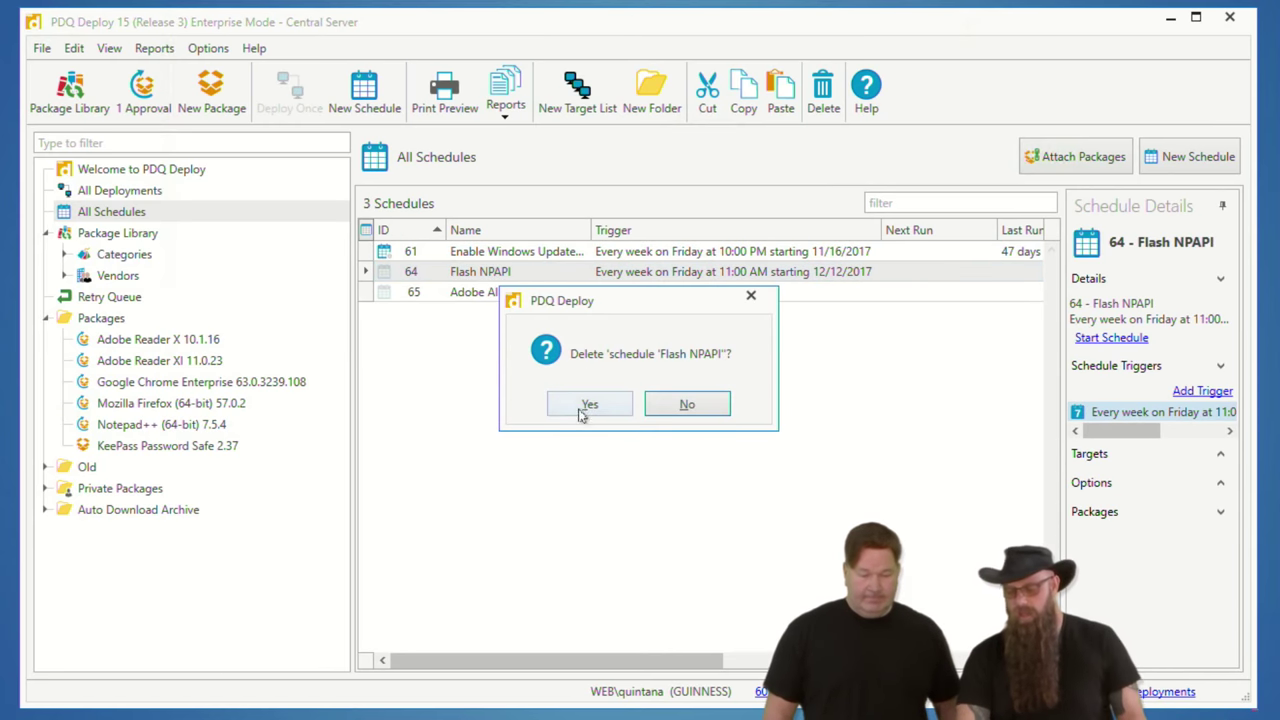
{"action": "left_click", "coordinate": [590, 405]}
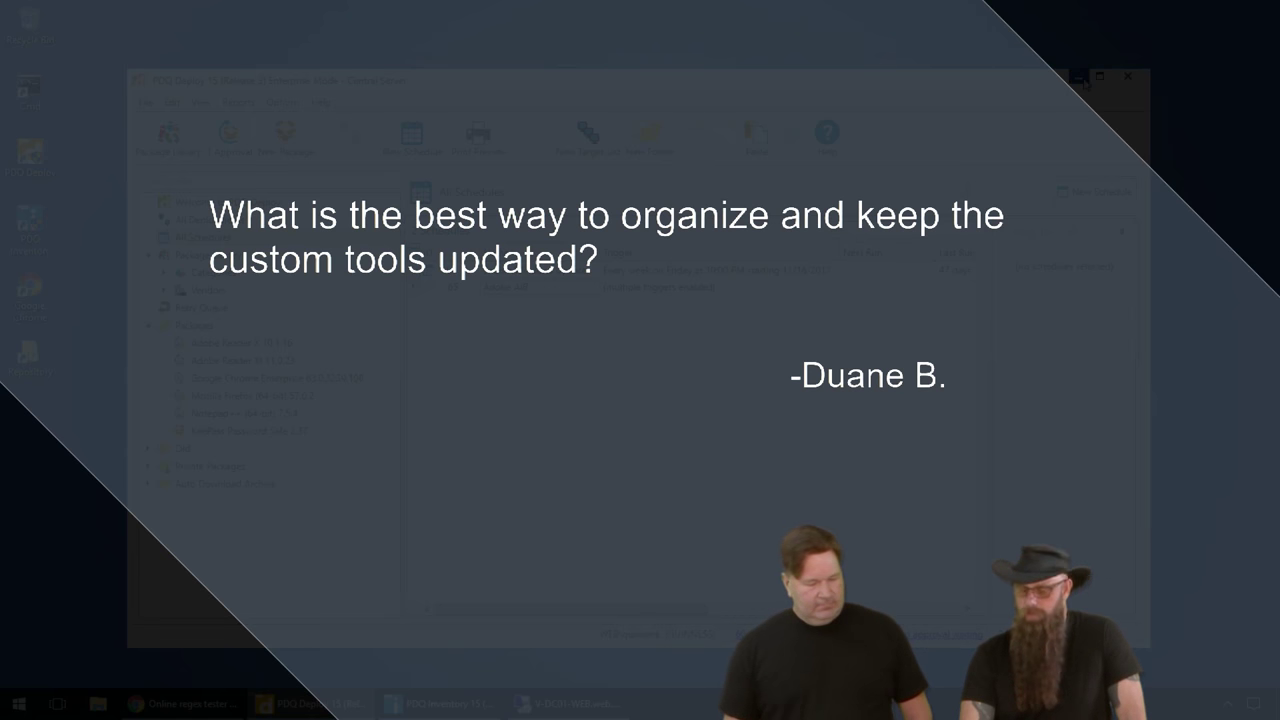
Step: Switch from the browser to the PDQ Inventory console and open the Tools page
{"action": "left_click", "coordinate": [1075, 78]}
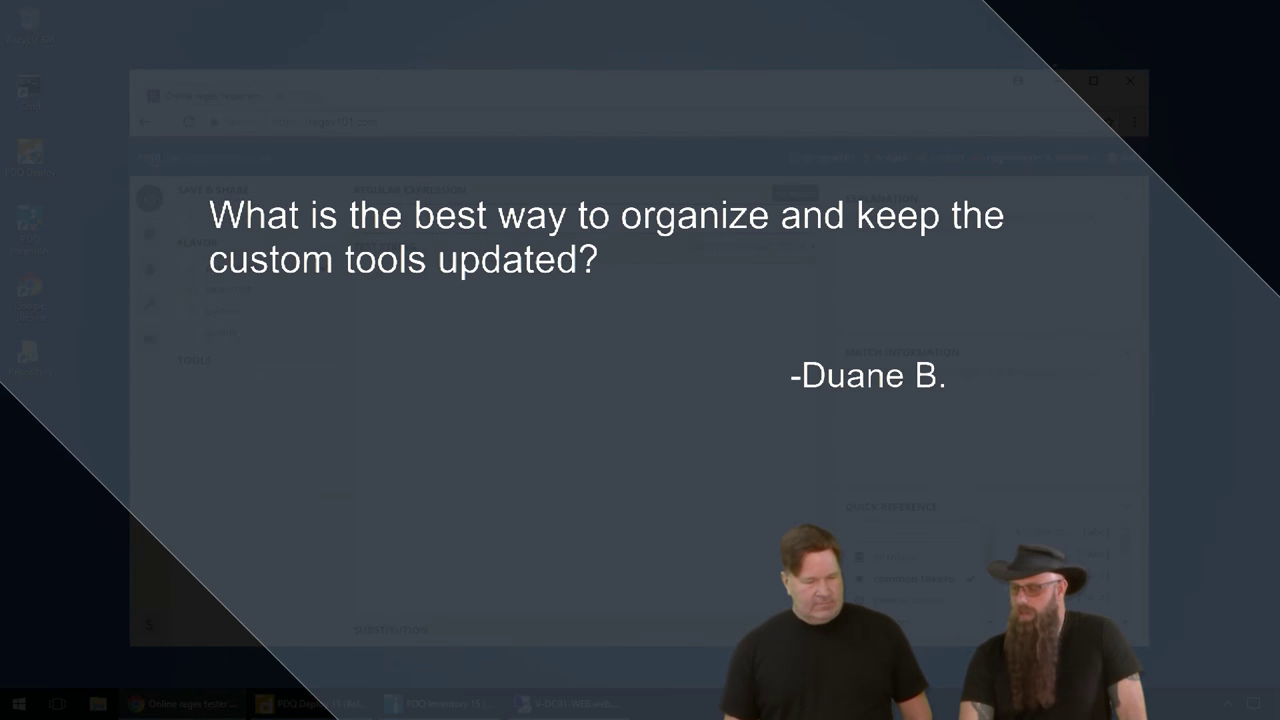
{"action": "key", "text": "super+d"}
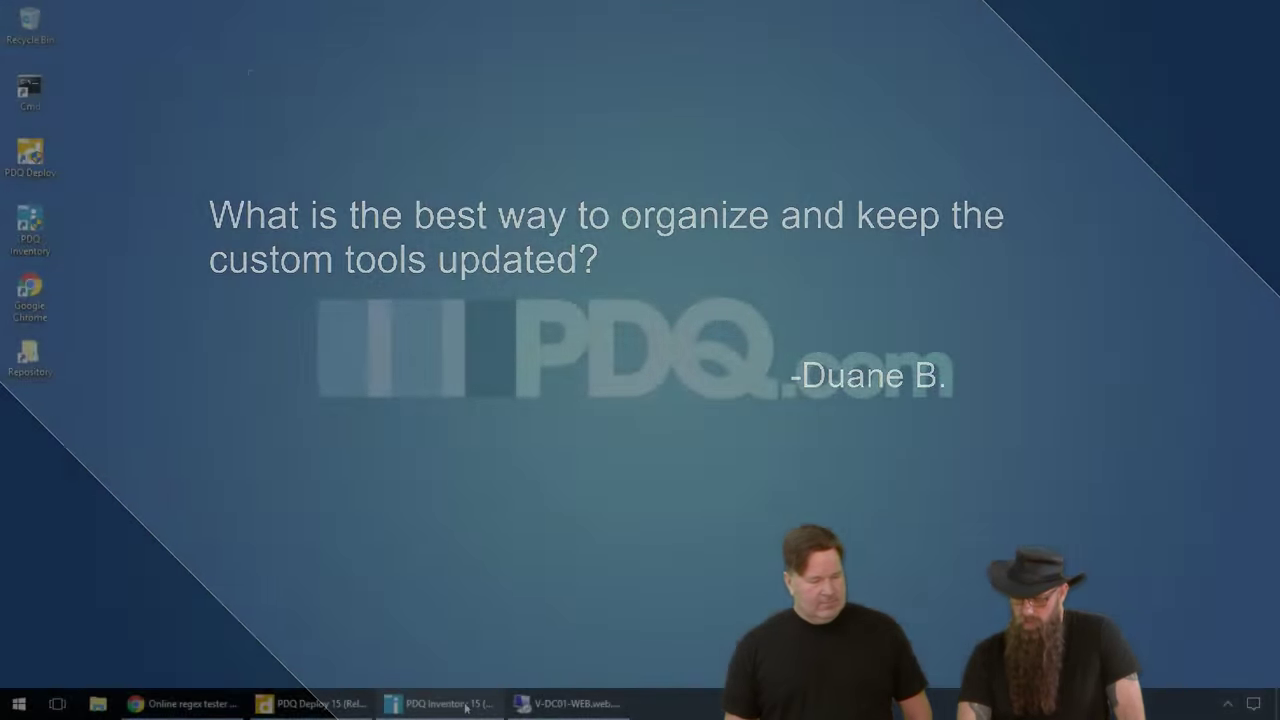
{"action": "left_click", "coordinate": [478, 698]}
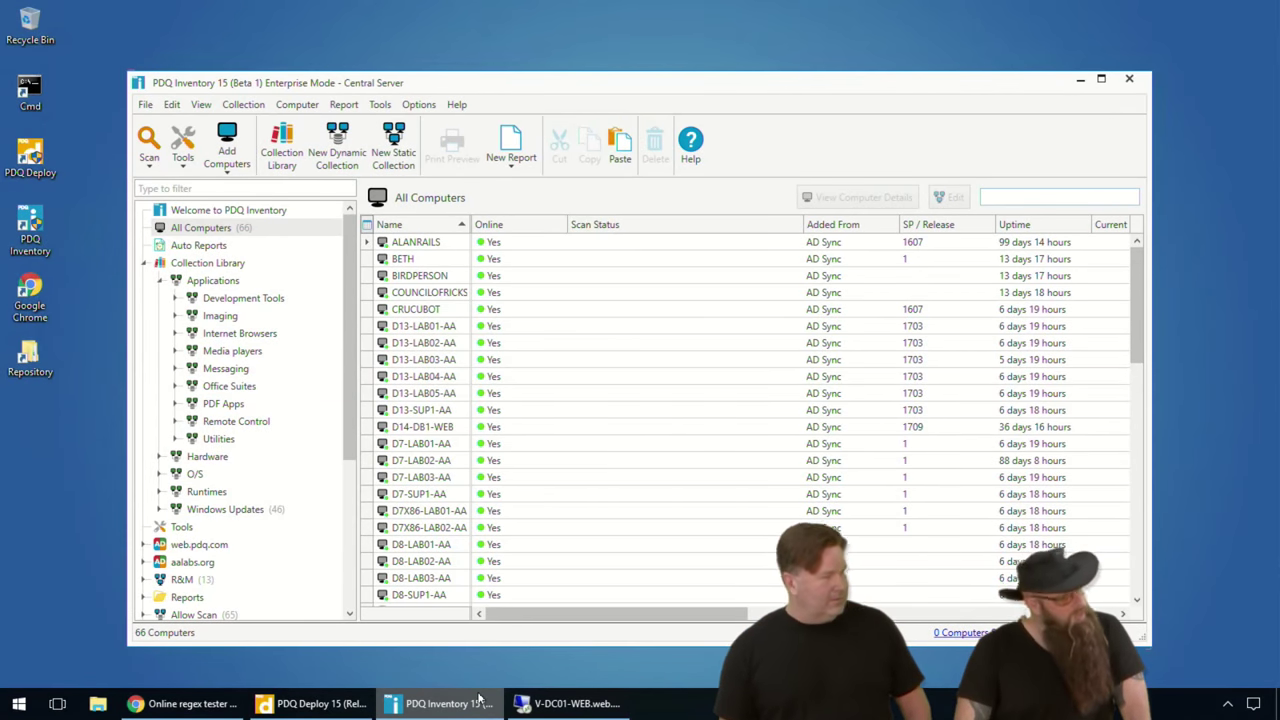
{"action": "left_click", "coordinate": [143, 266]}
{"action": "left_click", "coordinate": [143, 264]}
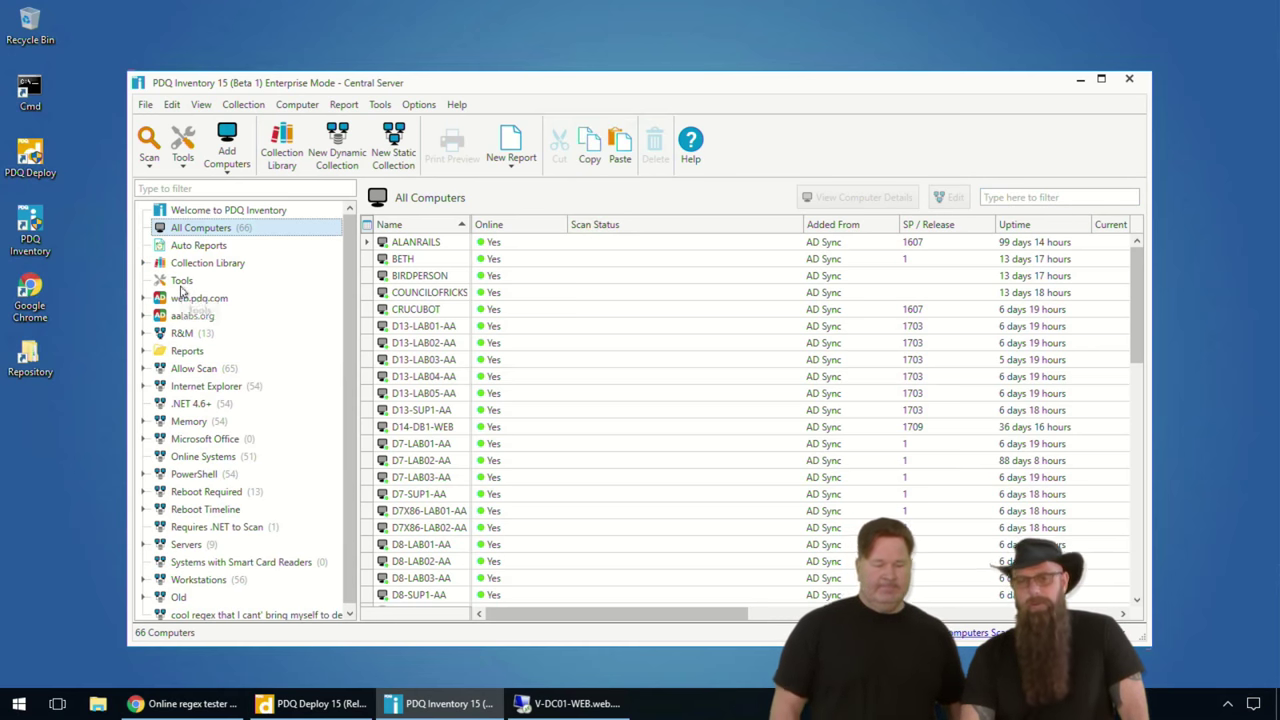
{"action": "left_click", "coordinate": [168, 281]}
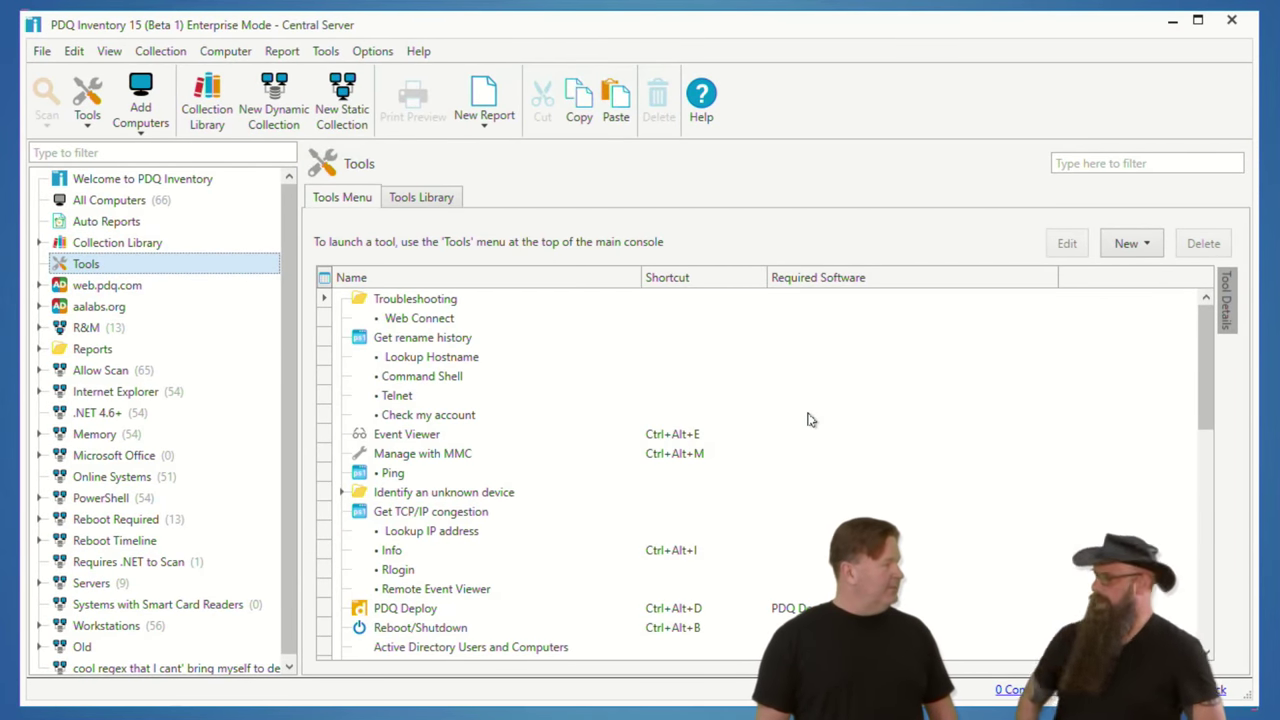
Step: Review the custom tools menu for computer BETH in R&M, then show the Collection Library
{"action": "left_click", "coordinate": [325, 51]}
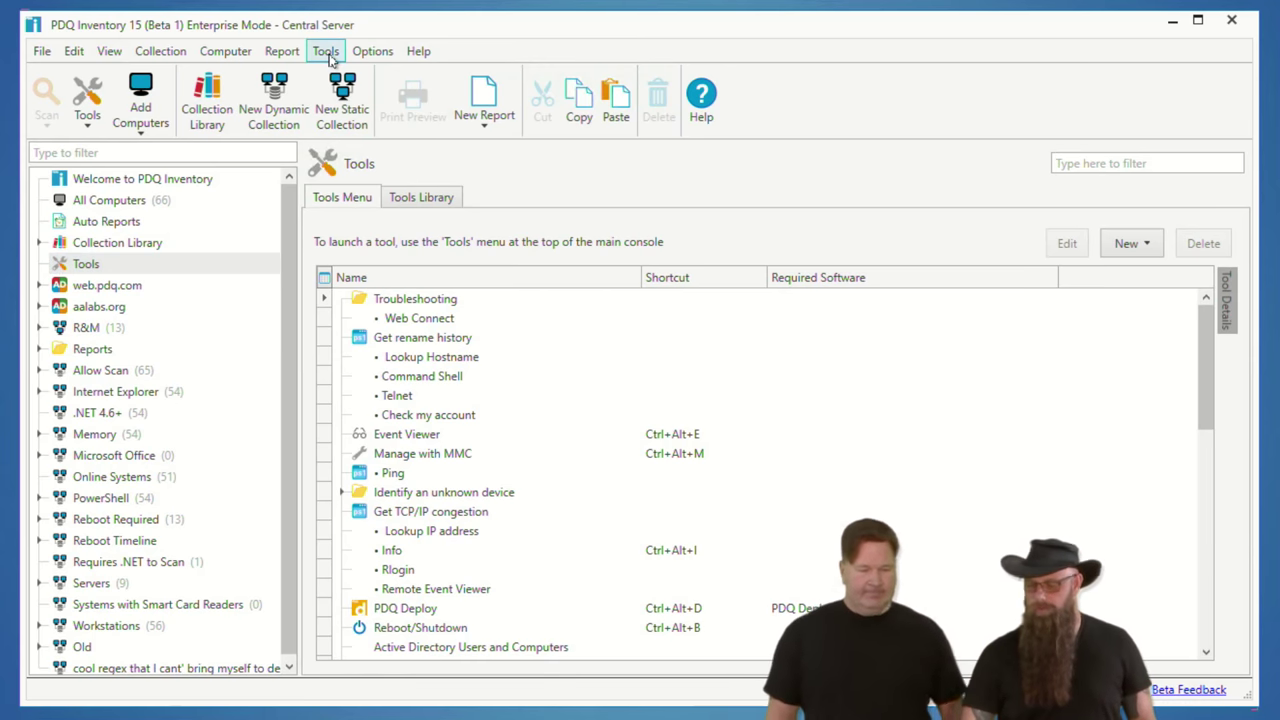
{"action": "left_click", "coordinate": [714, 180]}
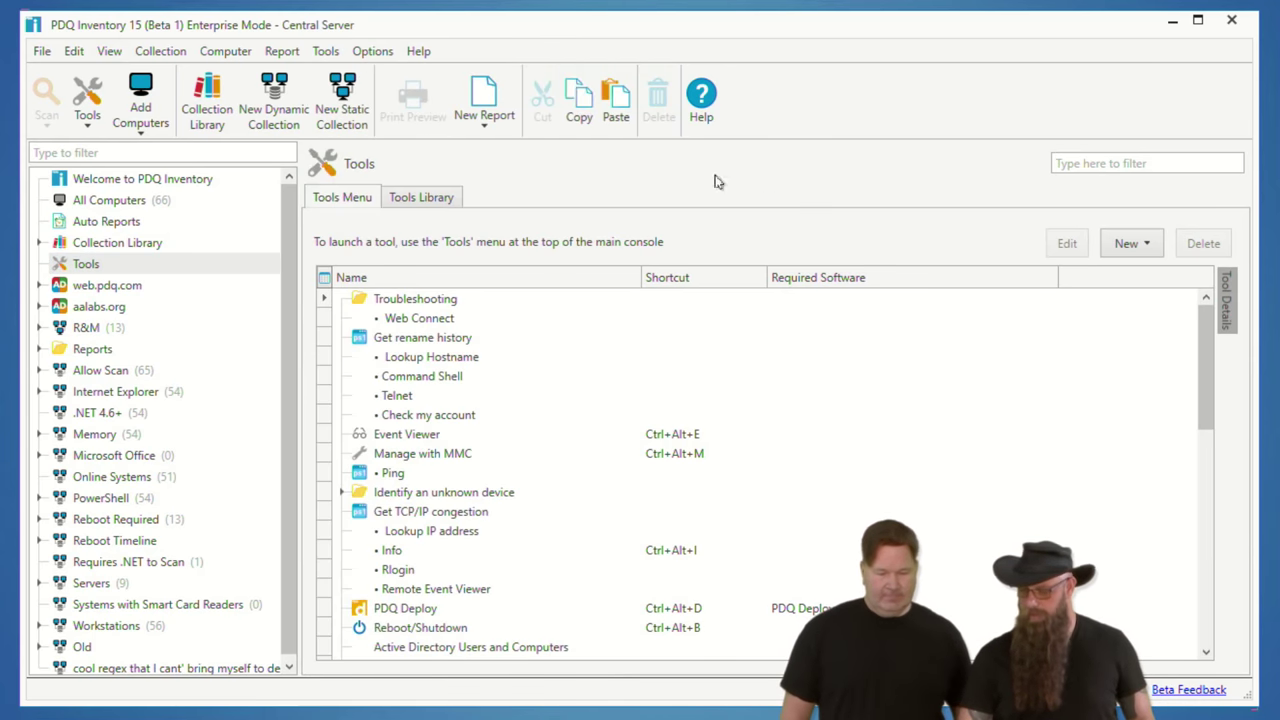
{"action": "left_click", "coordinate": [150, 204]}
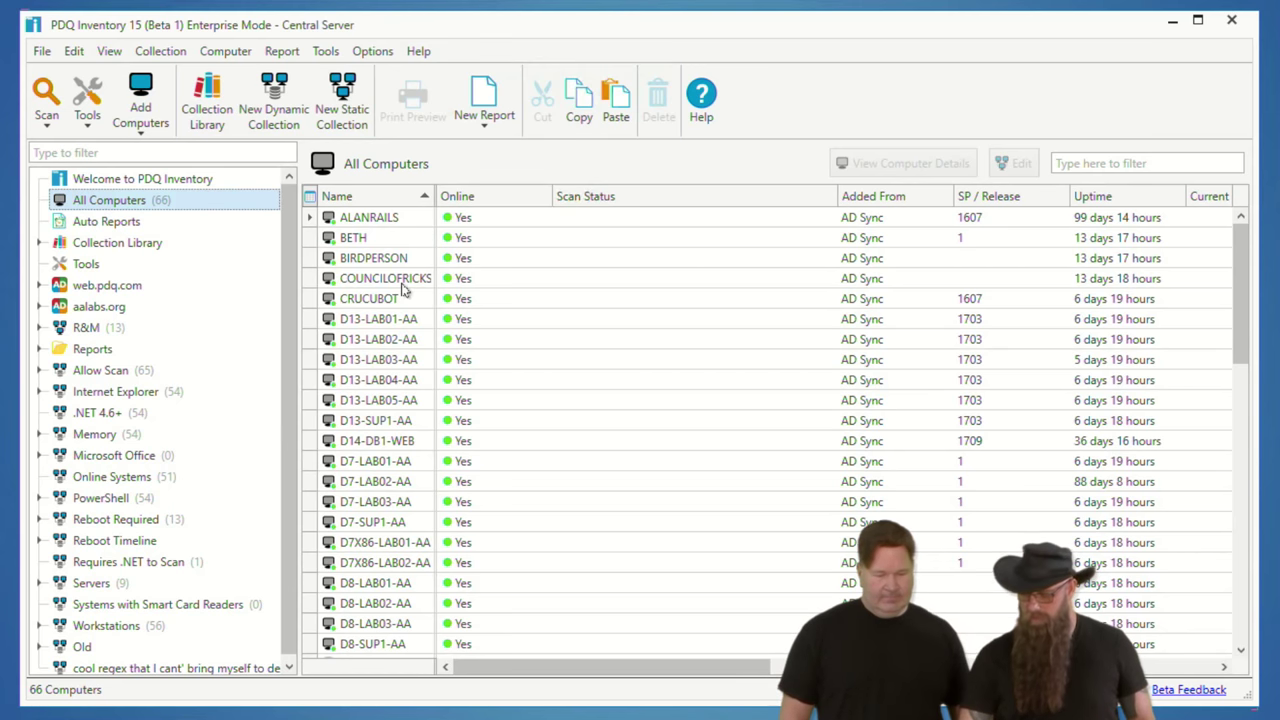
{"action": "left_click", "coordinate": [88, 329]}
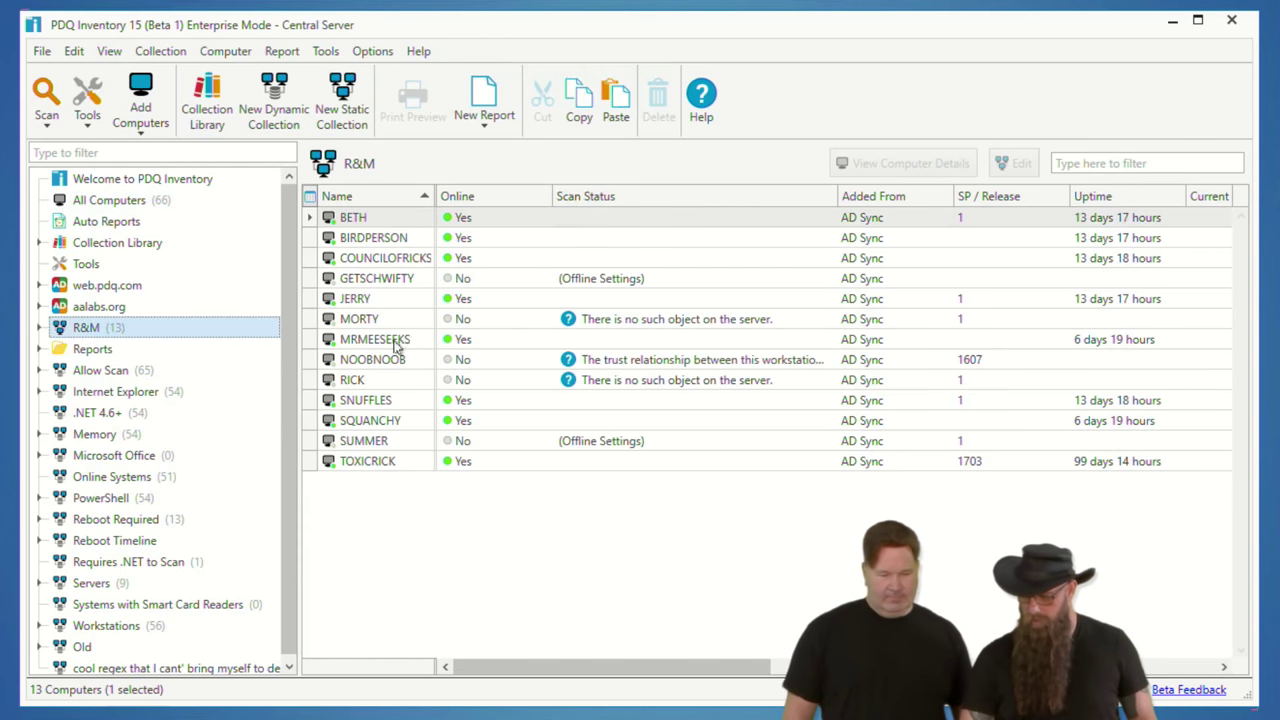
{"action": "left_click", "coordinate": [363, 218]}
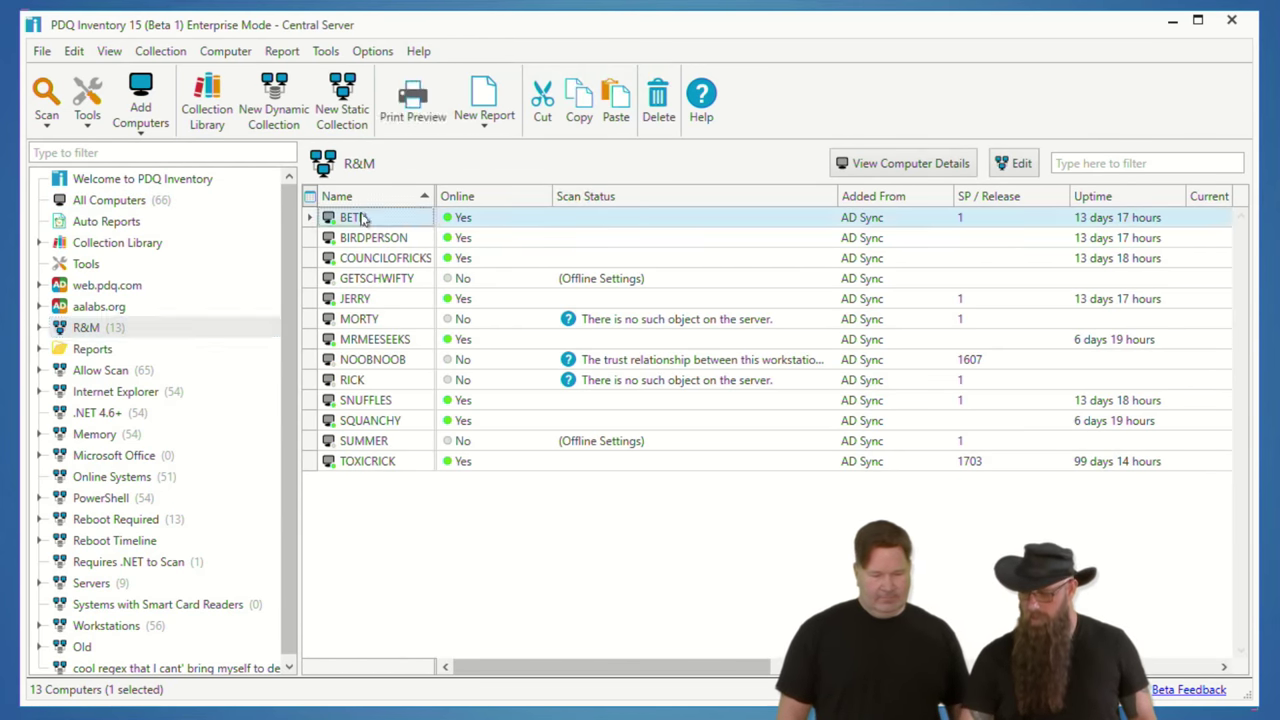
{"action": "left_click", "coordinate": [322, 53]}
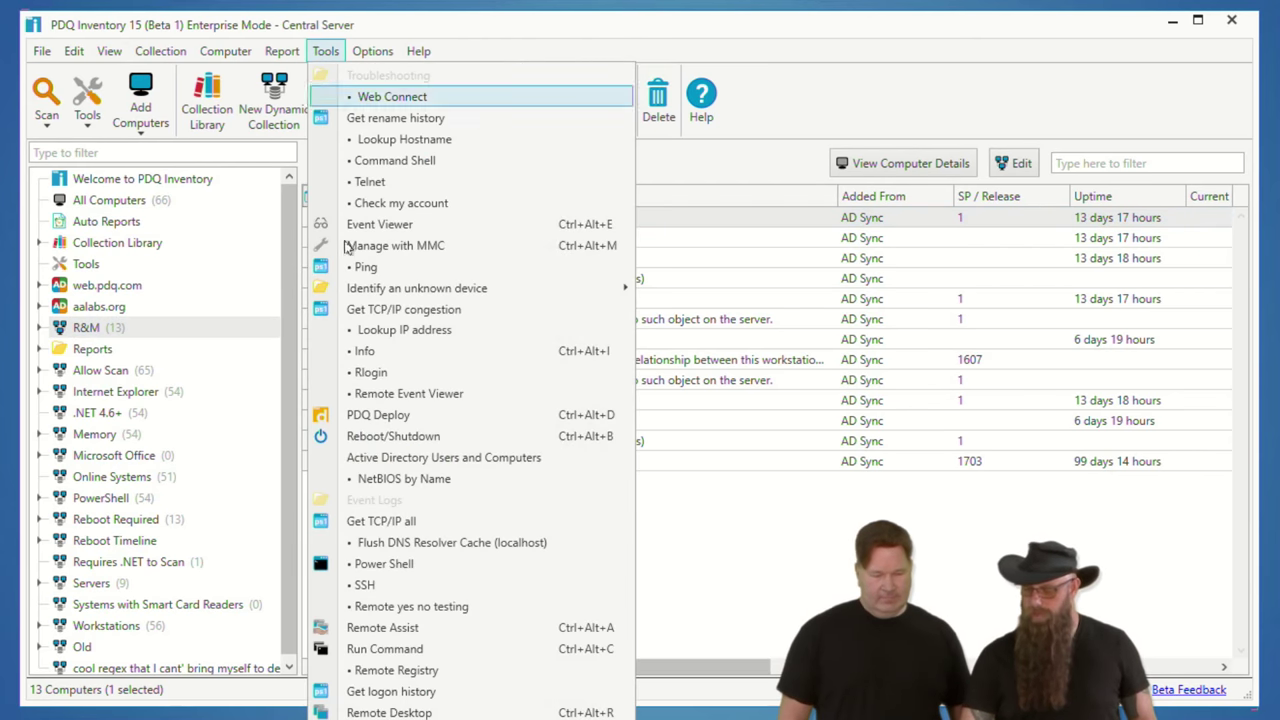
{"action": "scroll", "coordinate": [400, 660], "scroll_direction": "down", "scroll_amount": 1}
{"action": "scroll", "coordinate": [470, 400], "scroll_direction": "down", "scroll_amount": 18}
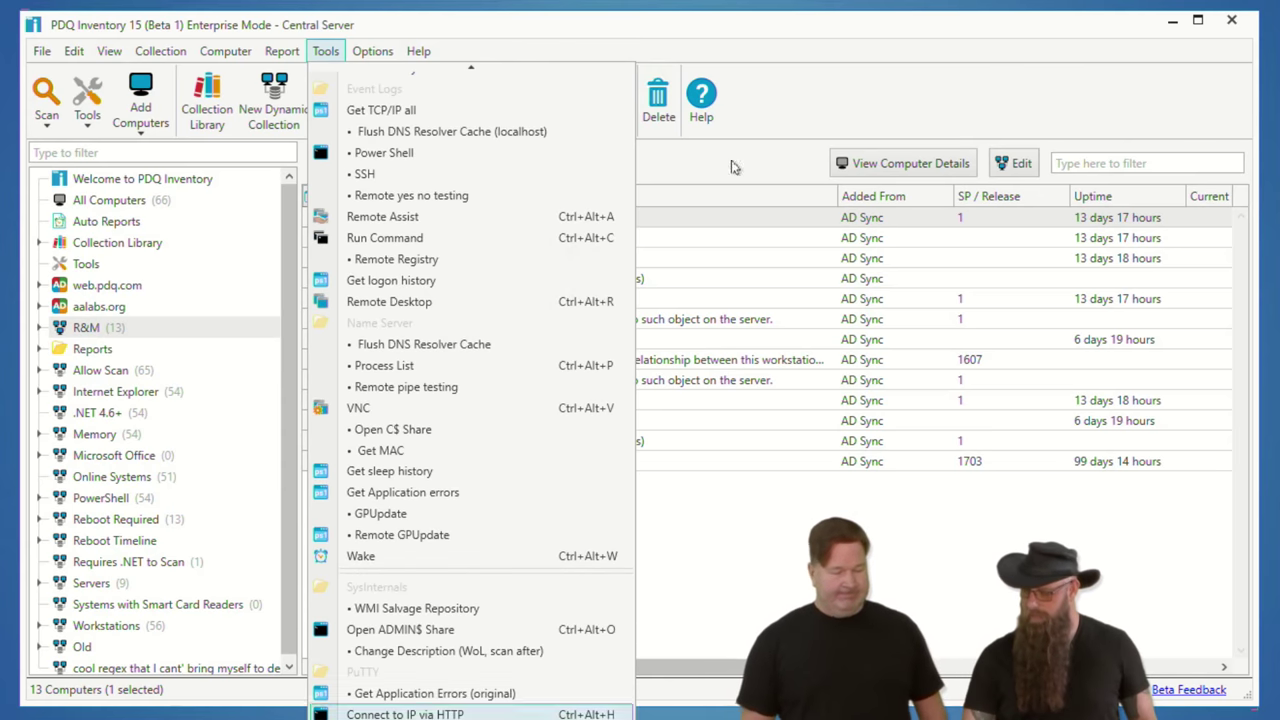
{"action": "left_click", "coordinate": [816, 74]}
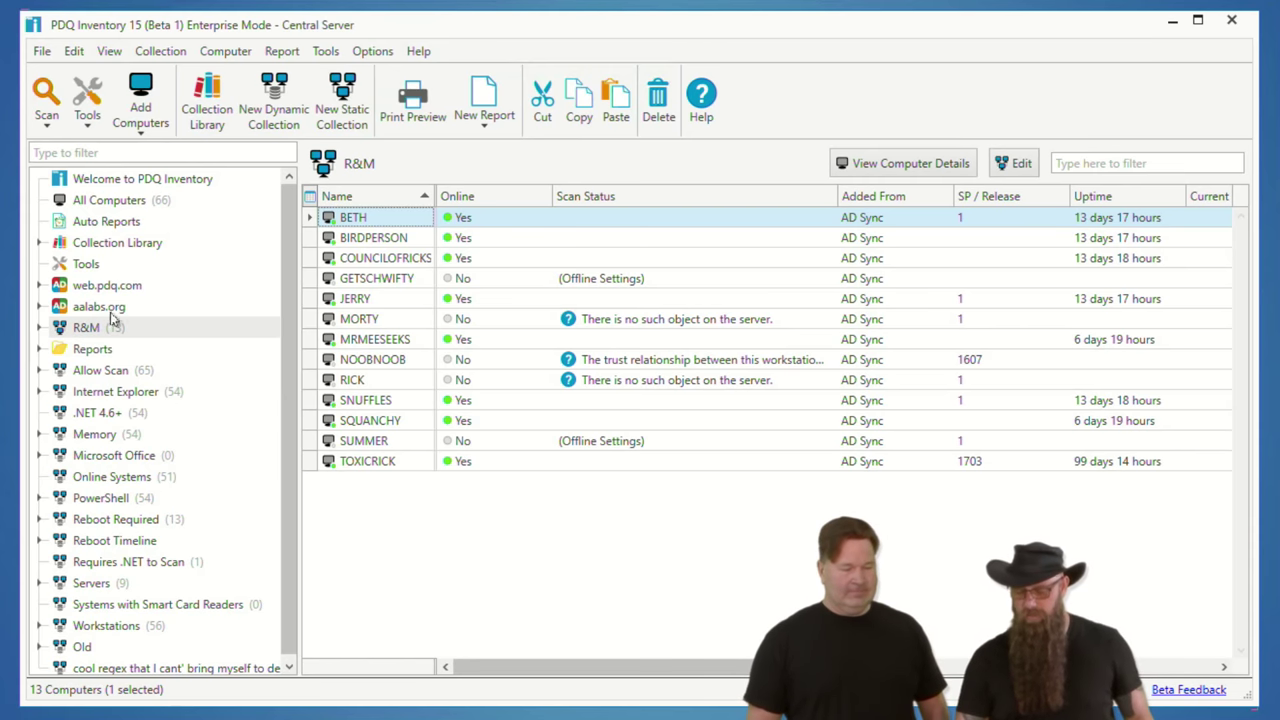
{"action": "left_click", "coordinate": [112, 246]}
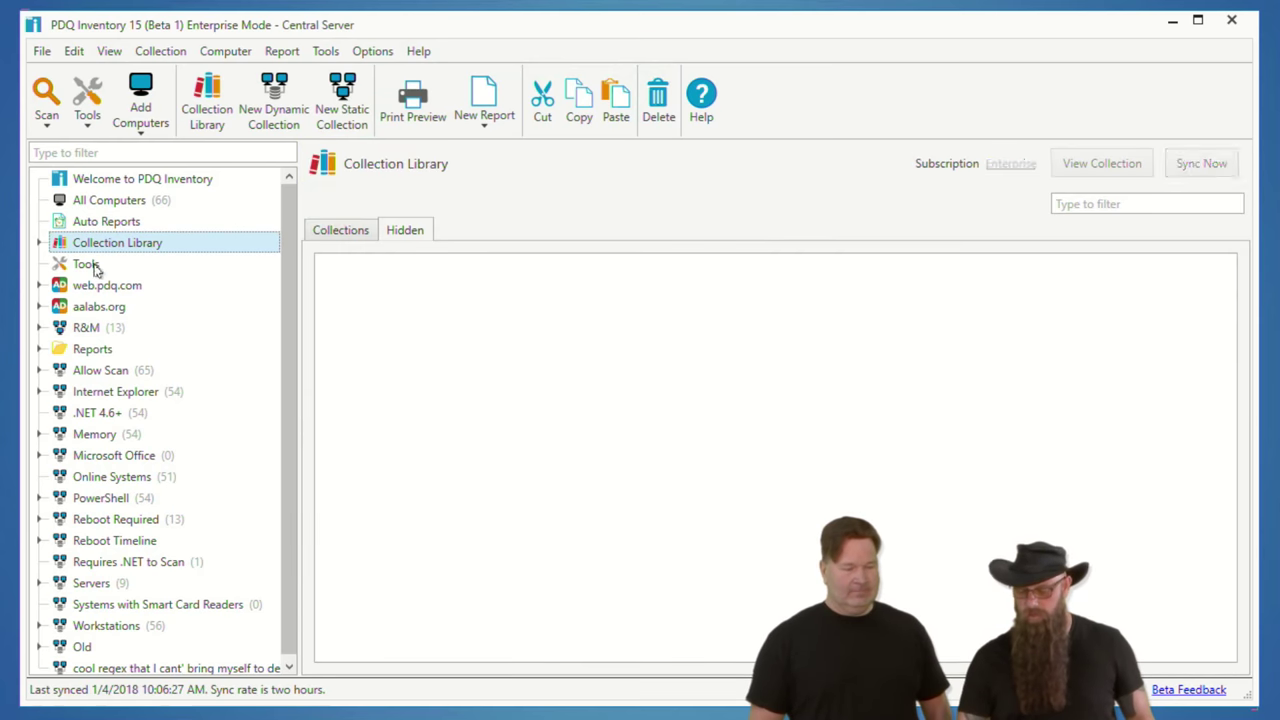
{"action": "left_click", "coordinate": [92, 284]}
Step: Delete the Lookup Hostname, Telnet and Info tools from the Tools page
{"action": "left_click", "coordinate": [88, 264]}
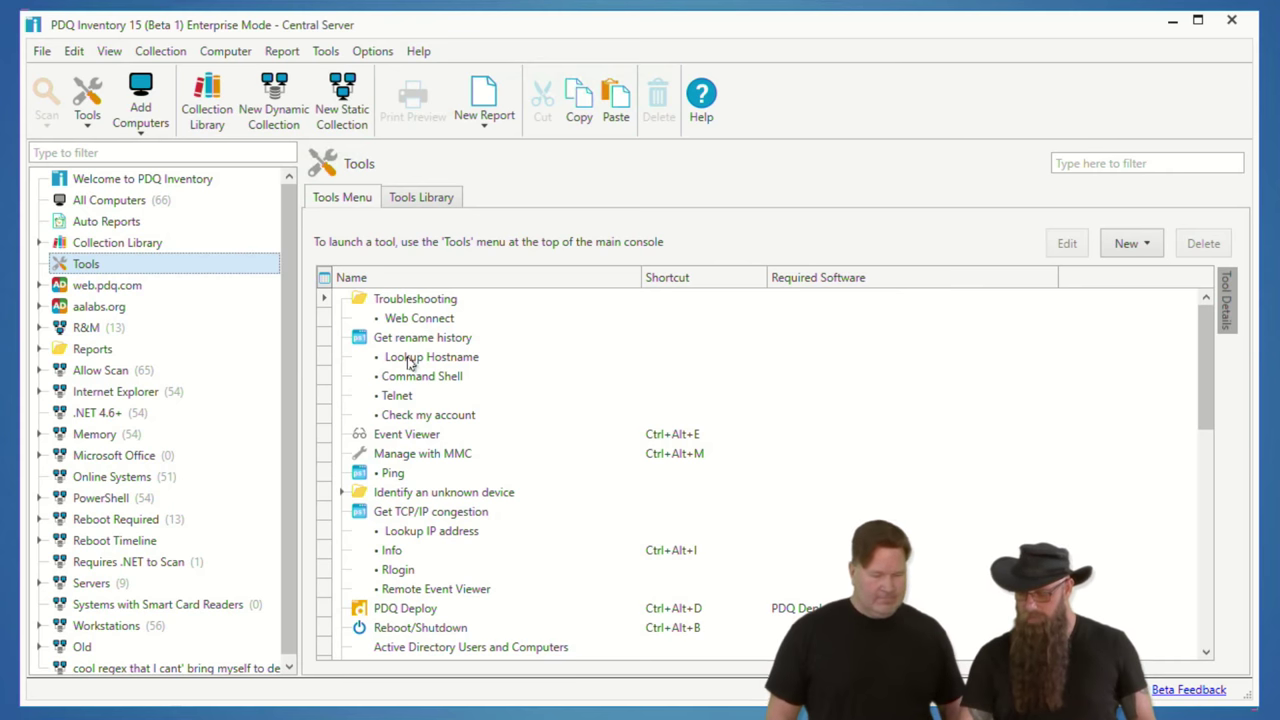
{"action": "left_click", "coordinate": [412, 362]}
{"action": "left_click", "coordinate": [407, 400], "text": "ctrl"}
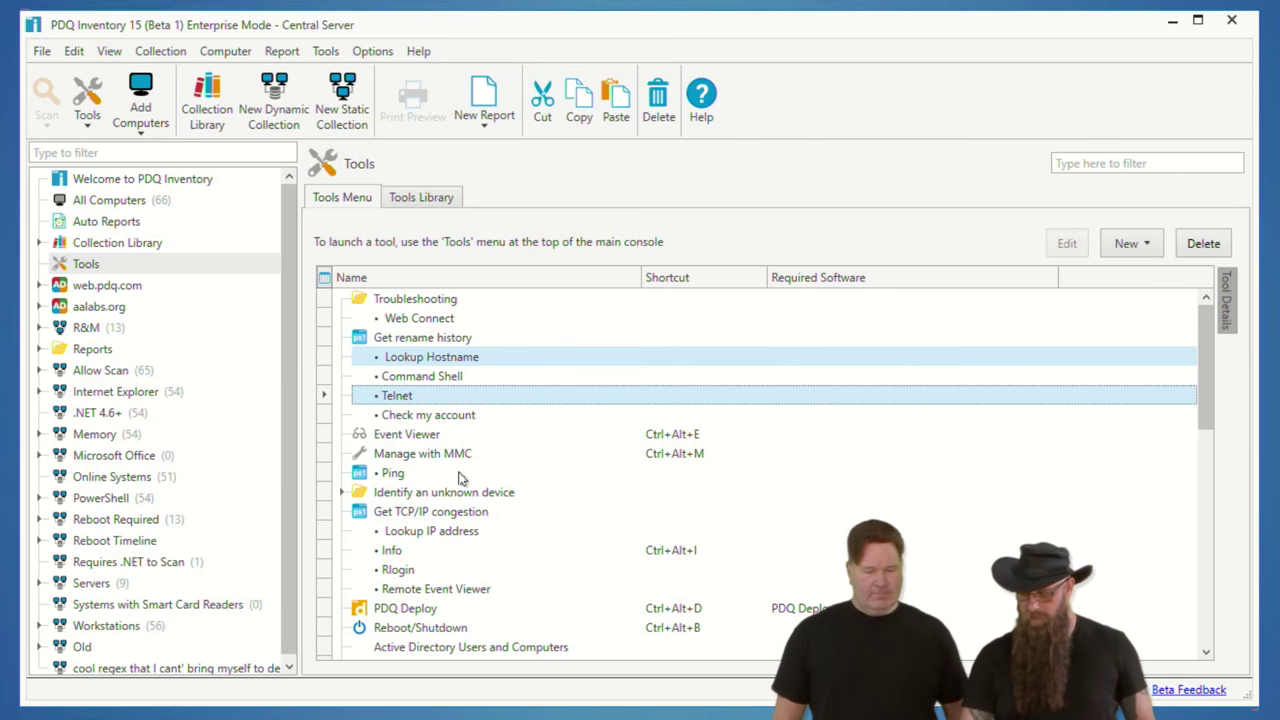
{"action": "left_click", "coordinate": [433, 560], "text": "ctrl"}
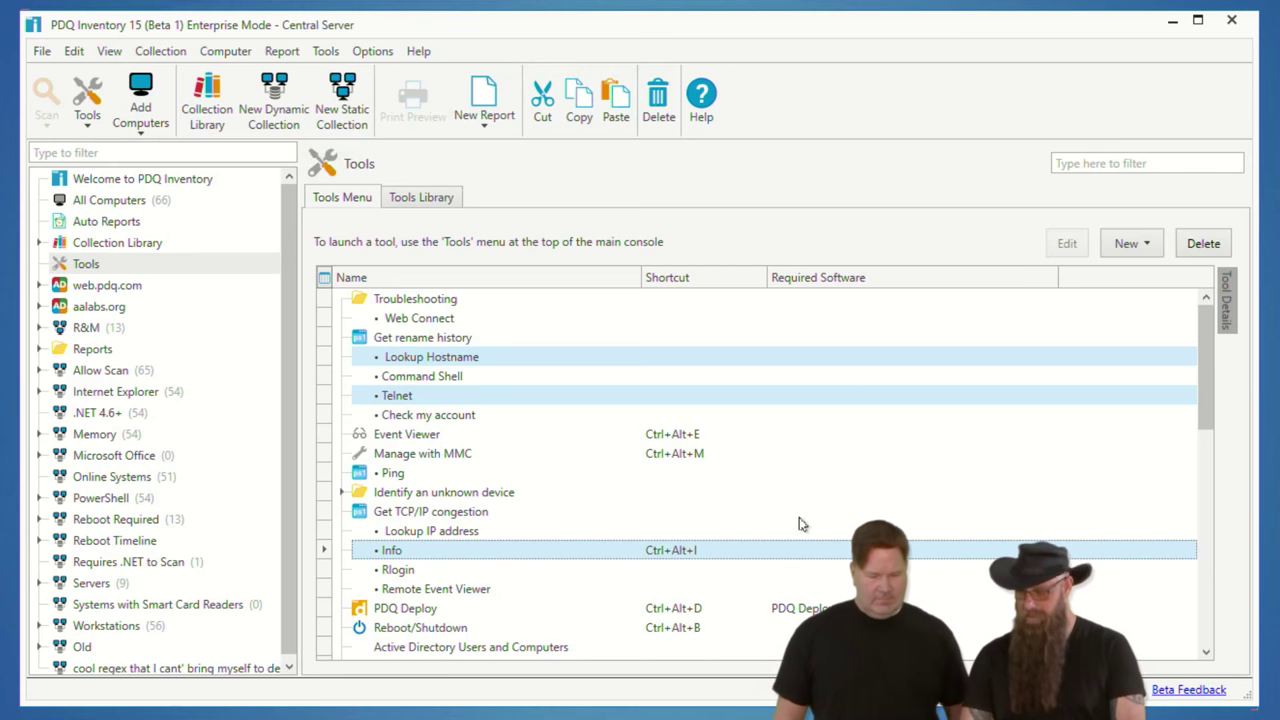
{"action": "left_click", "coordinate": [1204, 250]}
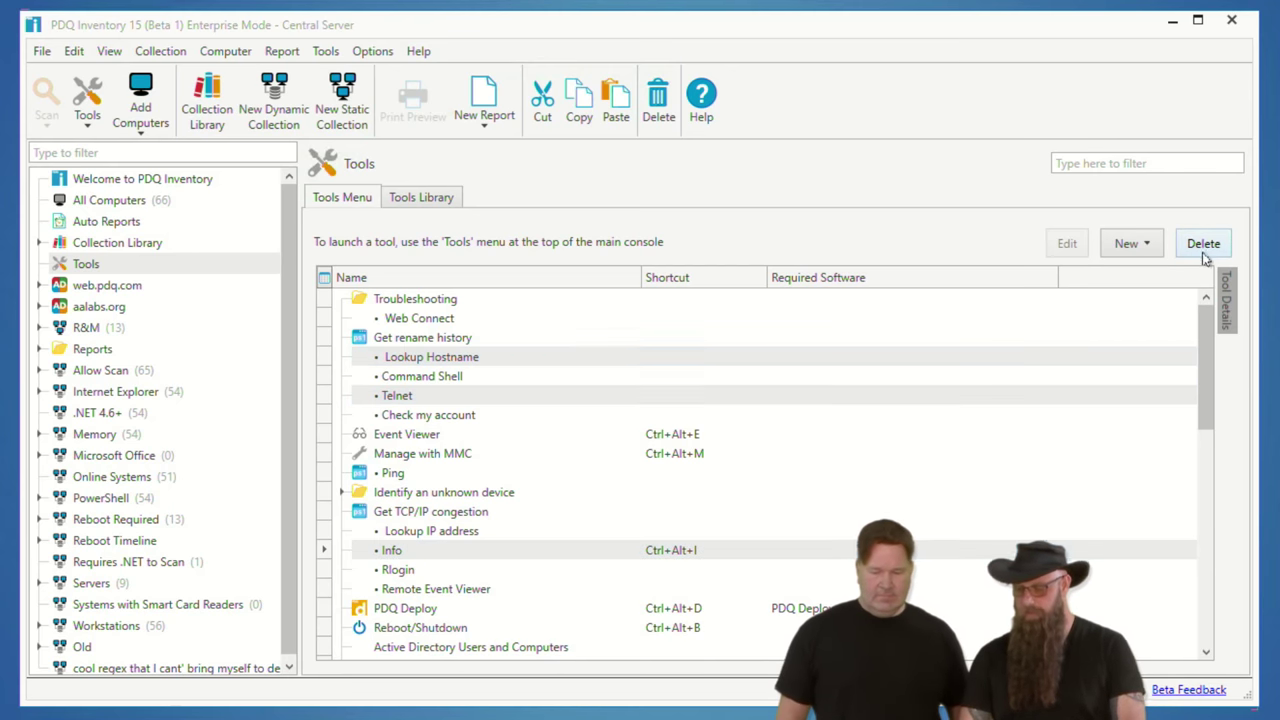
{"action": "left_click", "coordinate": [578, 412]}
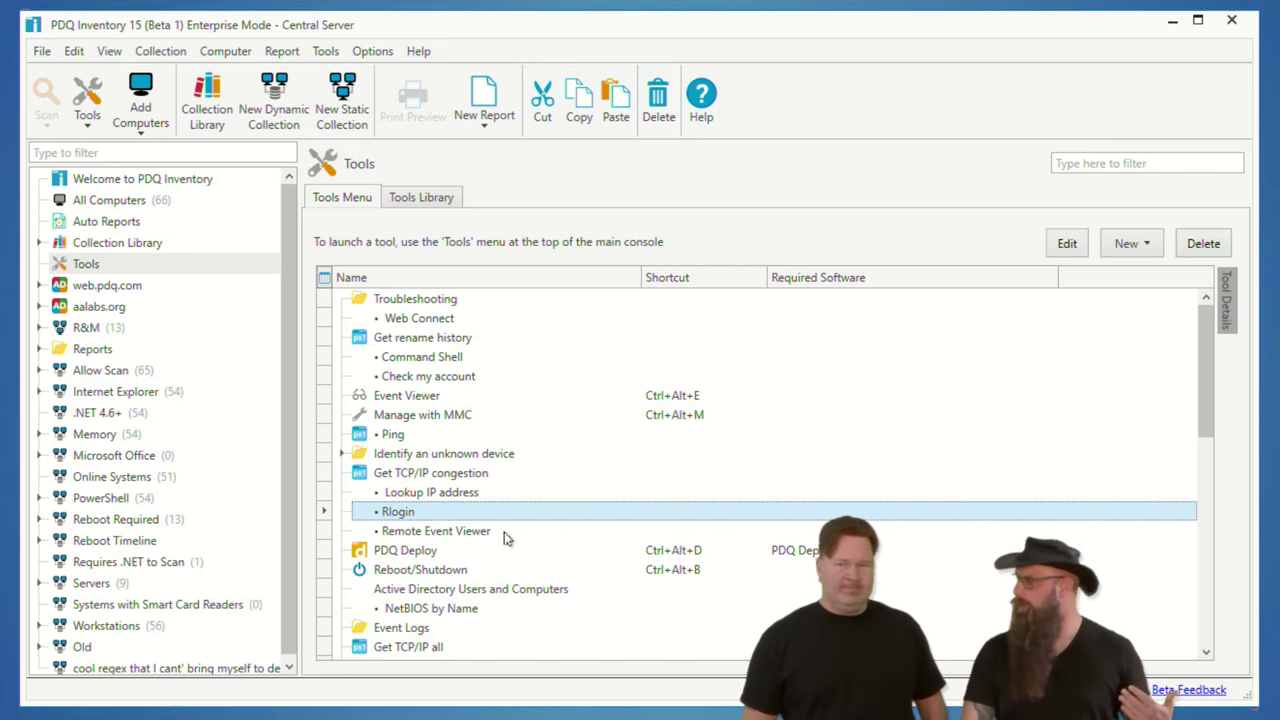
Step: Export the Rlogin tool as XML to Documents, then delete it from the tools list
{"action": "right_click", "coordinate": [403, 515]}
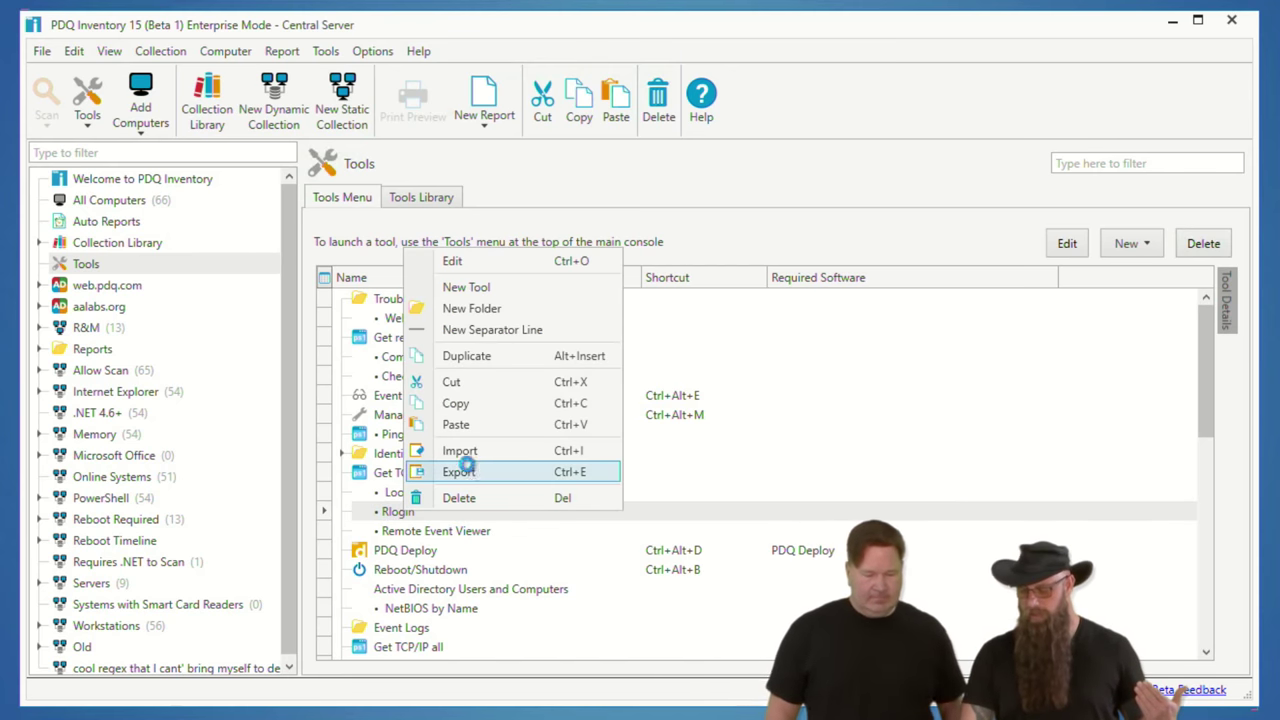
{"action": "left_click", "coordinate": [462, 471]}
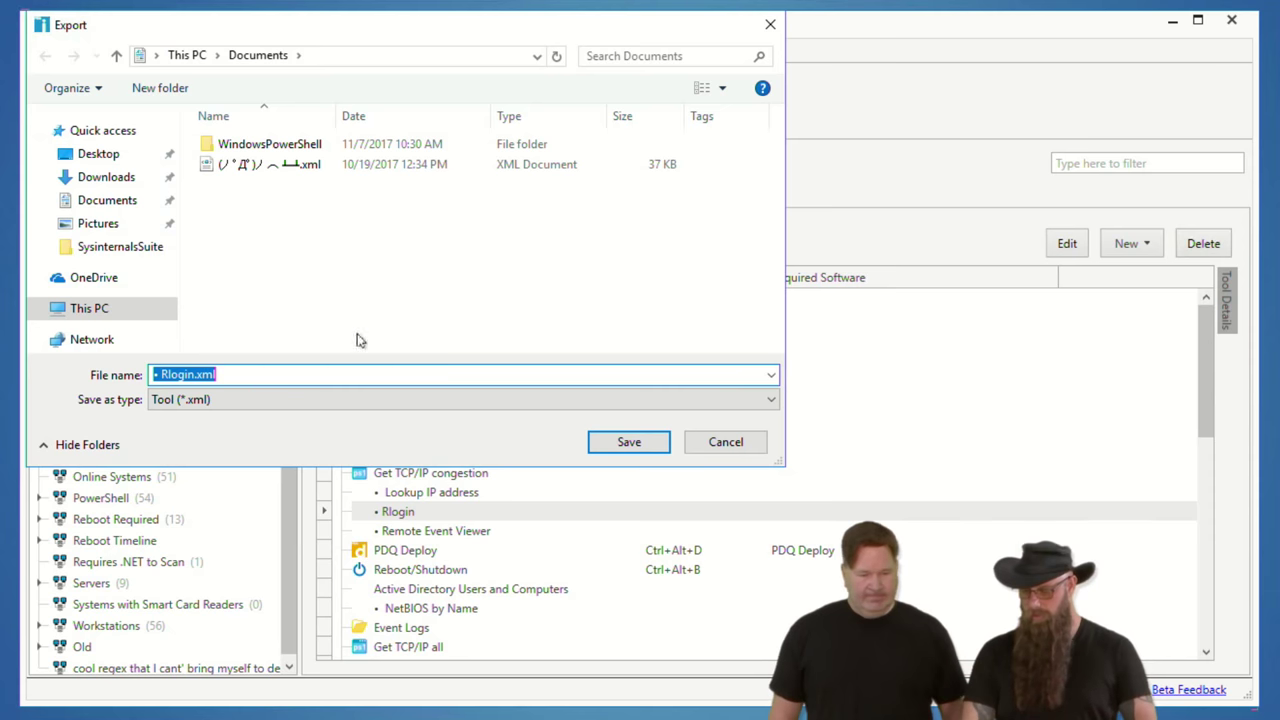
{"action": "left_click", "coordinate": [628, 442]}
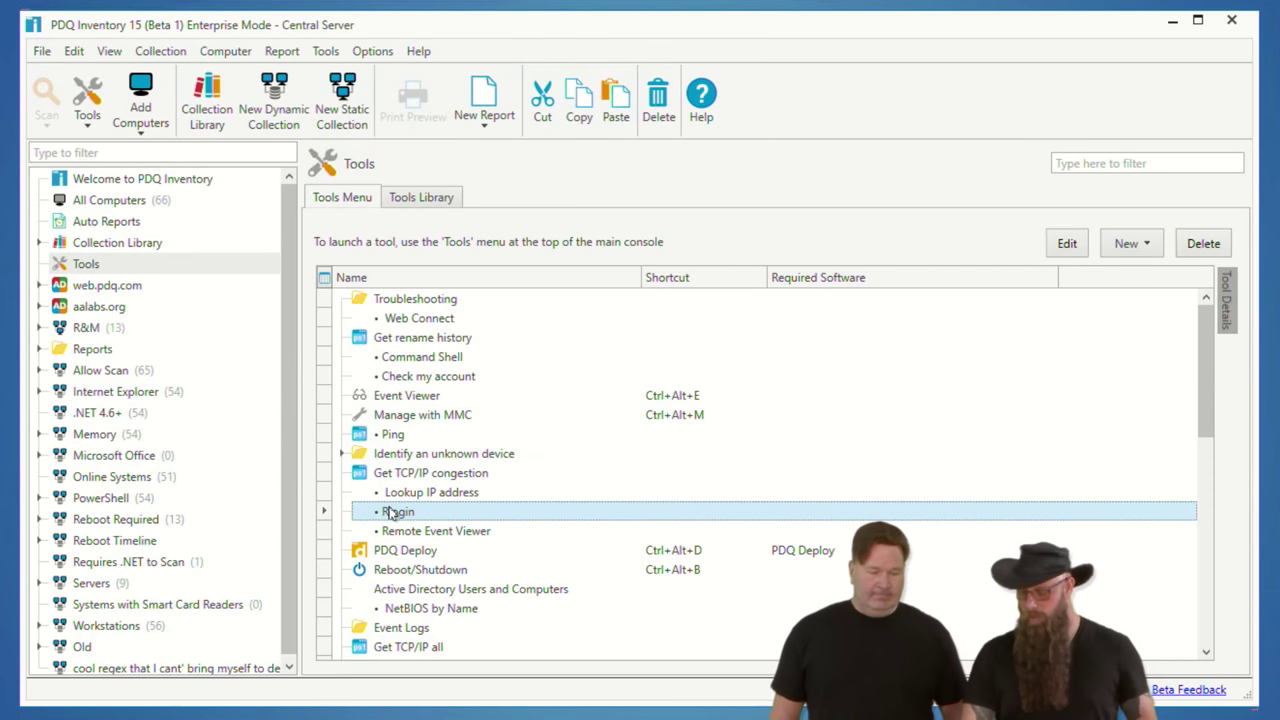
{"action": "key", "text": "Delete"}
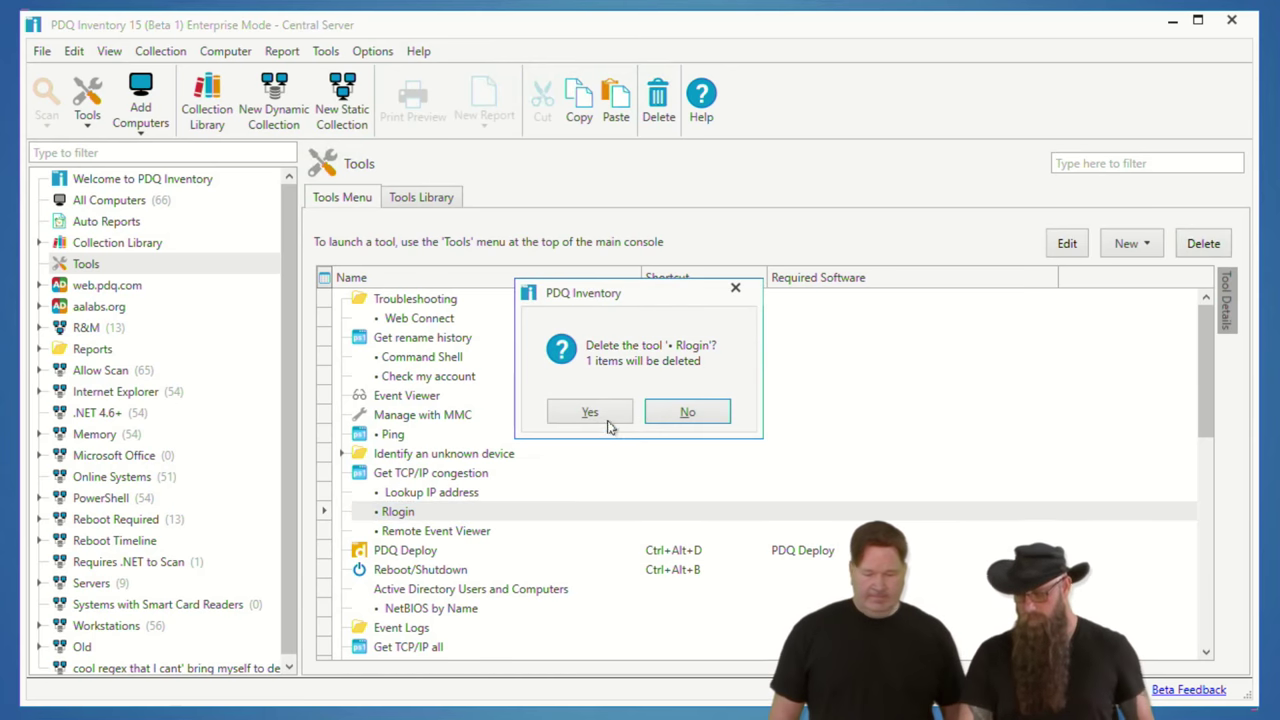
{"action": "left_click", "coordinate": [590, 411]}
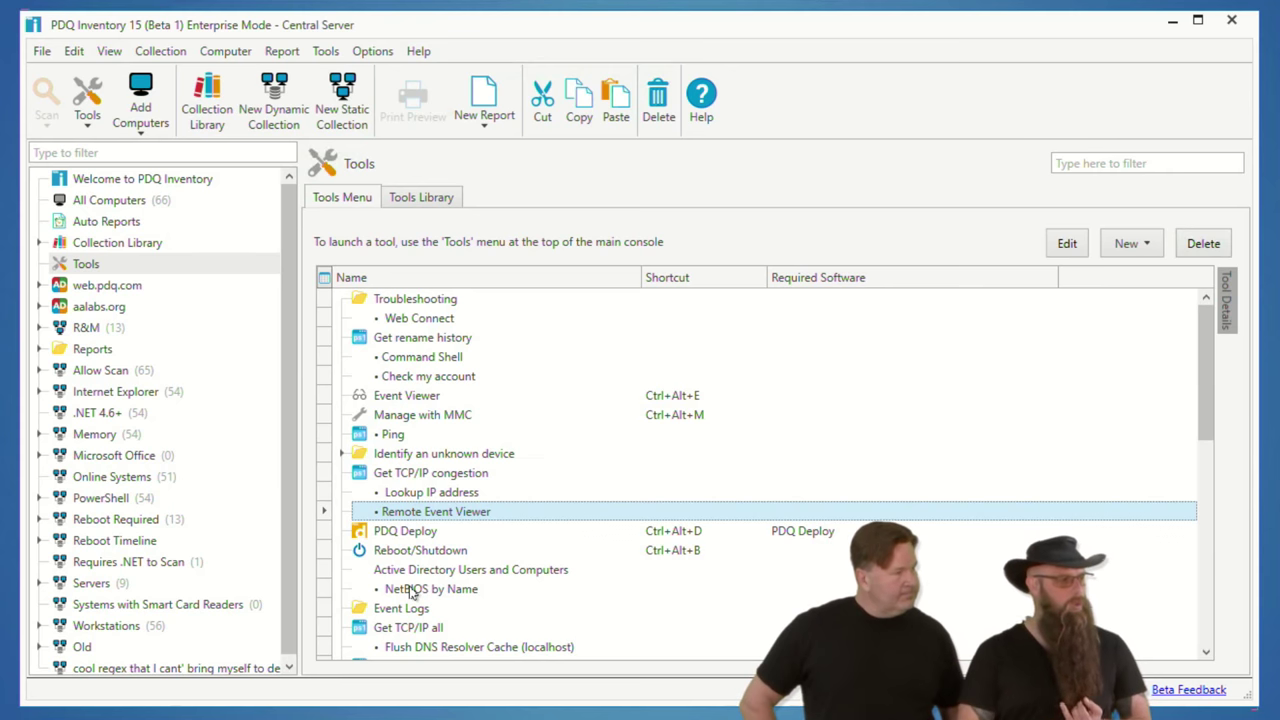
Step: Export Remote Event Viewer to Documents as 'Tools • Remote Event Viewer.xml'
{"action": "right_click", "coordinate": [413, 518]}
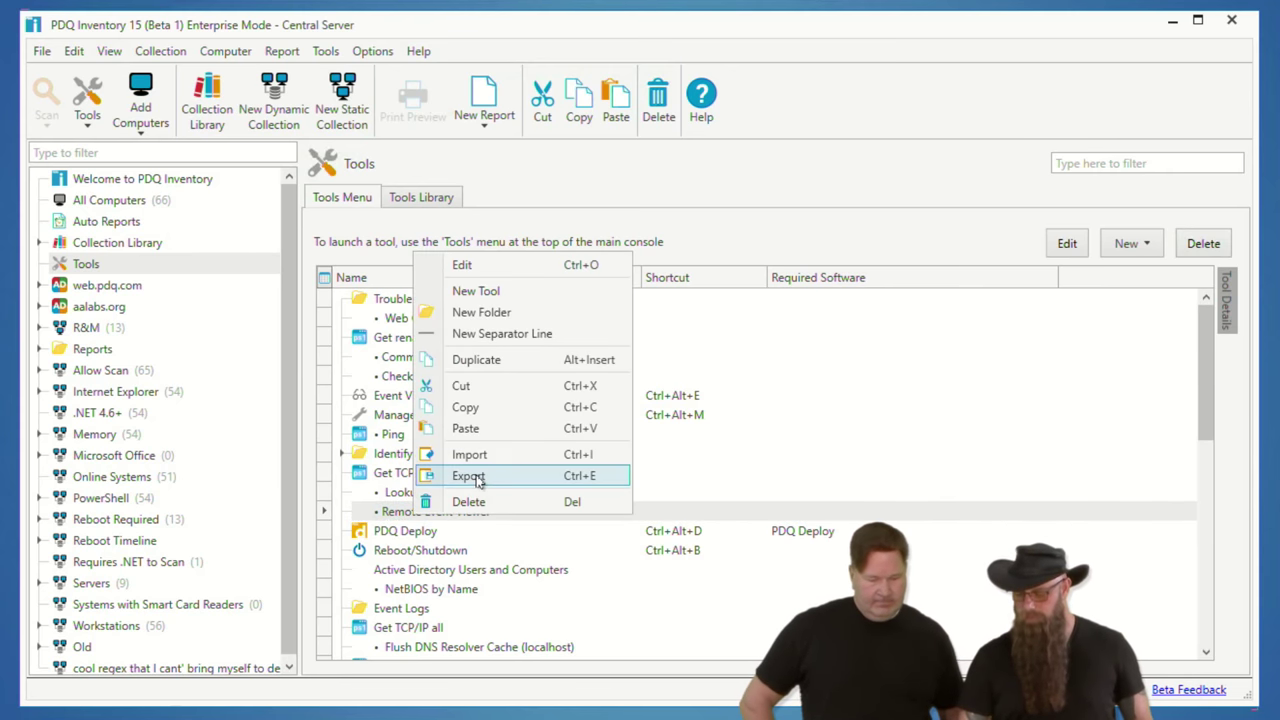
{"action": "left_click", "coordinate": [476, 478]}
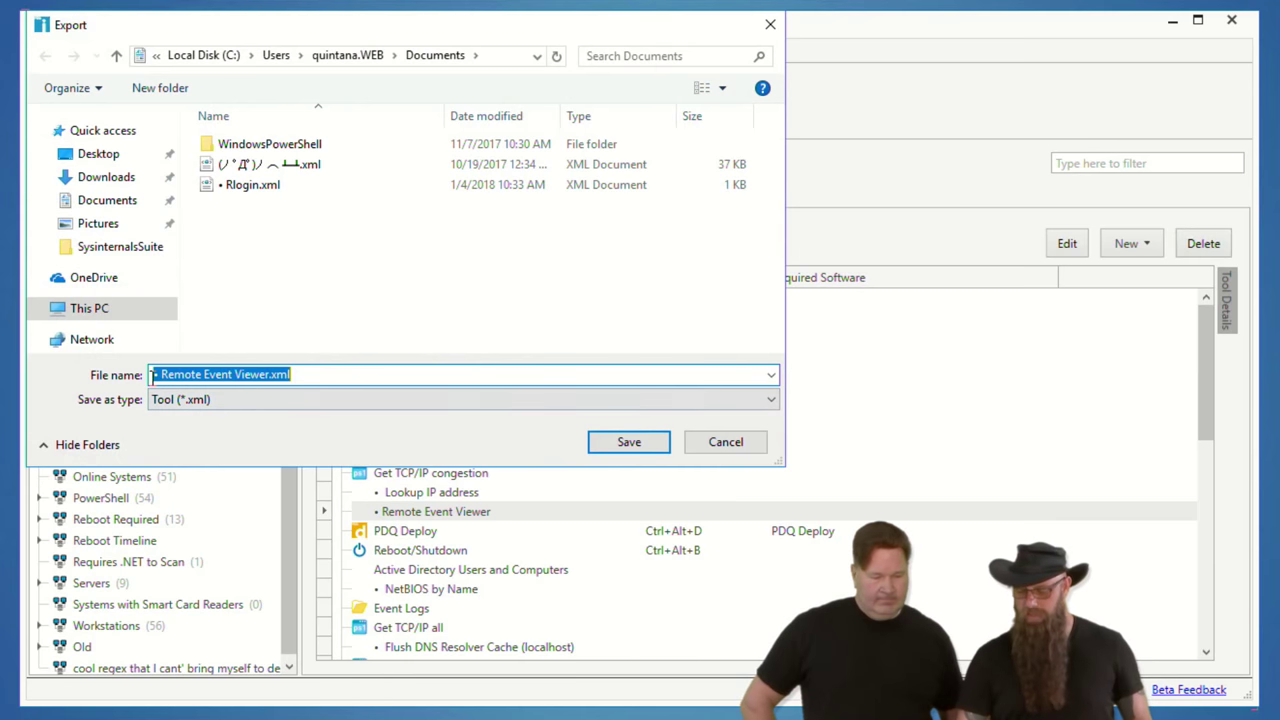
{"action": "left_click", "coordinate": [155, 377]}
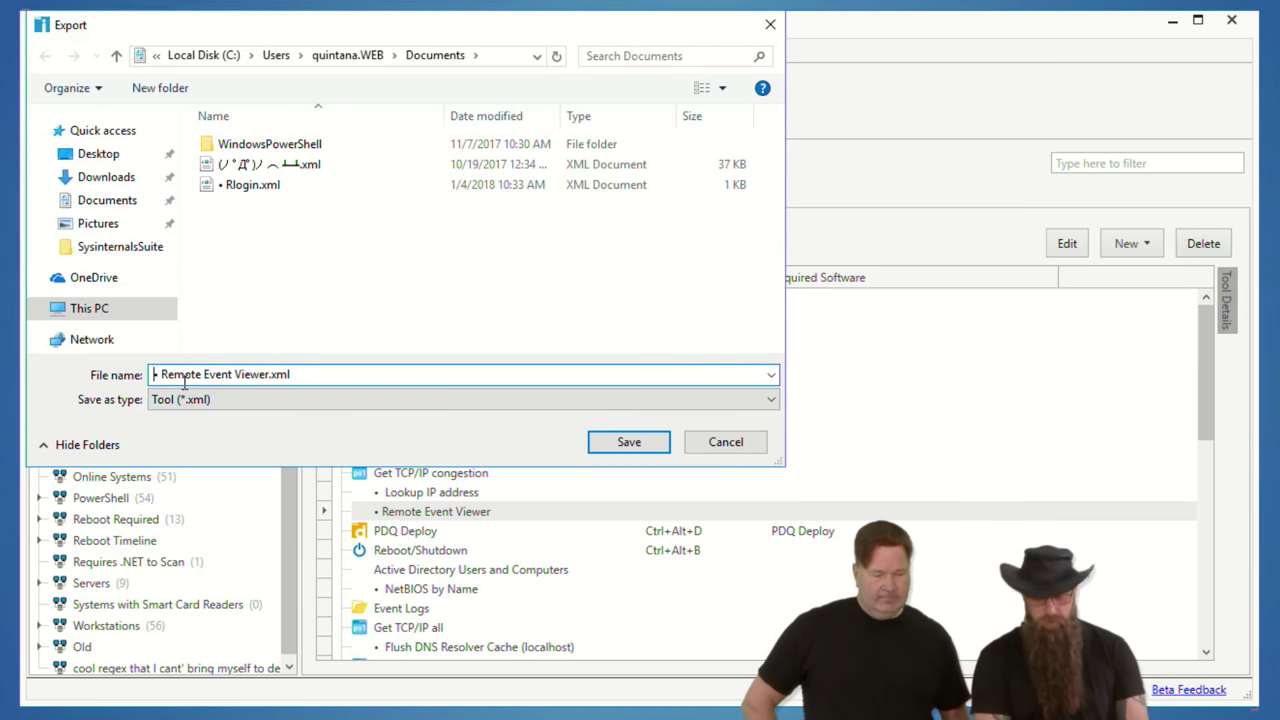
{"action": "type", "text": "Tools"}
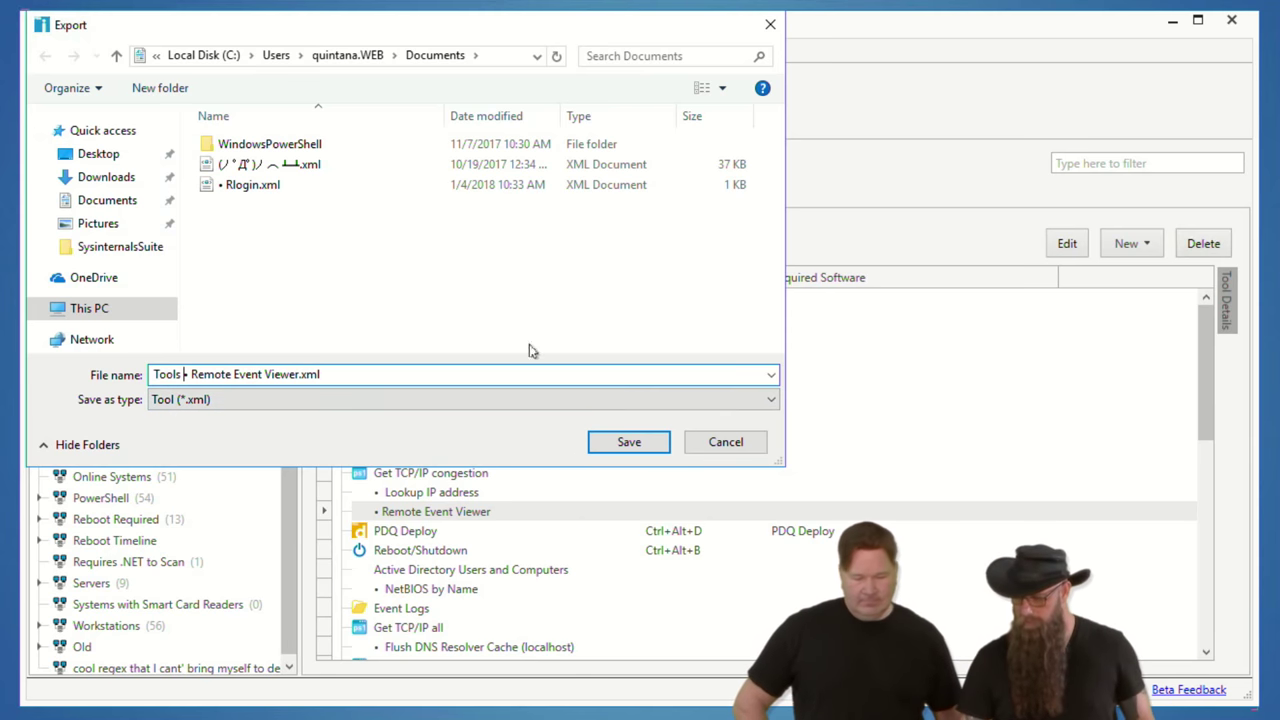
{"action": "left_click", "coordinate": [627, 445]}
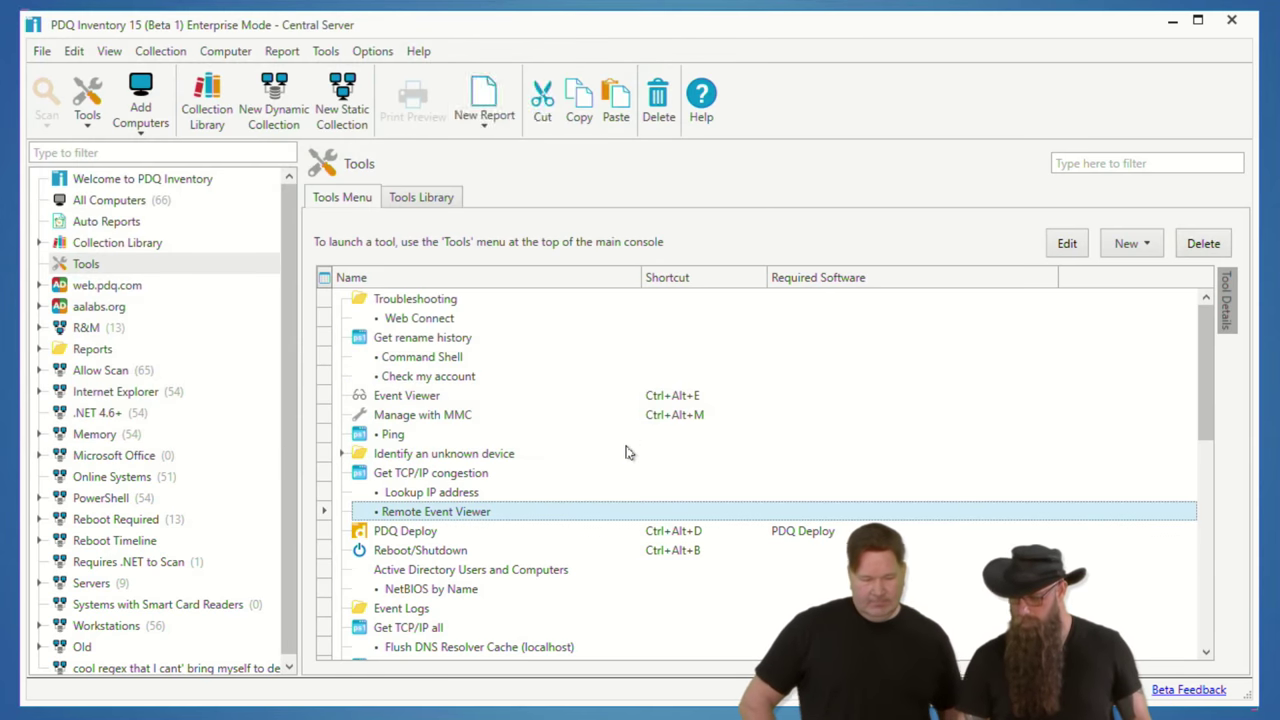
Step: Delete Remote Event Viewer from the tools menu and begin an import with Ctrl+I
{"action": "key", "text": "Delete"}
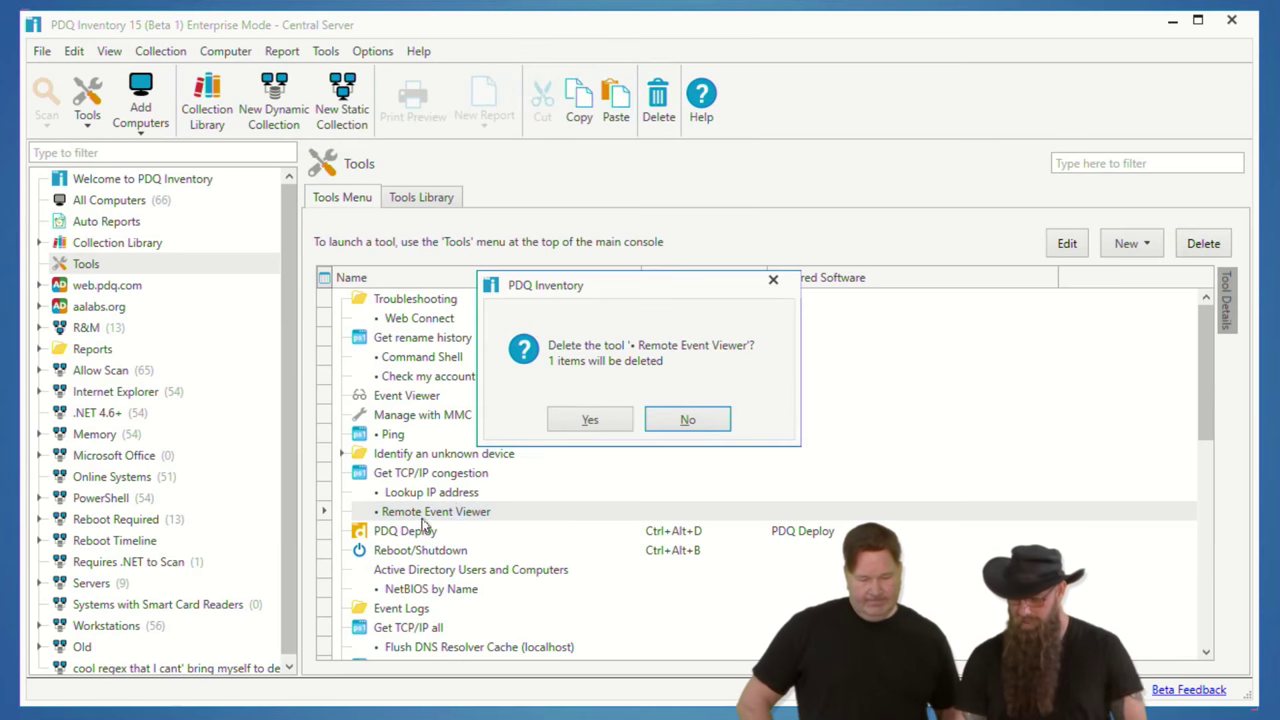
{"action": "left_click", "coordinate": [585, 420]}
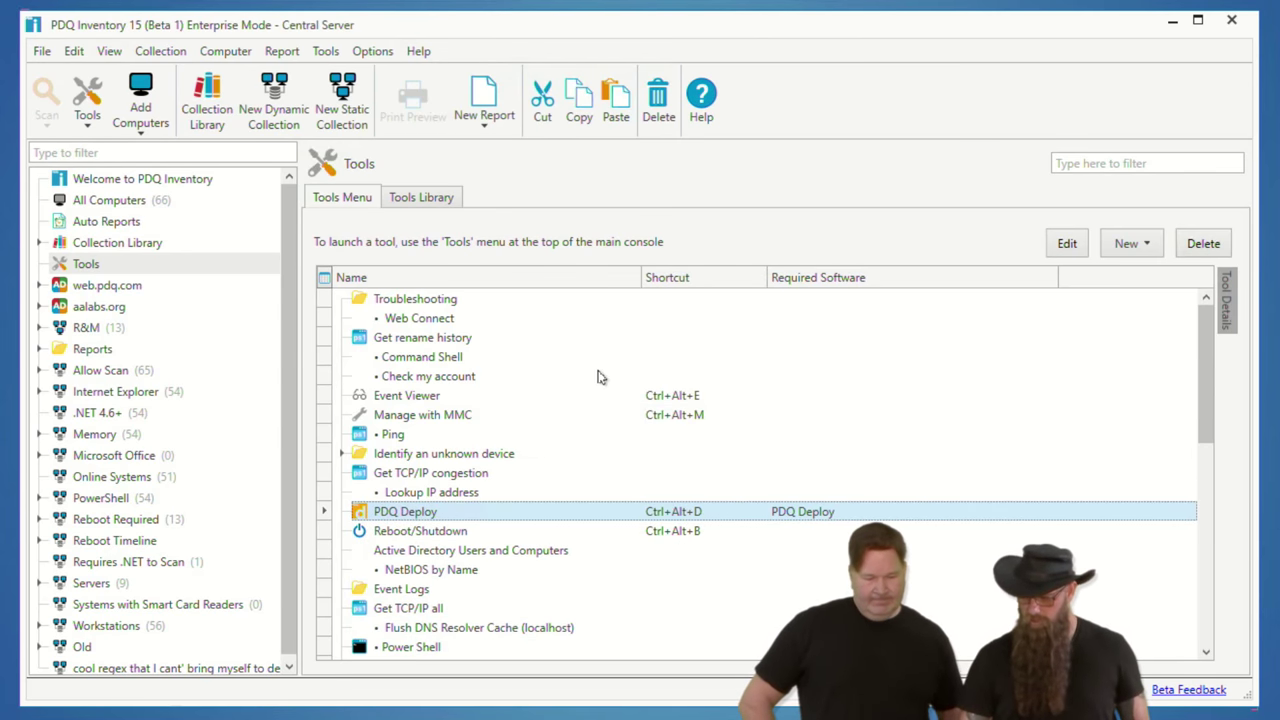
{"action": "key", "text": "ctrl+i"}
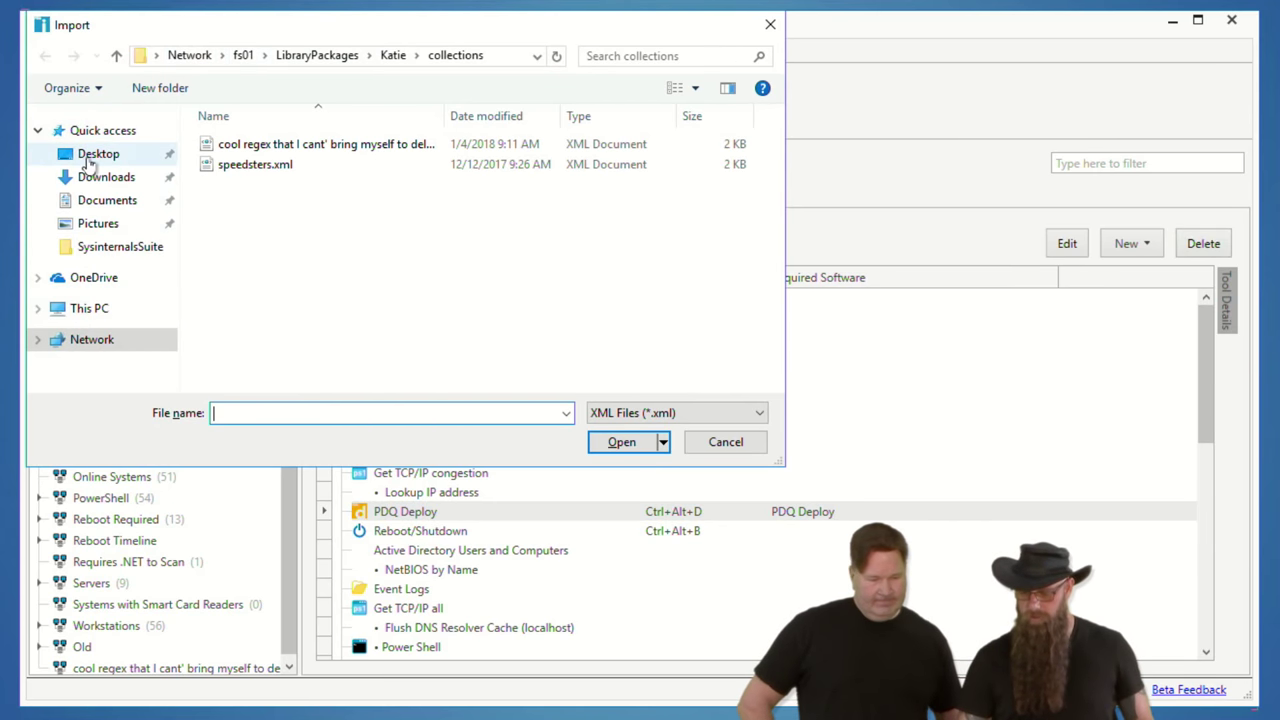
Step: Import the 'Tools - Remote Event Viewer' XML file from Documents into the tools menu
{"action": "left_click", "coordinate": [105, 200]}
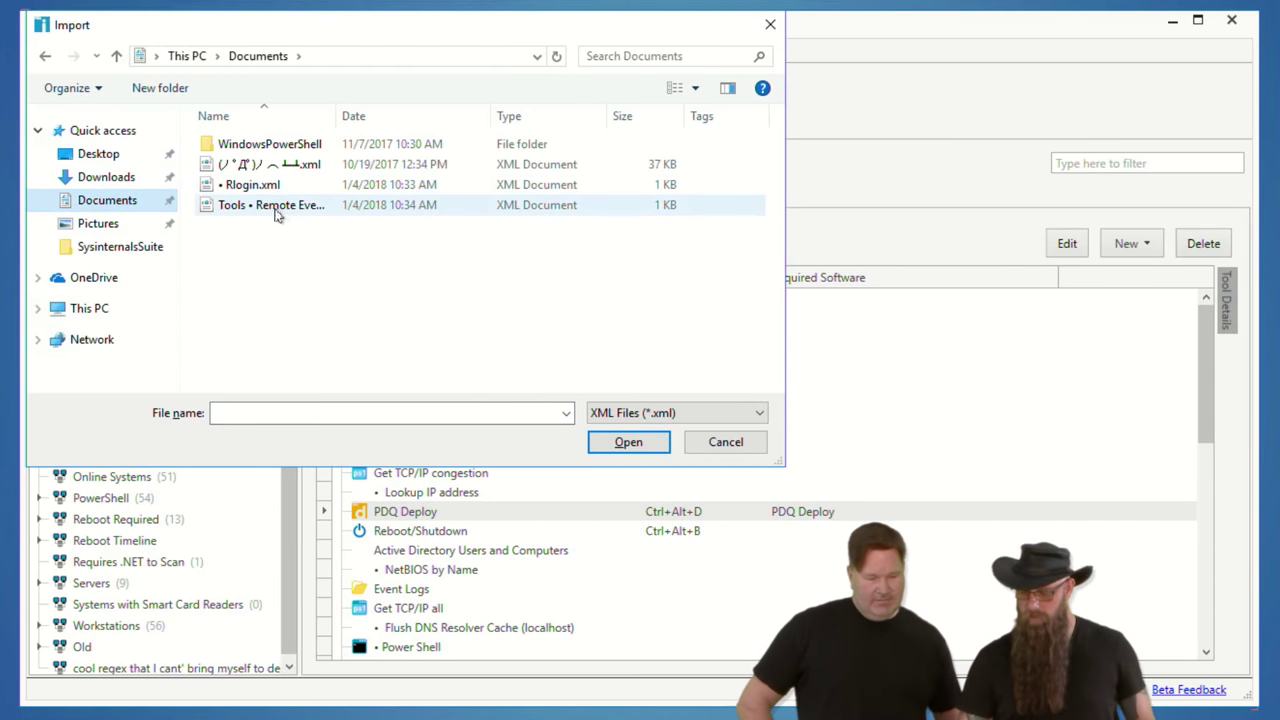
{"action": "double_click", "coordinate": [253, 206]}
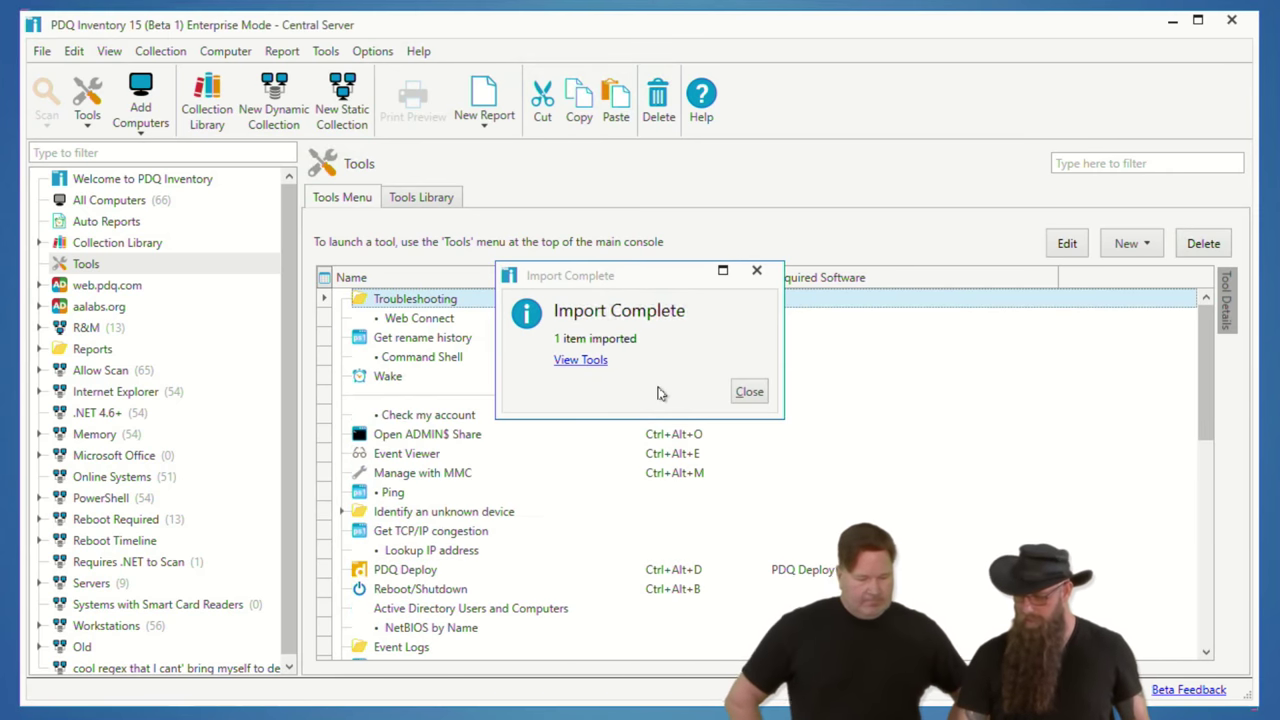
{"action": "left_click", "coordinate": [750, 392]}
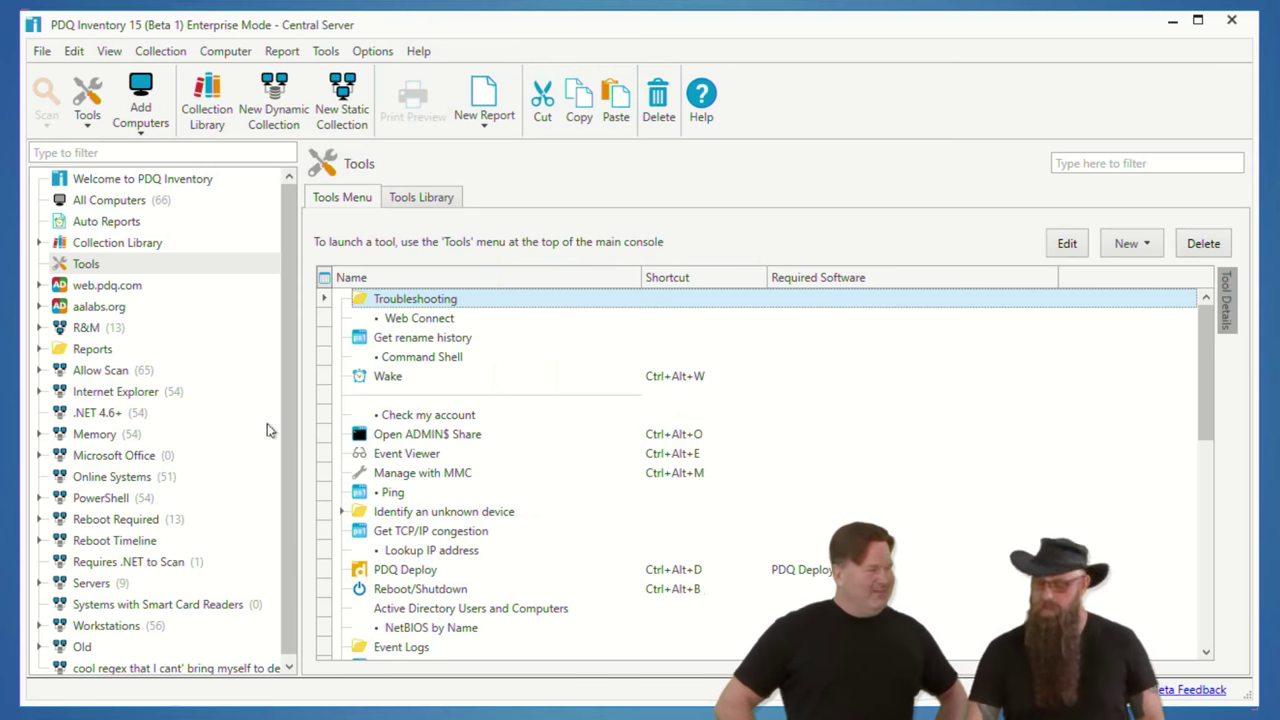
{"action": "scroll", "coordinate": [560, 510], "scroll_direction": "down", "scroll_amount": 10}
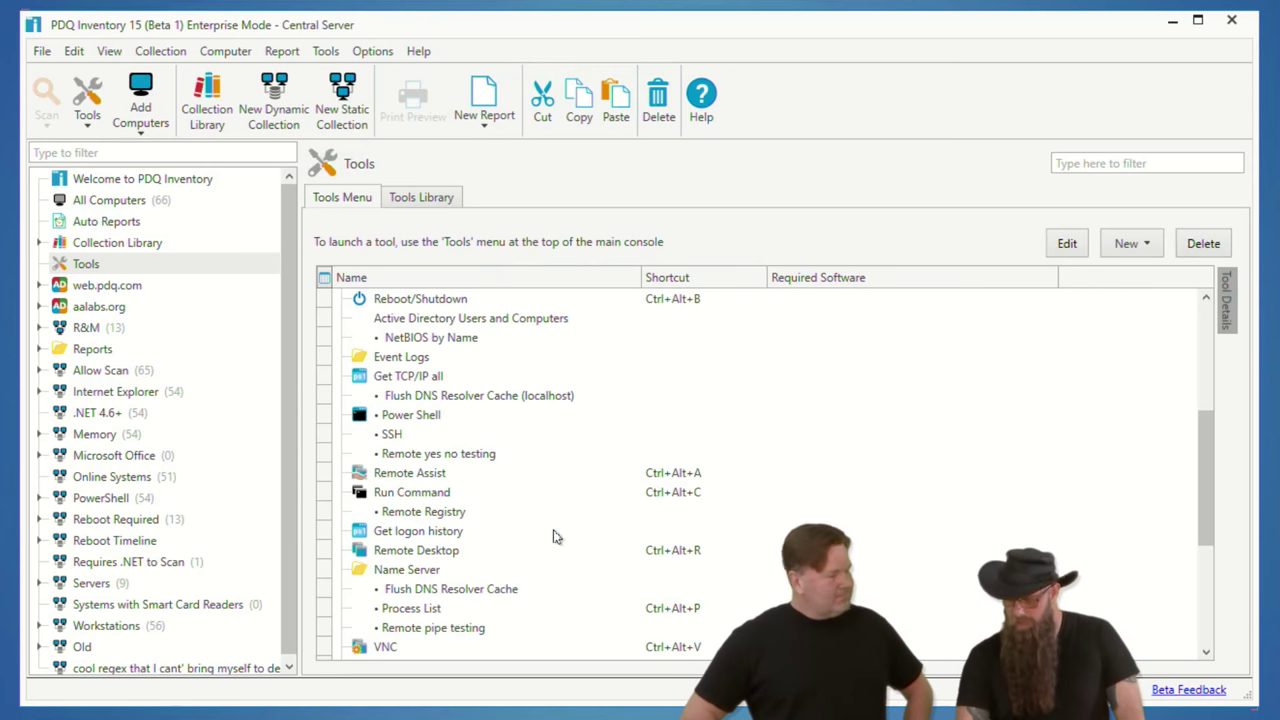
{"action": "scroll", "coordinate": [565, 535], "scroll_direction": "up", "scroll_amount": 10}
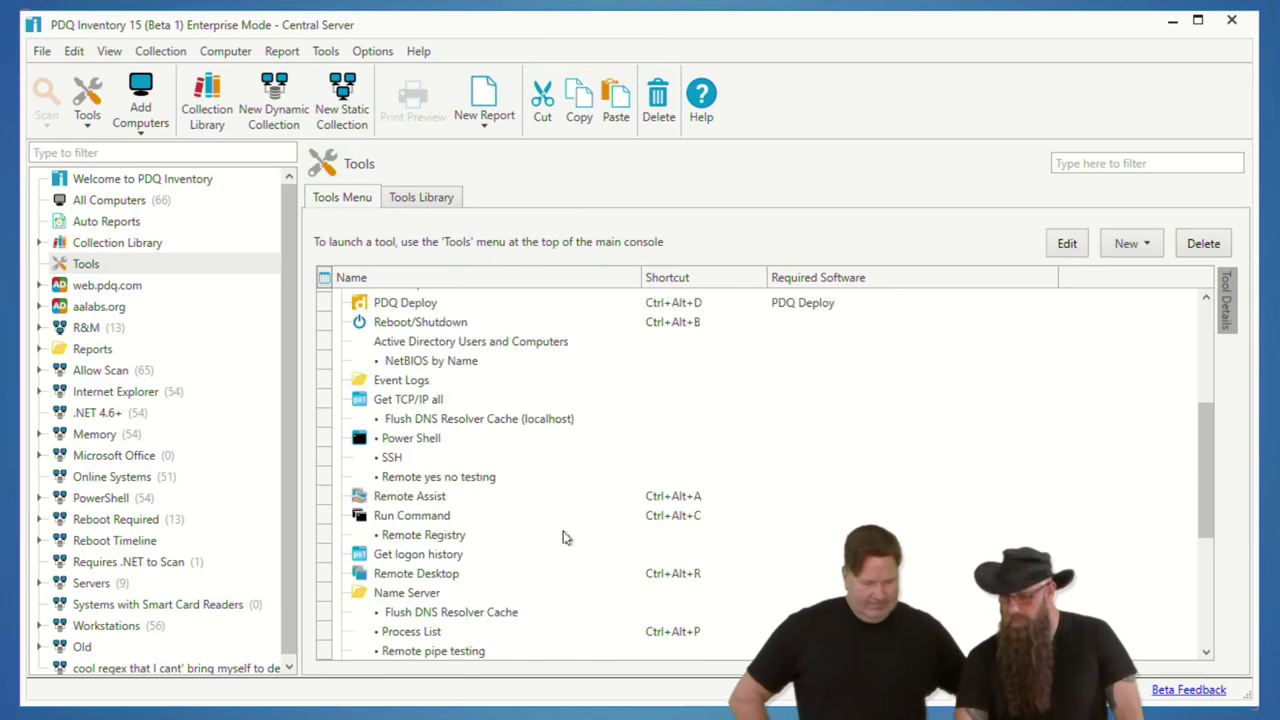
Step: Create a new folder named Keep in the tools menu
{"action": "left_click", "coordinate": [1138, 246]}
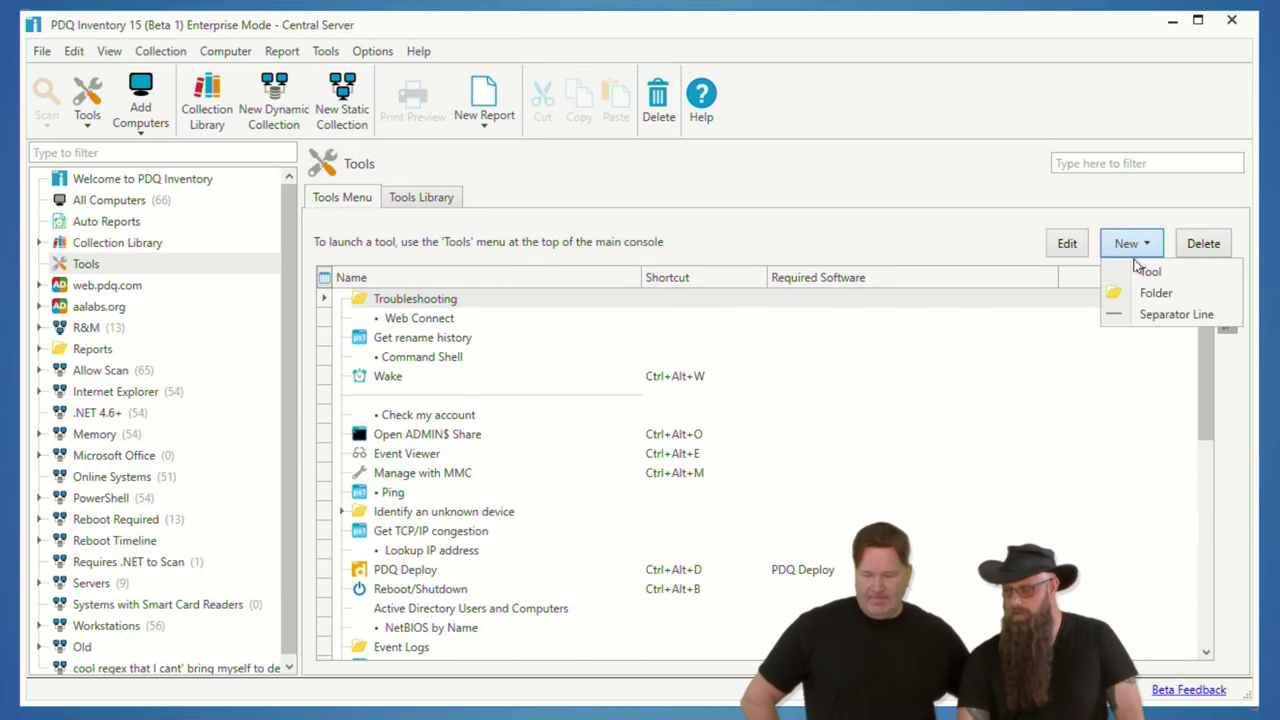
{"action": "left_click", "coordinate": [1117, 289]}
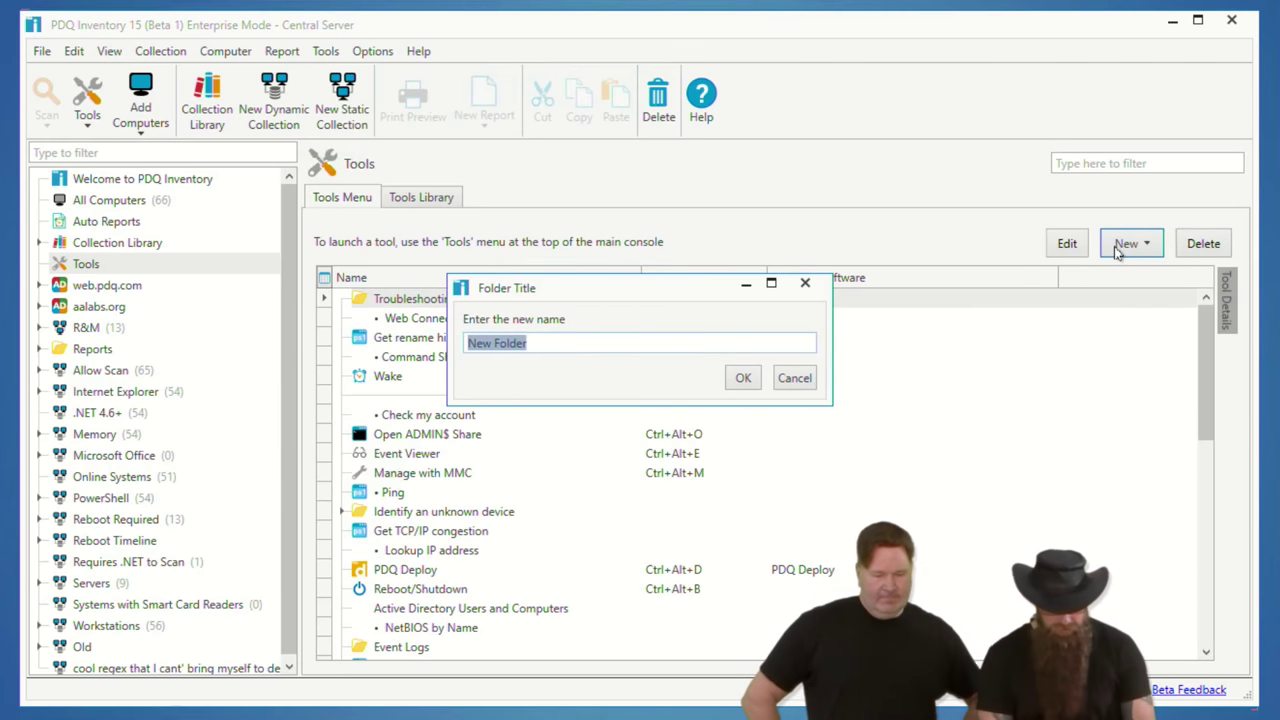
{"action": "type", "text": "Keep"}
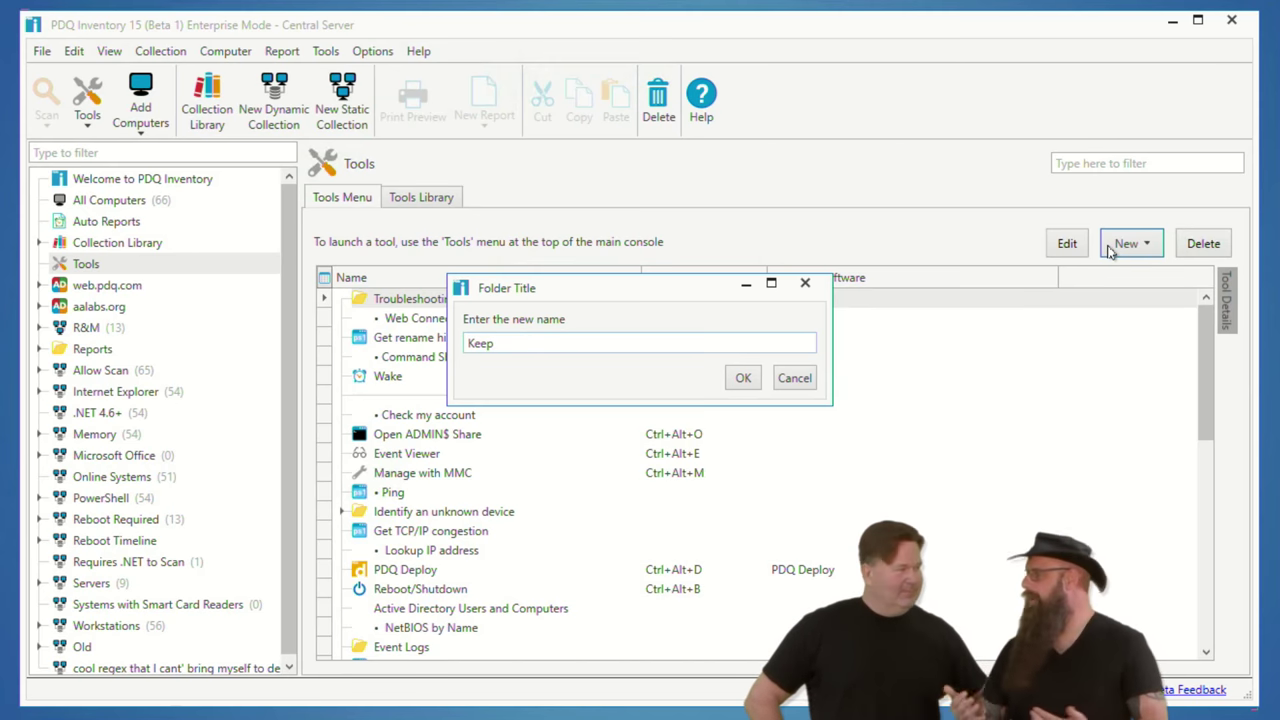
{"action": "left_click", "coordinate": [743, 379]}
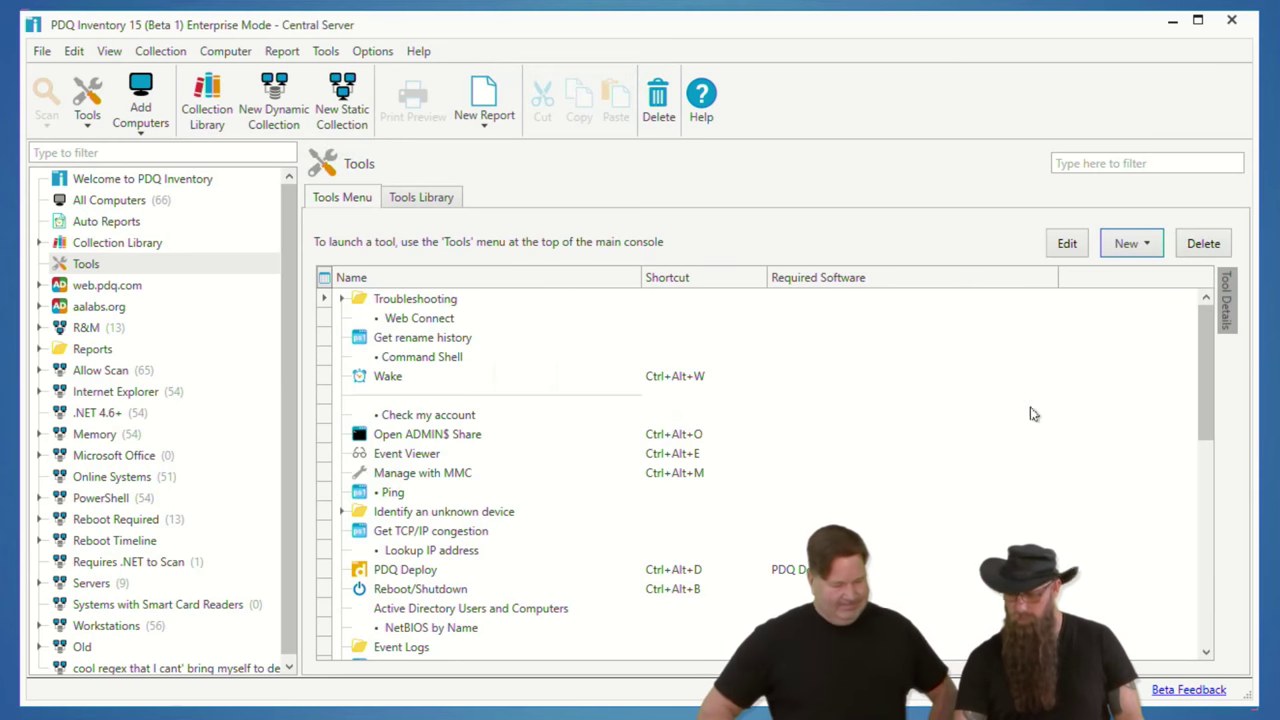
Step: Move the Keep folder out of Troubleshooting to sit below Web Connect
{"action": "left_click_drag", "start_coordinate": [1203, 333], "coordinate": [1177, 582]}
{"action": "scroll", "coordinate": [1181, 560], "scroll_direction": "up", "scroll_amount": 4}
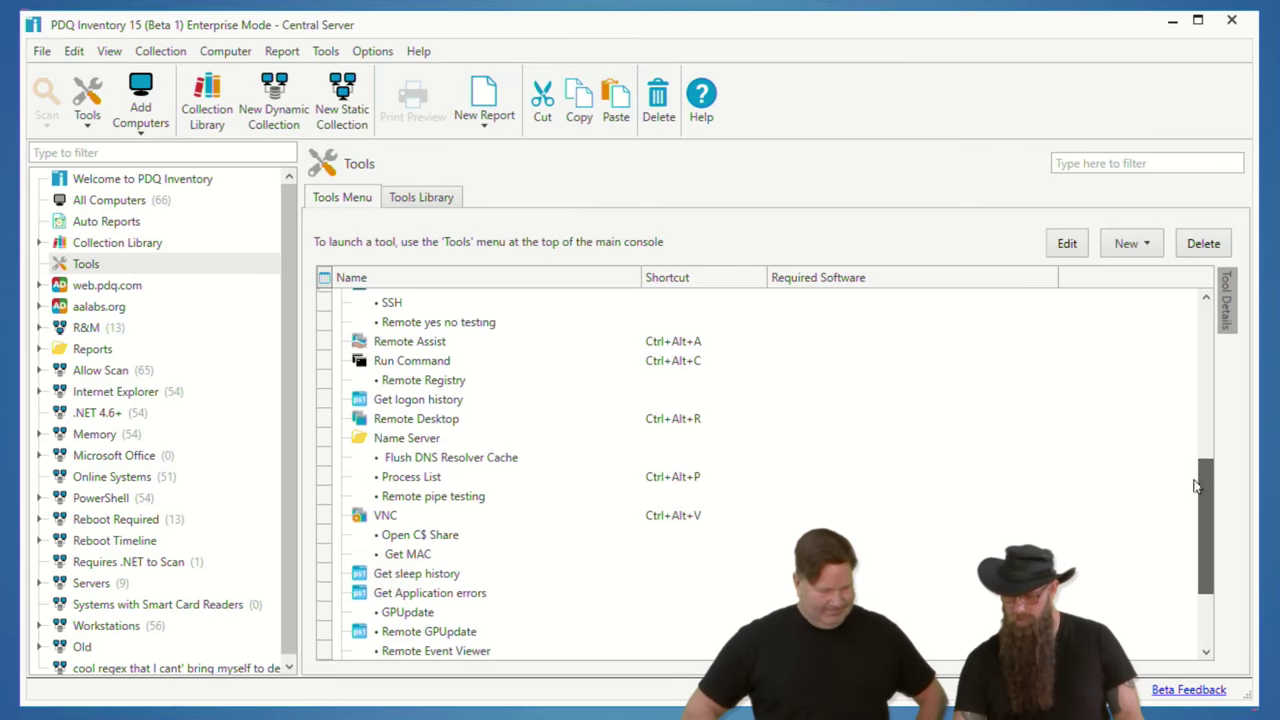
{"action": "scroll", "coordinate": [1176, 559], "scroll_direction": "down", "scroll_amount": 3}
{"action": "scroll", "coordinate": [1176, 559], "scroll_direction": "down", "scroll_amount": 2}
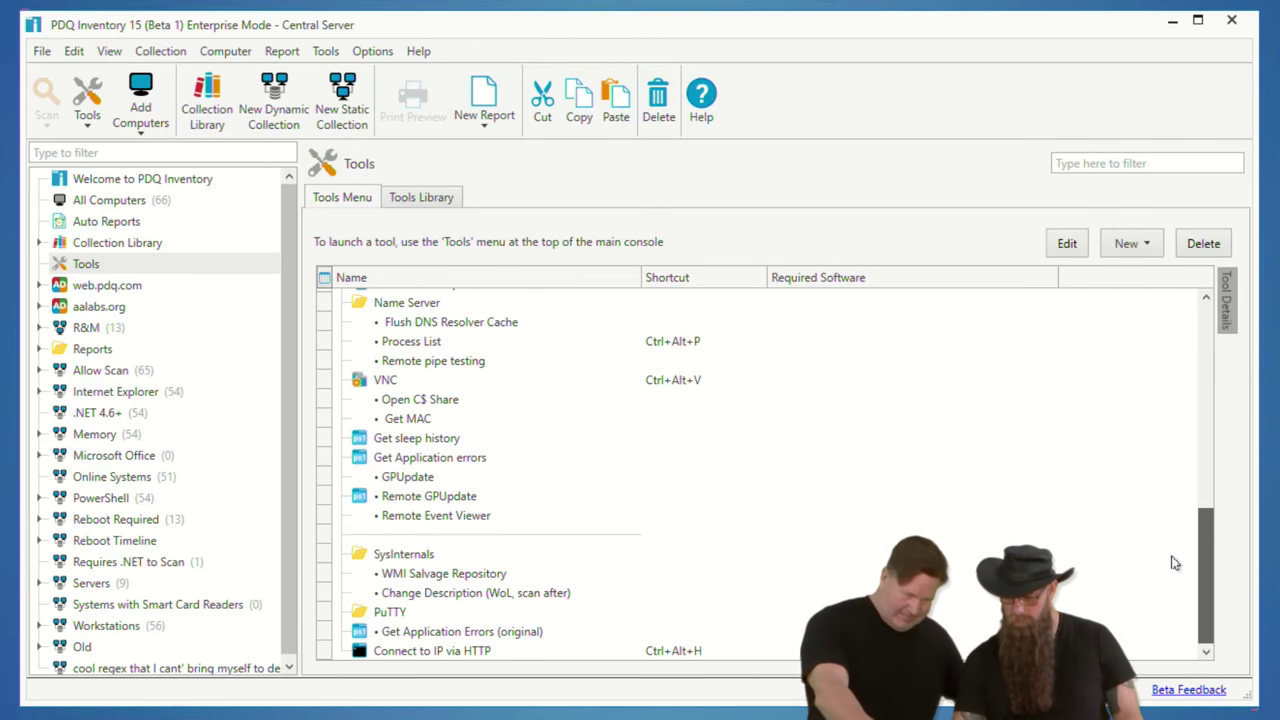
{"action": "scroll", "coordinate": [1178, 540], "scroll_direction": "up", "scroll_amount": 8}
{"action": "scroll", "coordinate": [1186, 350], "scroll_direction": "up", "scroll_amount": 4}
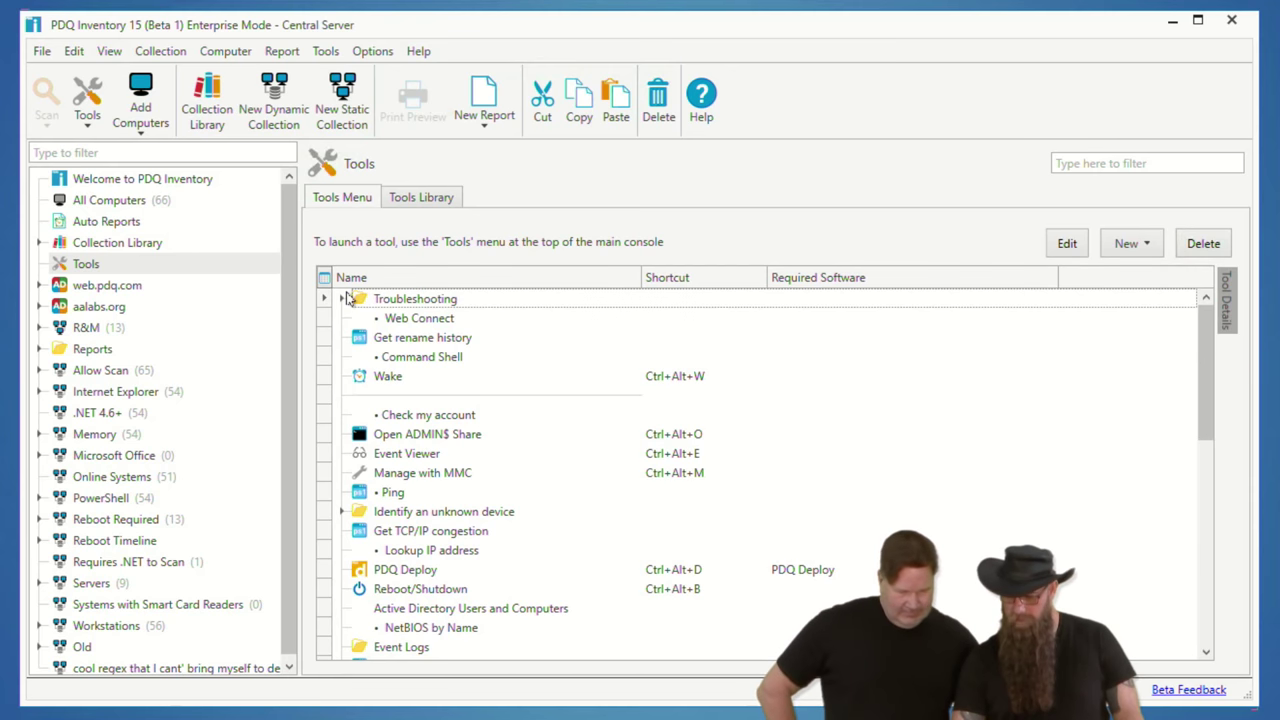
{"action": "left_click", "coordinate": [341, 299]}
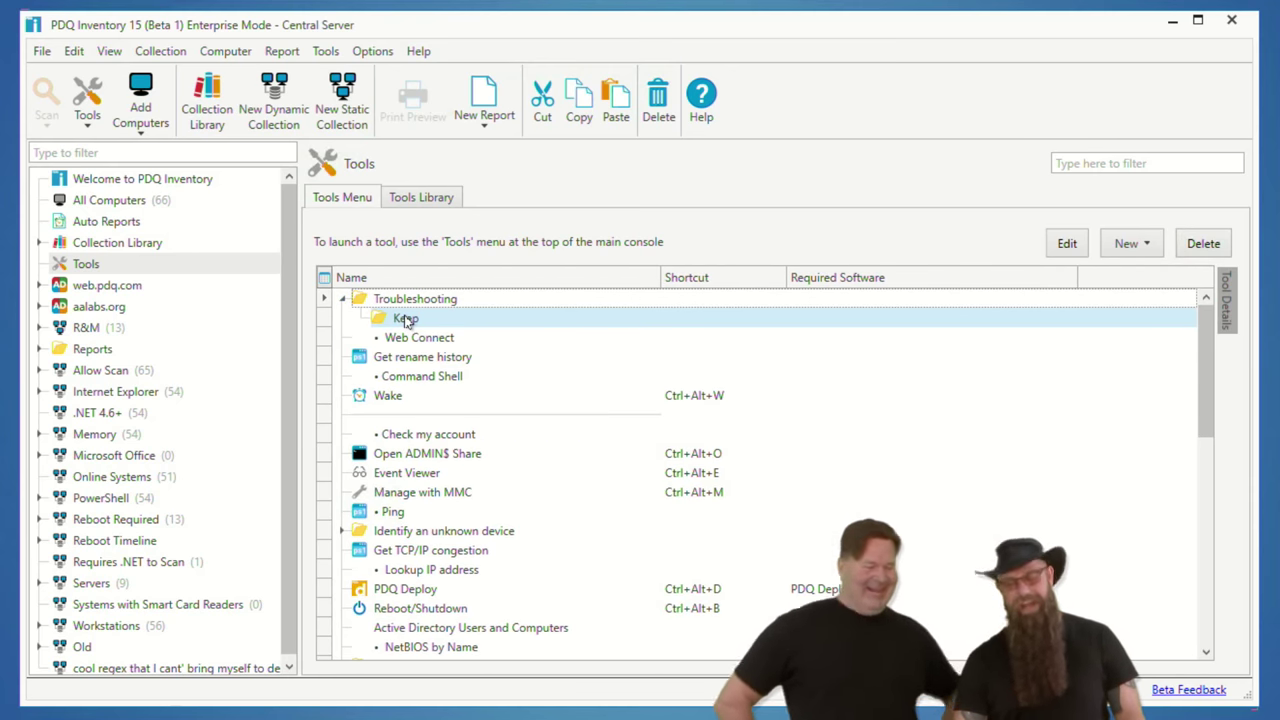
{"action": "left_click", "coordinate": [406, 320]}
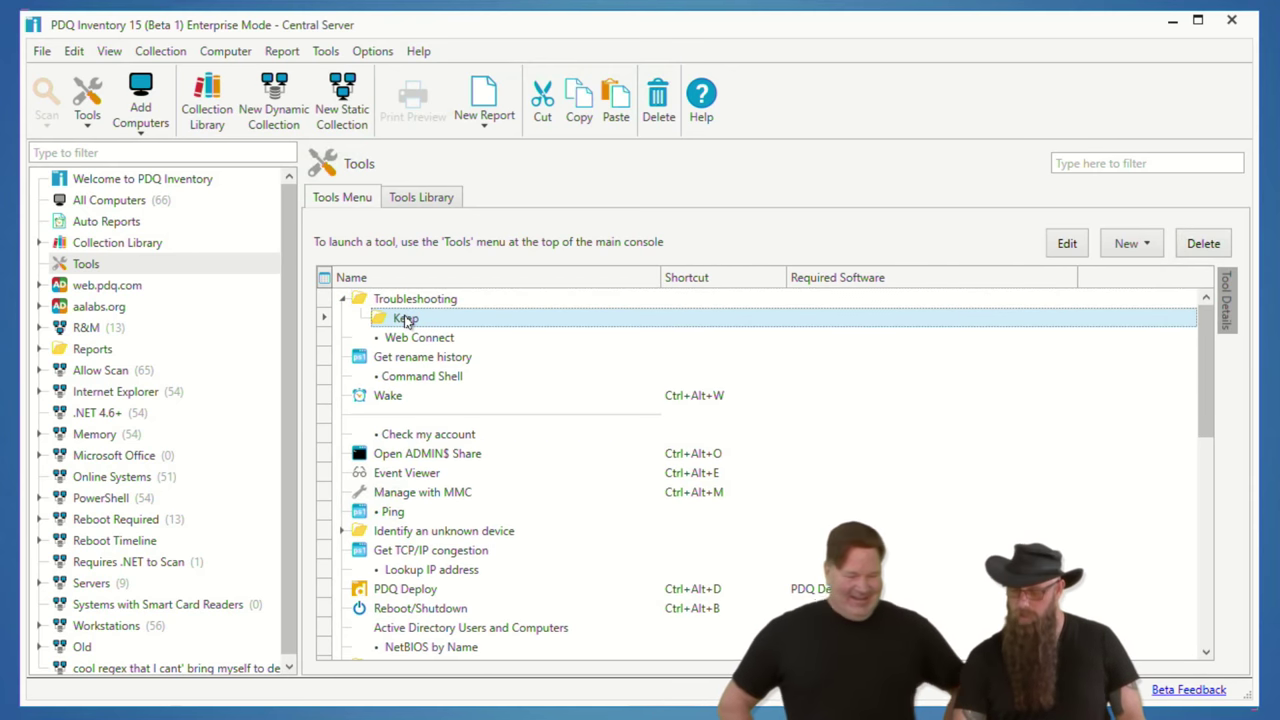
{"action": "left_click_drag", "start_coordinate": [406, 320], "coordinate": [402, 357]}
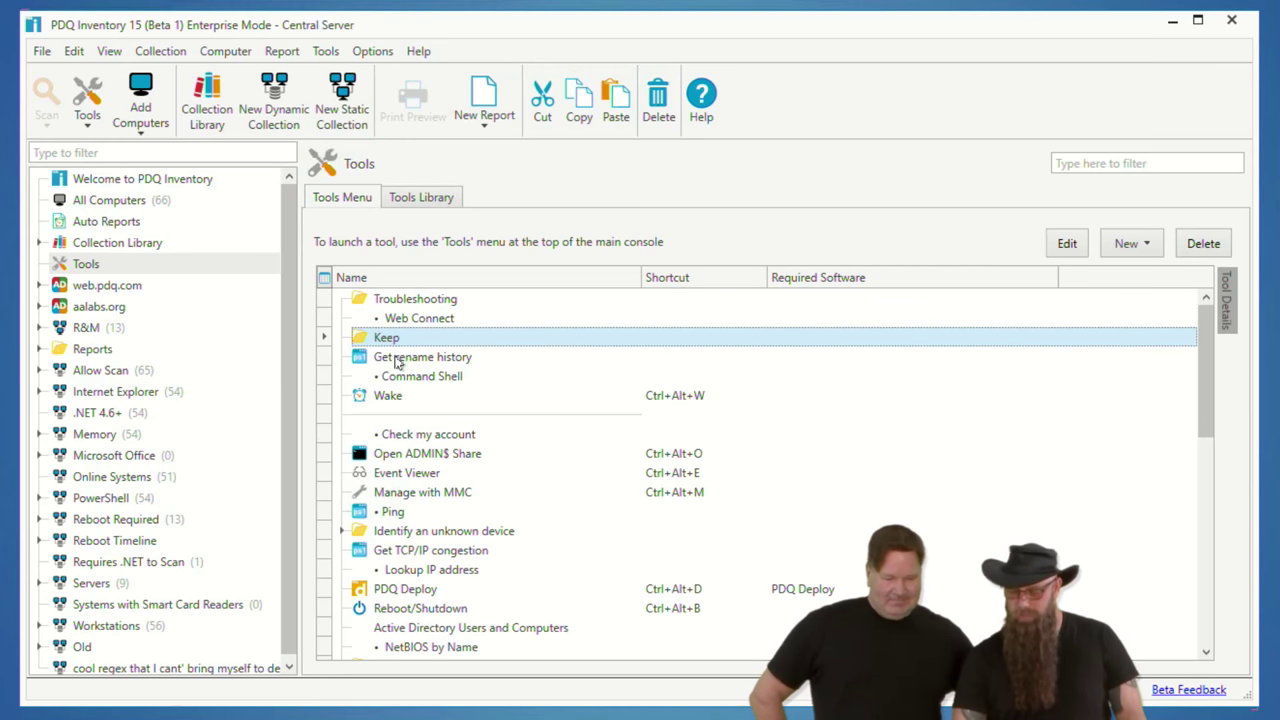
Step: Move Get rename history, Command Shell, Check my account and Ping into the Keep folder
{"action": "left_click", "coordinate": [402, 362]}
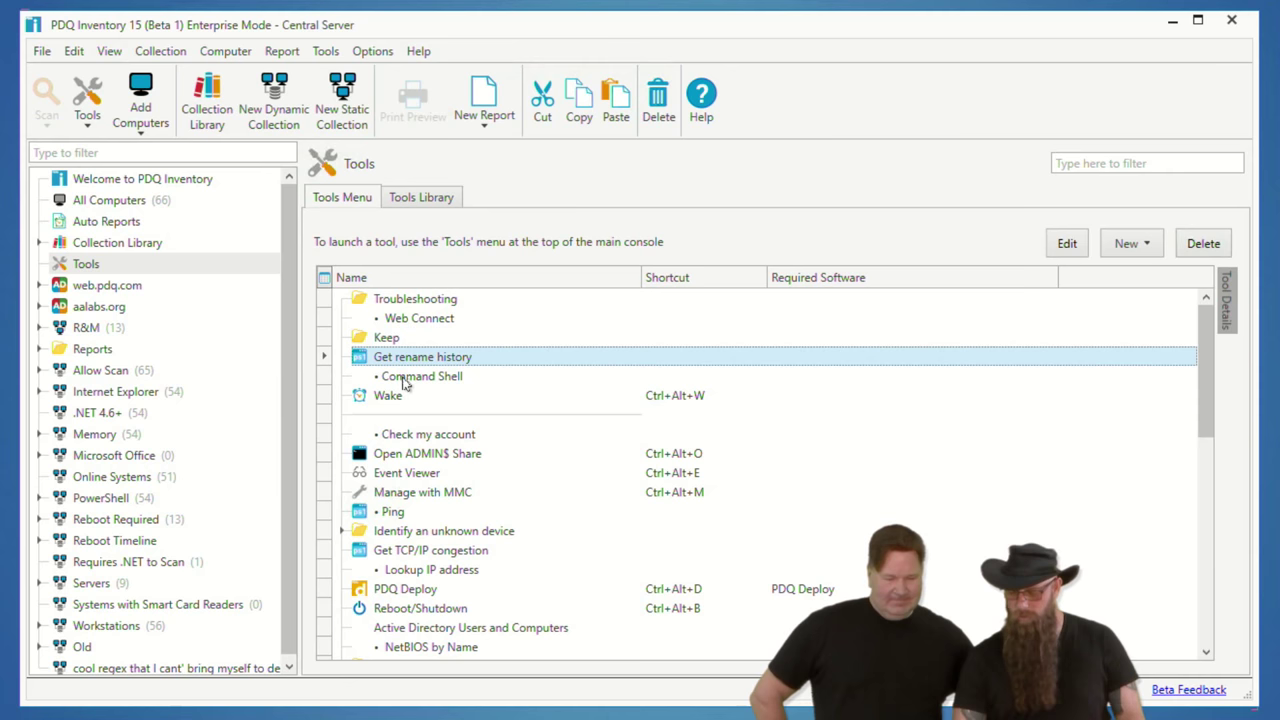
{"action": "left_click", "coordinate": [400, 378], "text": "ctrl"}
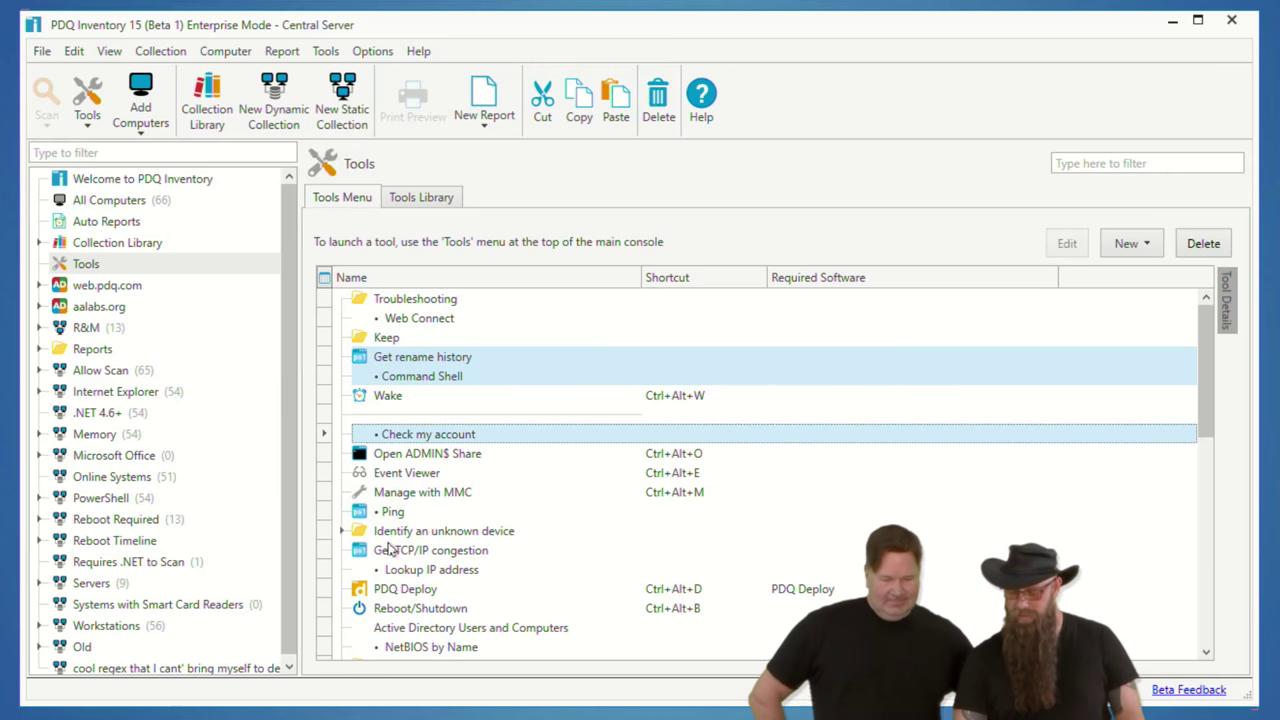
{"action": "left_click", "coordinate": [395, 511]}
{"action": "mouse_move", "coordinate": [418, 358]}
{"action": "left_mouse_down"}
{"action": "mouse_move", "coordinate": [383, 336]}
{"action": "mouse_move", "coordinate": [432, 338]}
{"action": "left_mouse_up"}
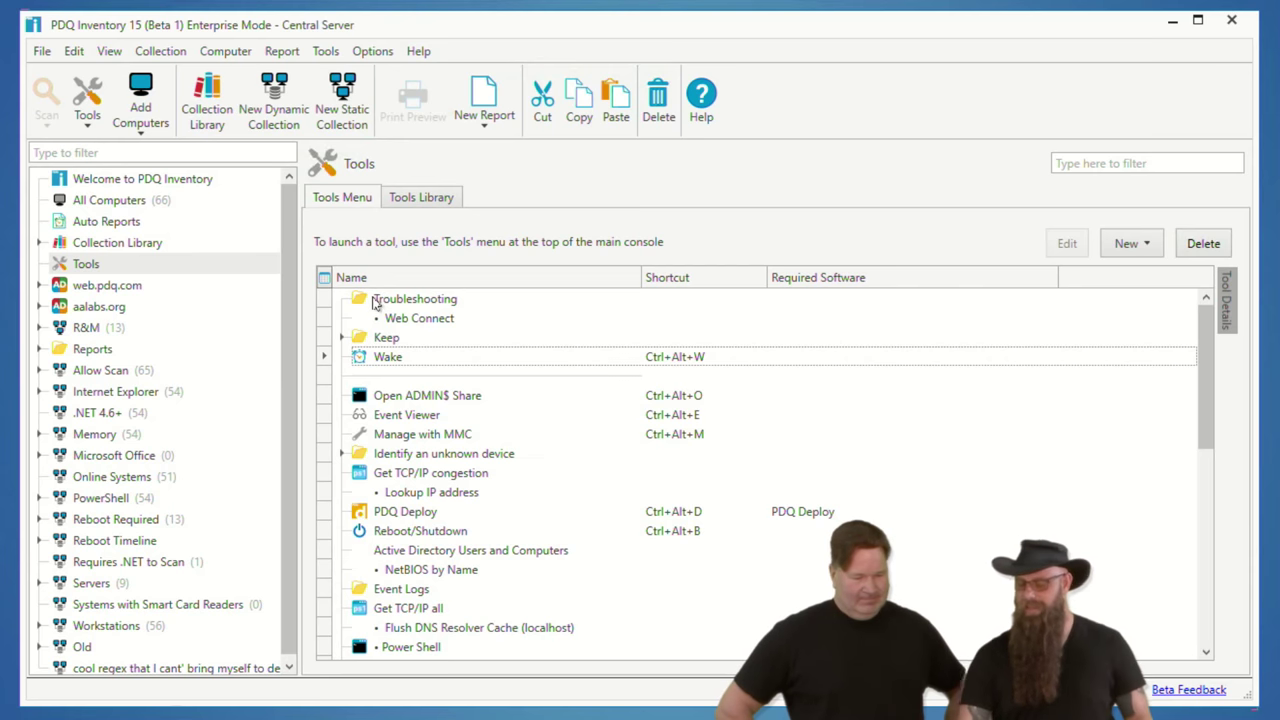
Step: With COUNCILOFRICKS selected in All Computers, check the Tools menu's Keep submenu contents
{"action": "key", "text": "alt+Left"}
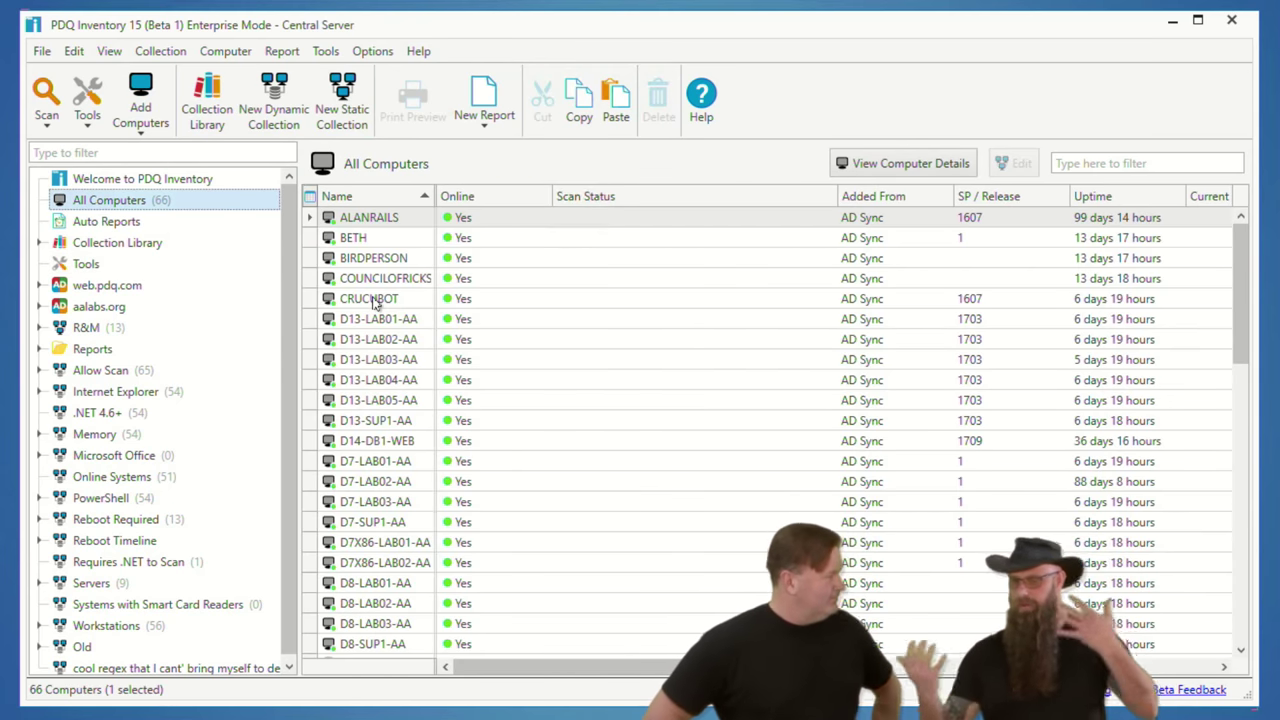
{"action": "left_click", "coordinate": [385, 280]}
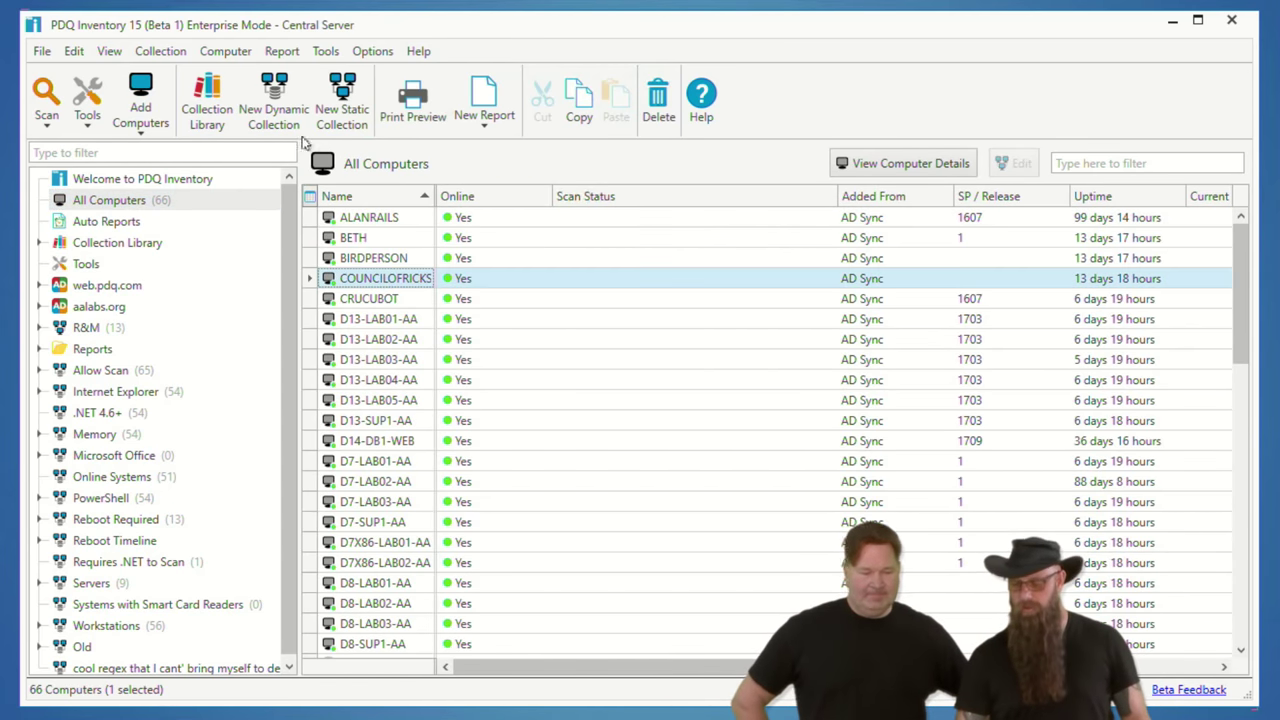
{"action": "left_click", "coordinate": [319, 51]}
{"action": "scroll", "coordinate": [350, 97], "scroll_direction": "up", "scroll_amount": 5}
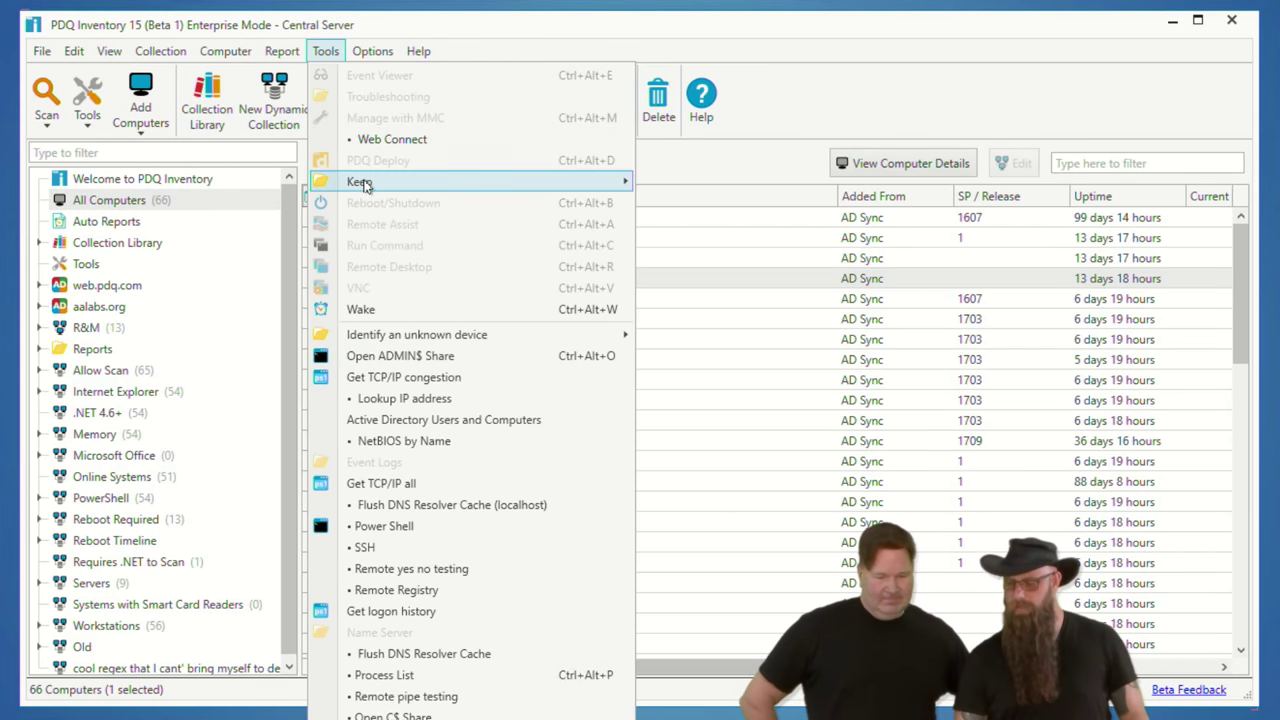
{"action": "left_click", "coordinate": [921, 108]}
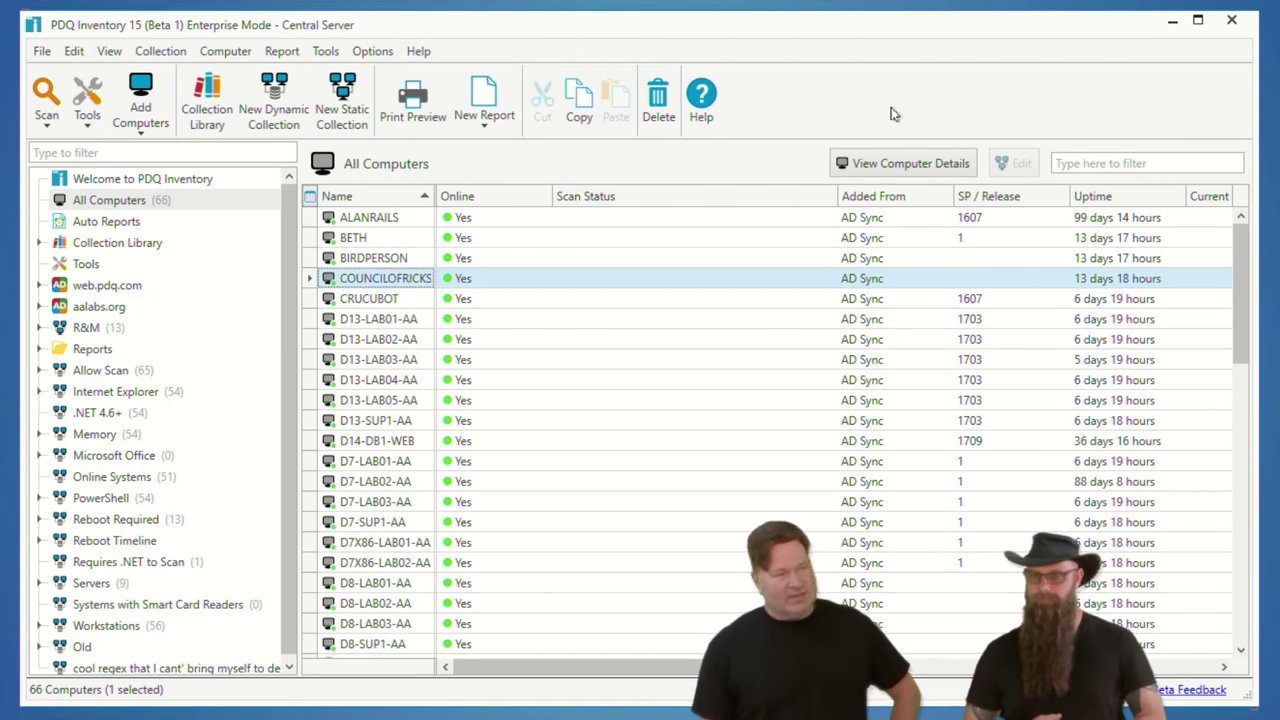
Step: Scroll through the reopened Tools menu, then return to the tools configuration page
{"action": "left_click", "coordinate": [330, 52]}
{"action": "left_click", "coordinate": [330, 52]}
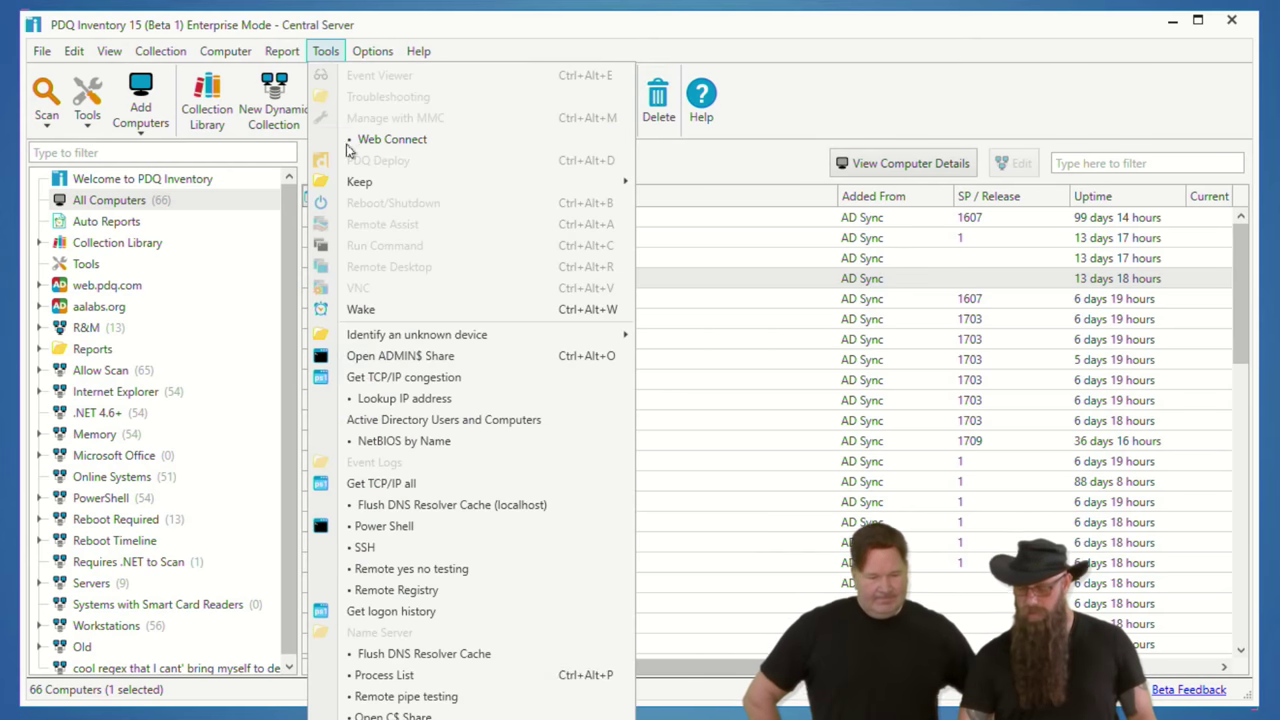
{"action": "scroll", "coordinate": [440, 686], "scroll_direction": "down", "scroll_amount": 4}
{"action": "scroll", "coordinate": [440, 686], "scroll_direction": "down", "scroll_amount": 1}
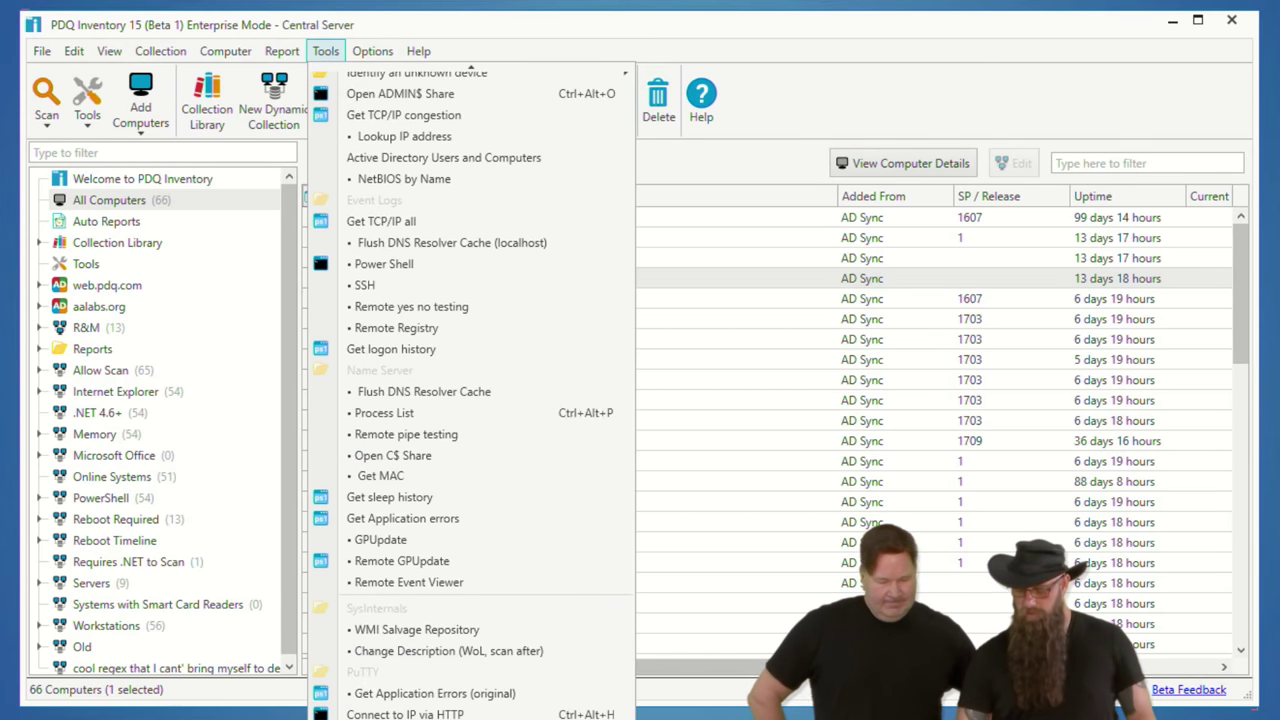
{"action": "left_click", "coordinate": [84, 265]}
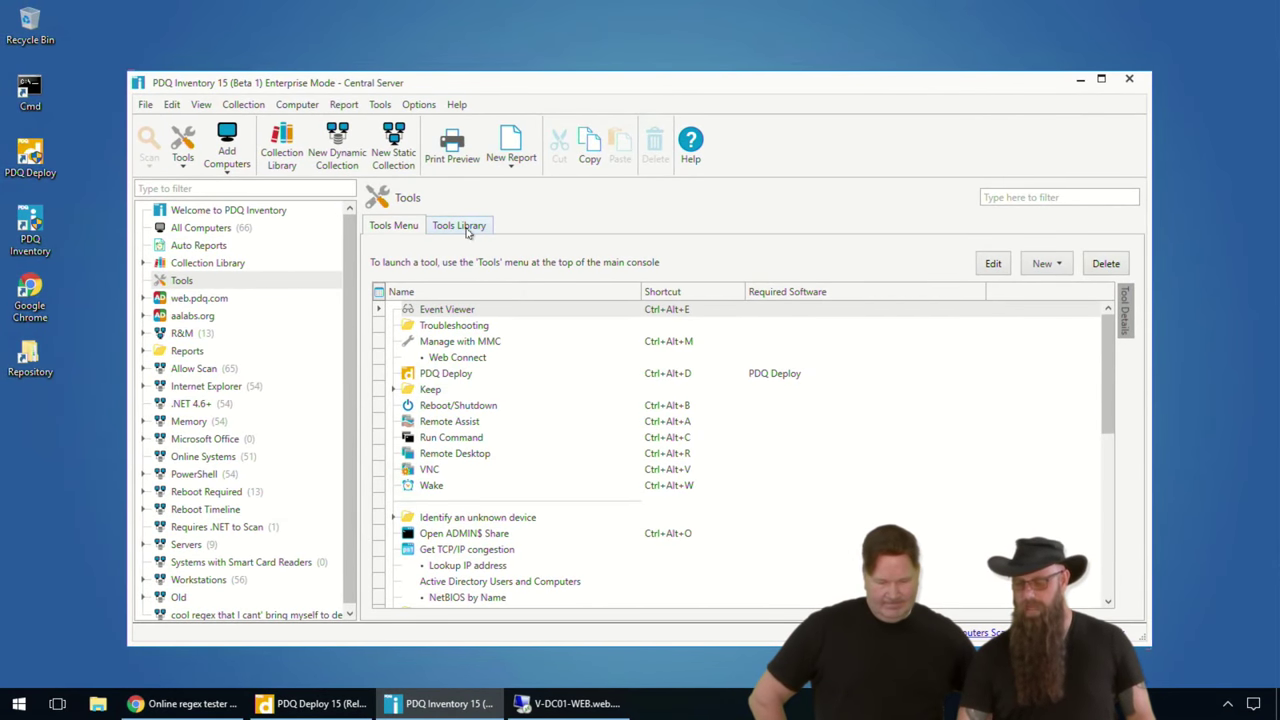
Step: Browse the Tools Library, then show the Tool, Folder and Separator Line choices from the Tools Menu list
{"action": "left_click", "coordinate": [459, 226]}
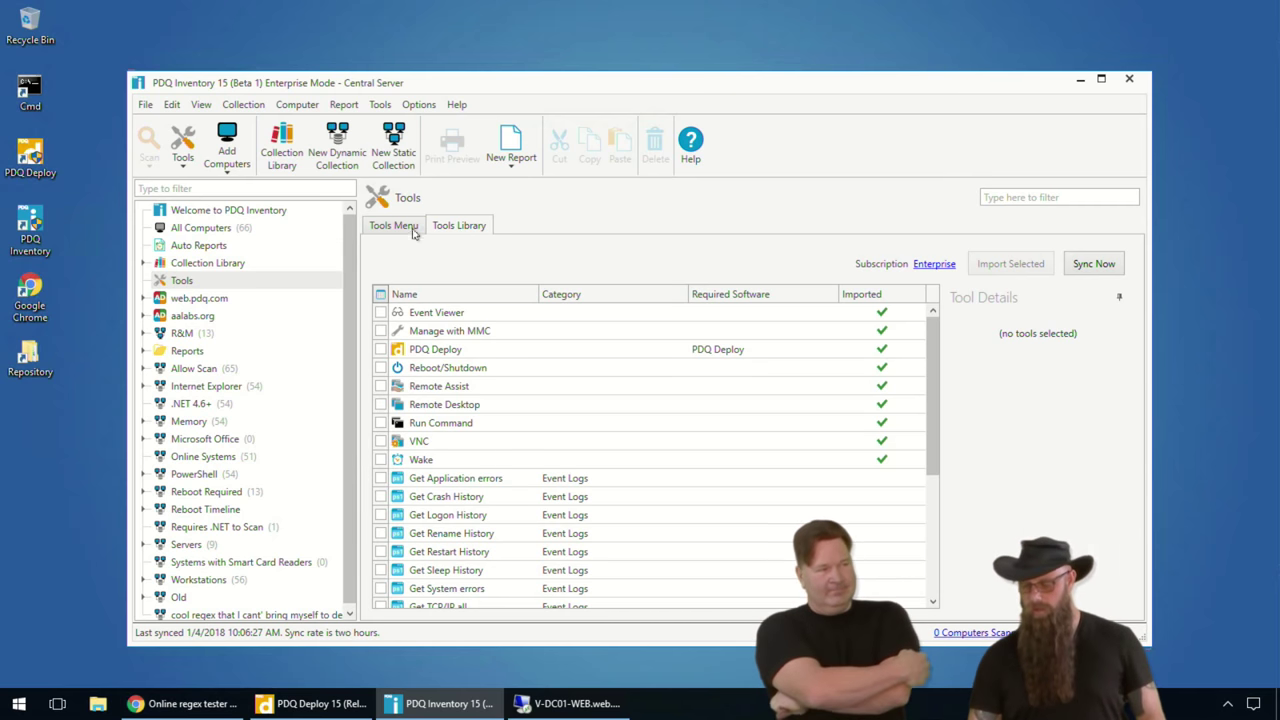
{"action": "left_click", "coordinate": [410, 226]}
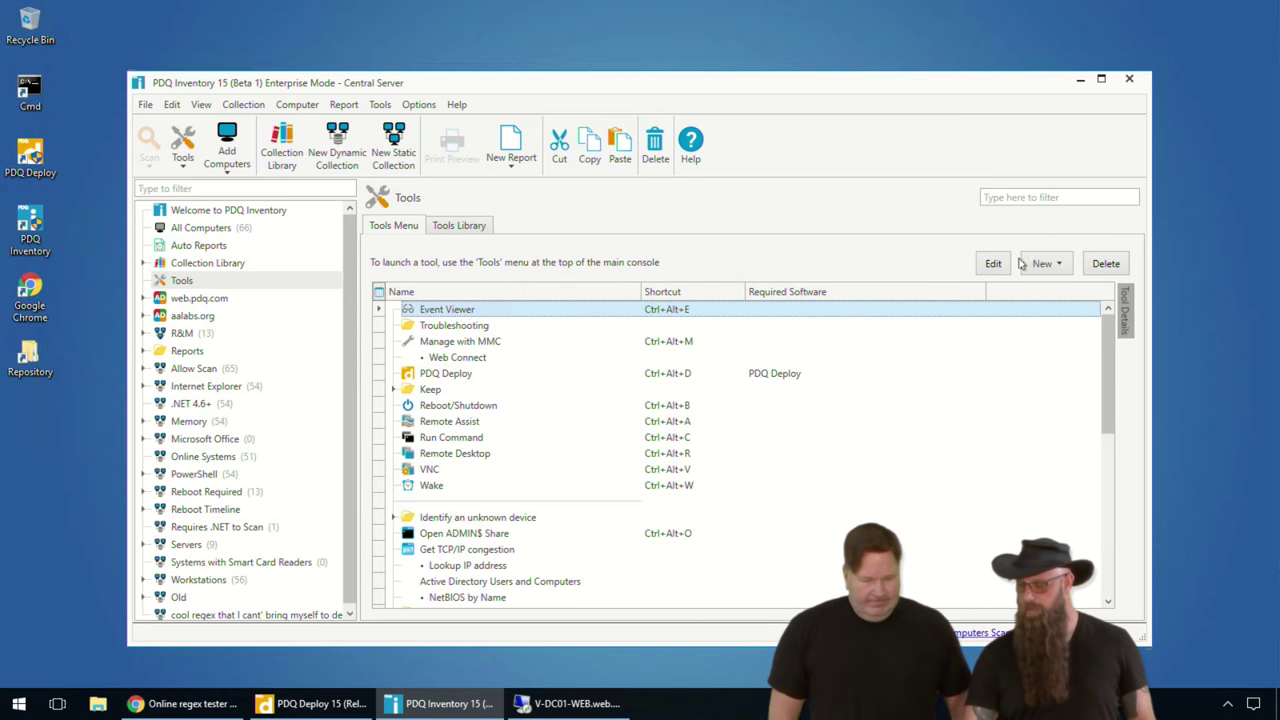
{"action": "left_click", "coordinate": [1063, 268]}
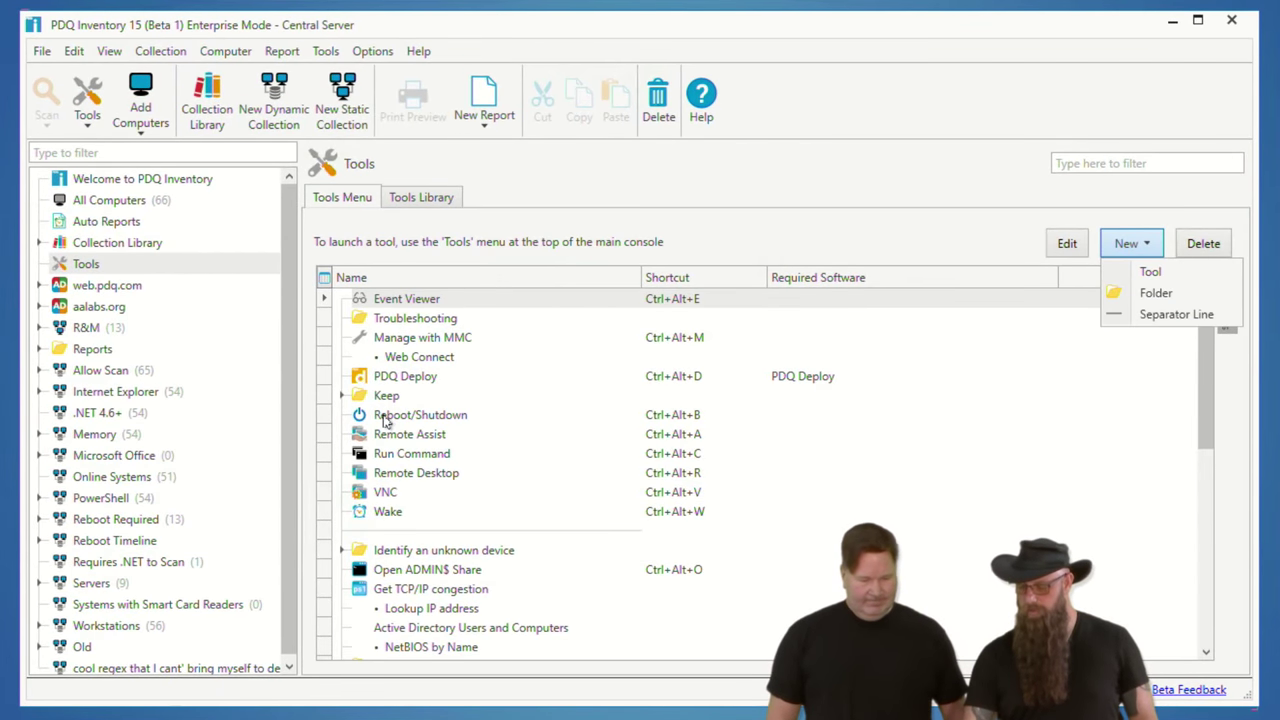
{"action": "left_click", "coordinate": [385, 416]}
{"action": "left_click", "coordinate": [1145, 248]}
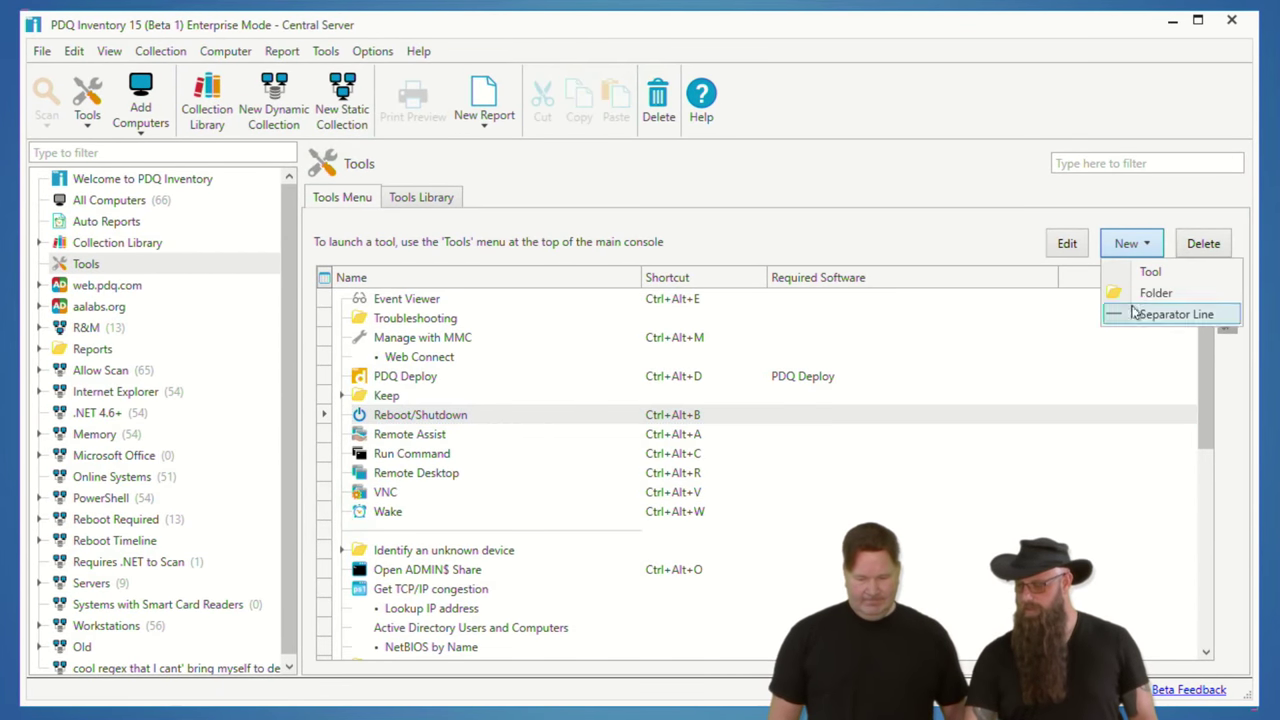
{"action": "left_click", "coordinate": [1135, 314]}
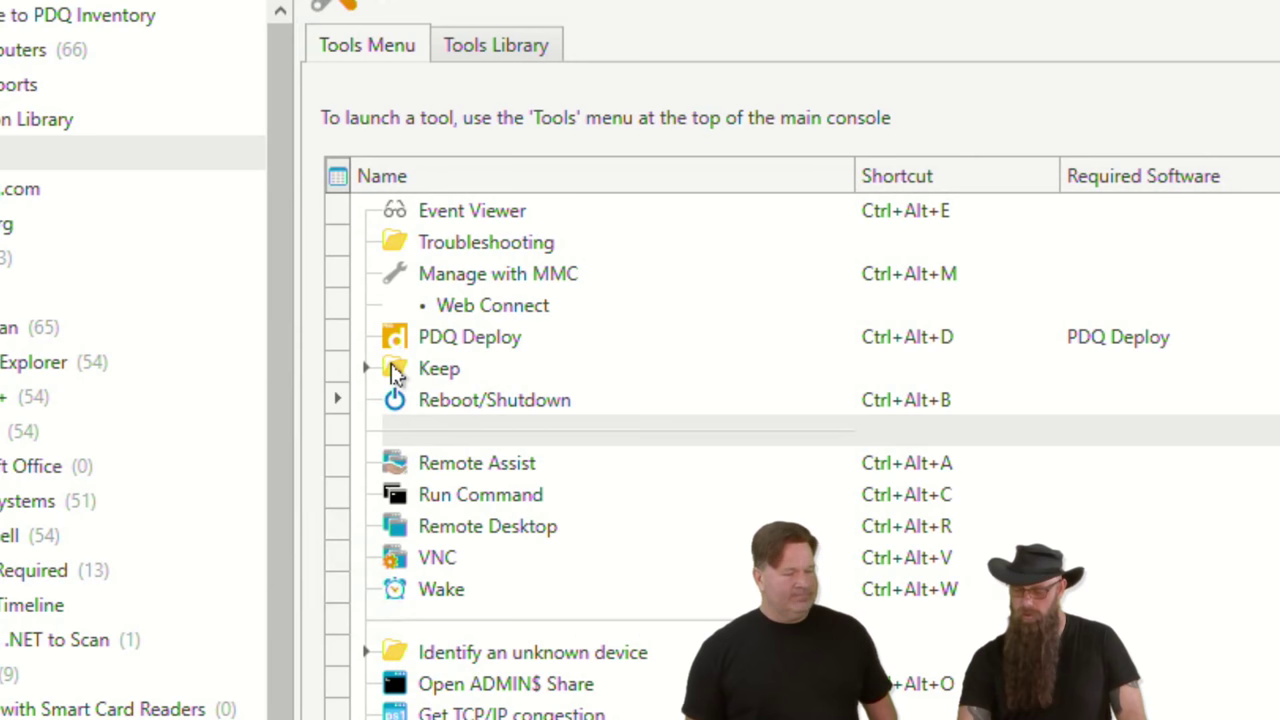
{"action": "left_click_drag", "start_coordinate": [395, 372], "coordinate": [394, 455]}
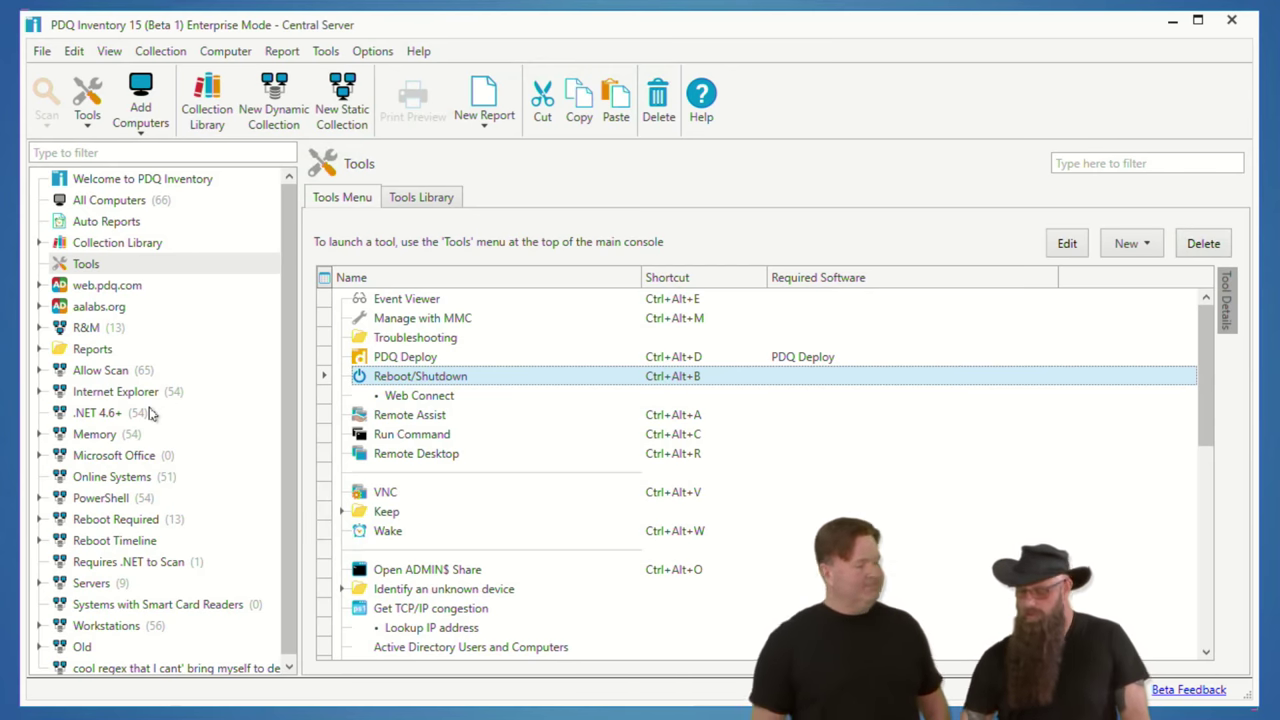
{"action": "scroll", "coordinate": [158, 597], "scroll_direction": "down", "scroll_amount": 1}
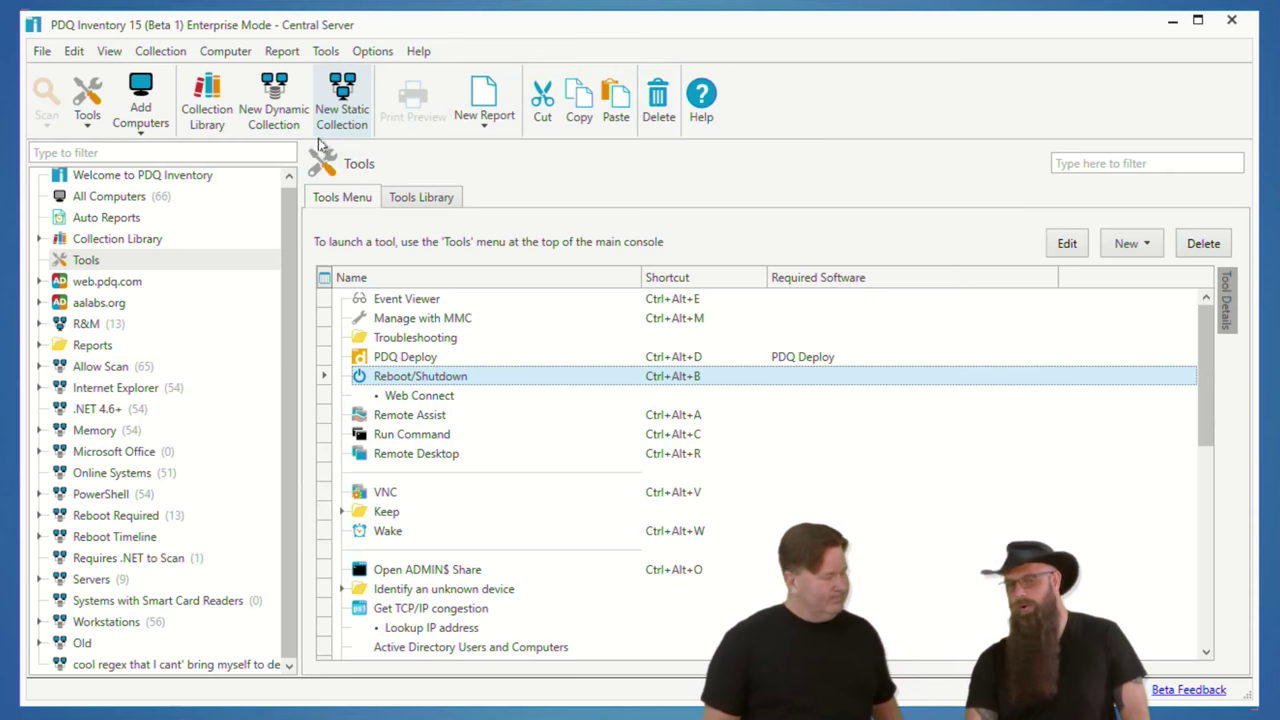
Step: Move the cool regex and Systems with Smart Card Readers collections into Old
{"action": "left_click", "coordinate": [106, 667]}
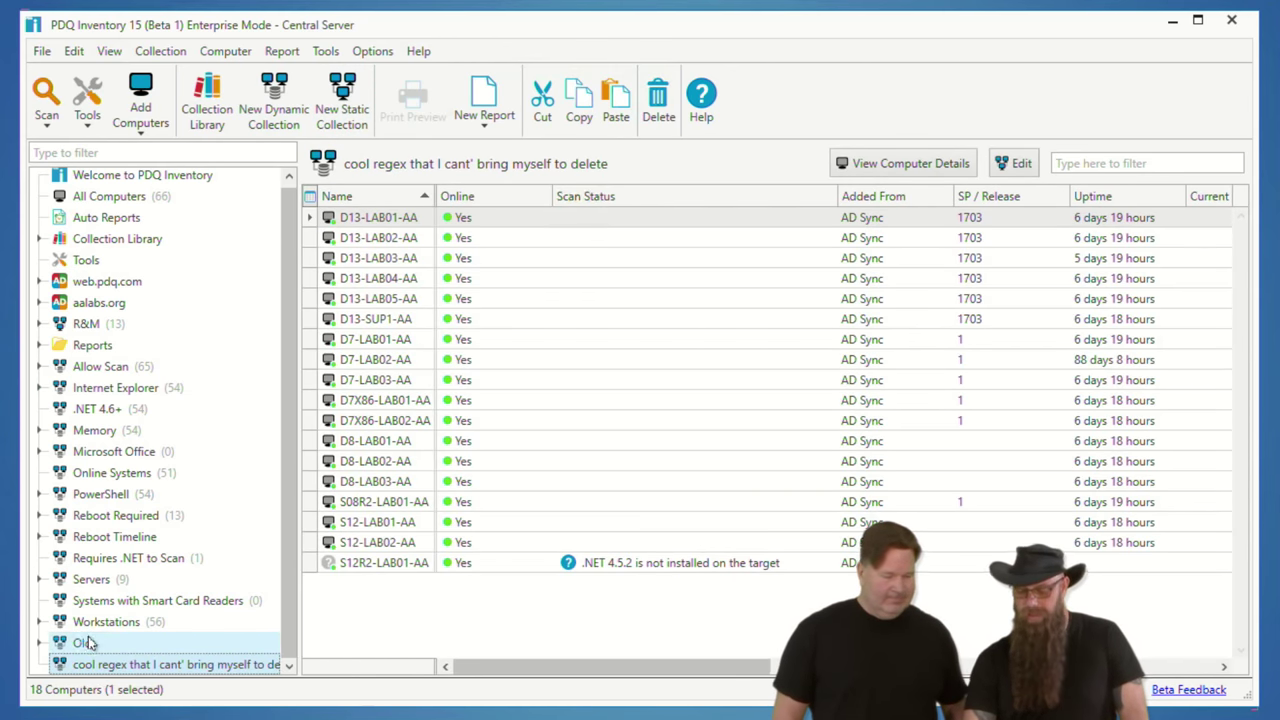
{"action": "left_click_drag", "start_coordinate": [88, 650], "coordinate": [84, 664]}
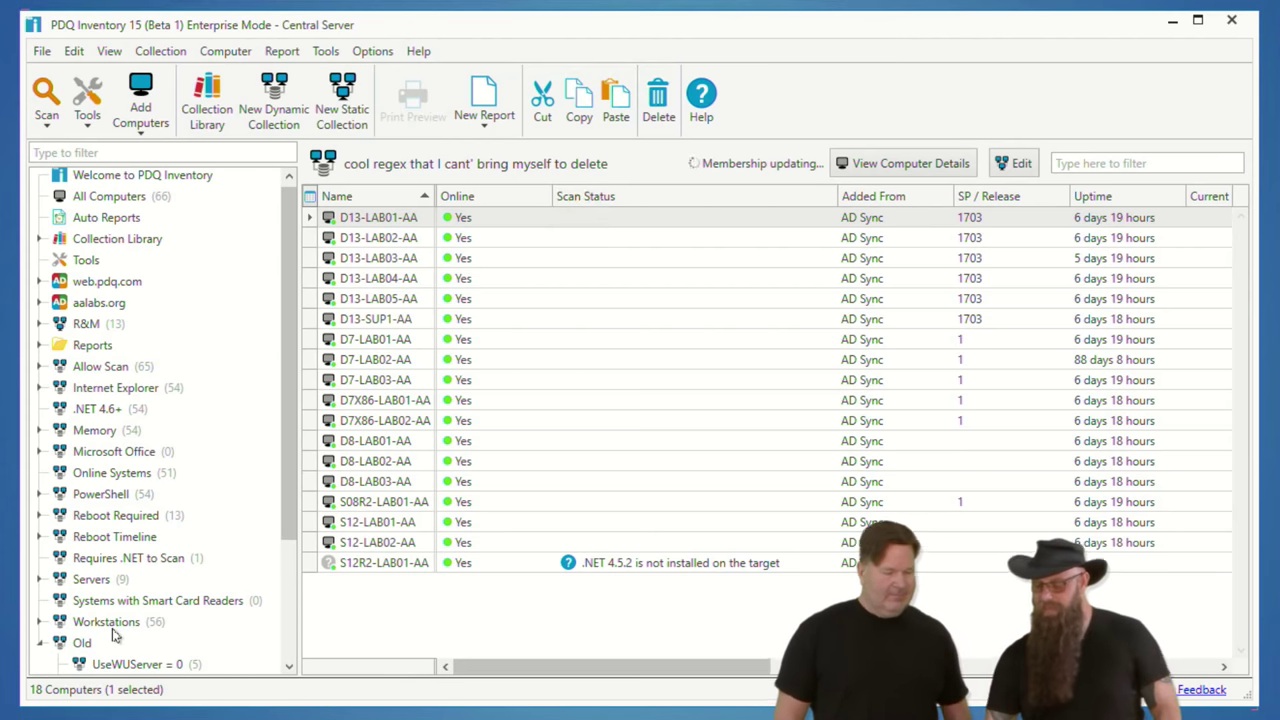
{"action": "left_click_drag", "start_coordinate": [110, 605], "coordinate": [64, 645]}
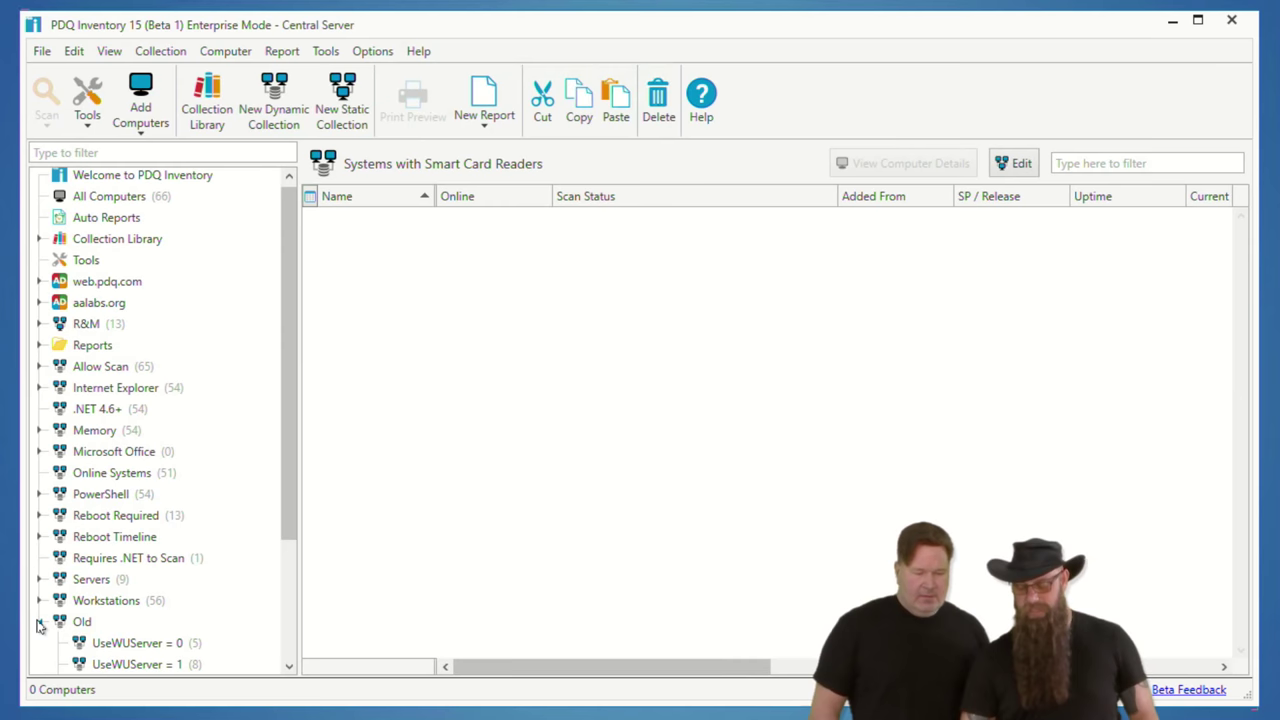
Step: Set the Old collection's Item Appearance icon to the briefcase
{"action": "left_click", "coordinate": [39, 626]}
{"action": "left_click", "coordinate": [86, 625]}
{"action": "right_click", "coordinate": [90, 630]}
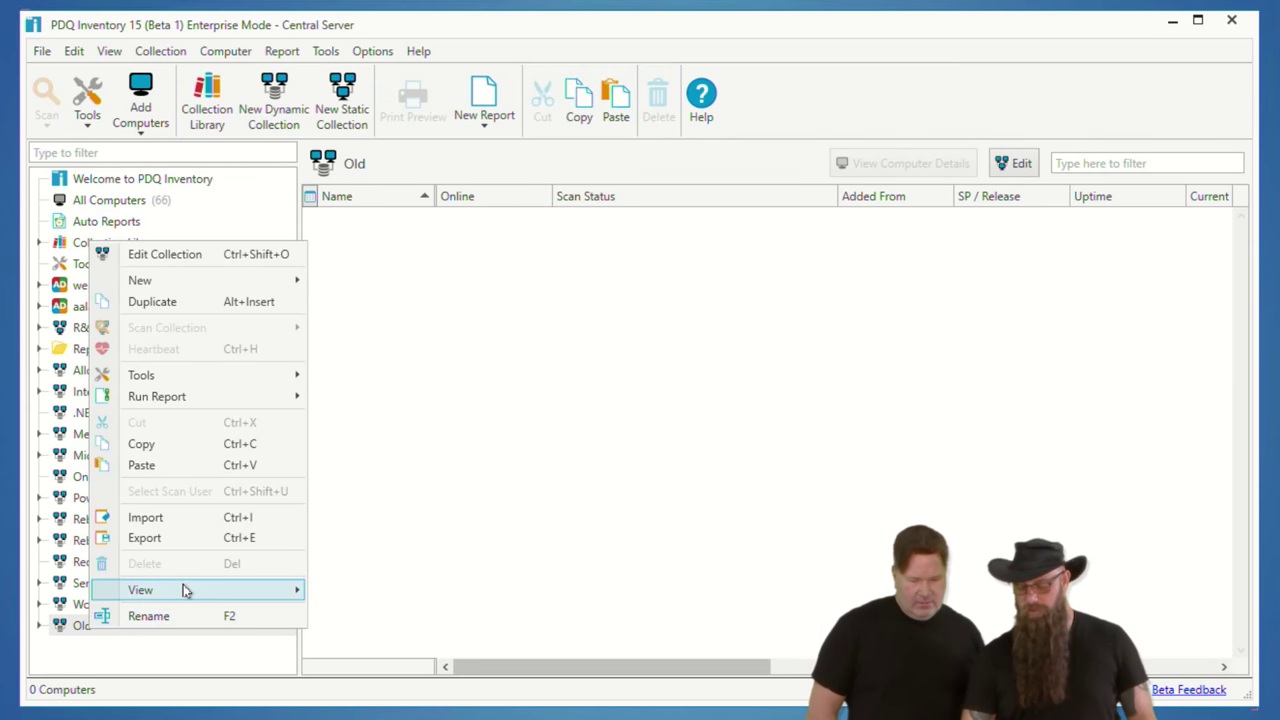
{"action": "mouse_move", "coordinate": [207, 590]}
{"action": "left_click", "coordinate": [371, 619]}
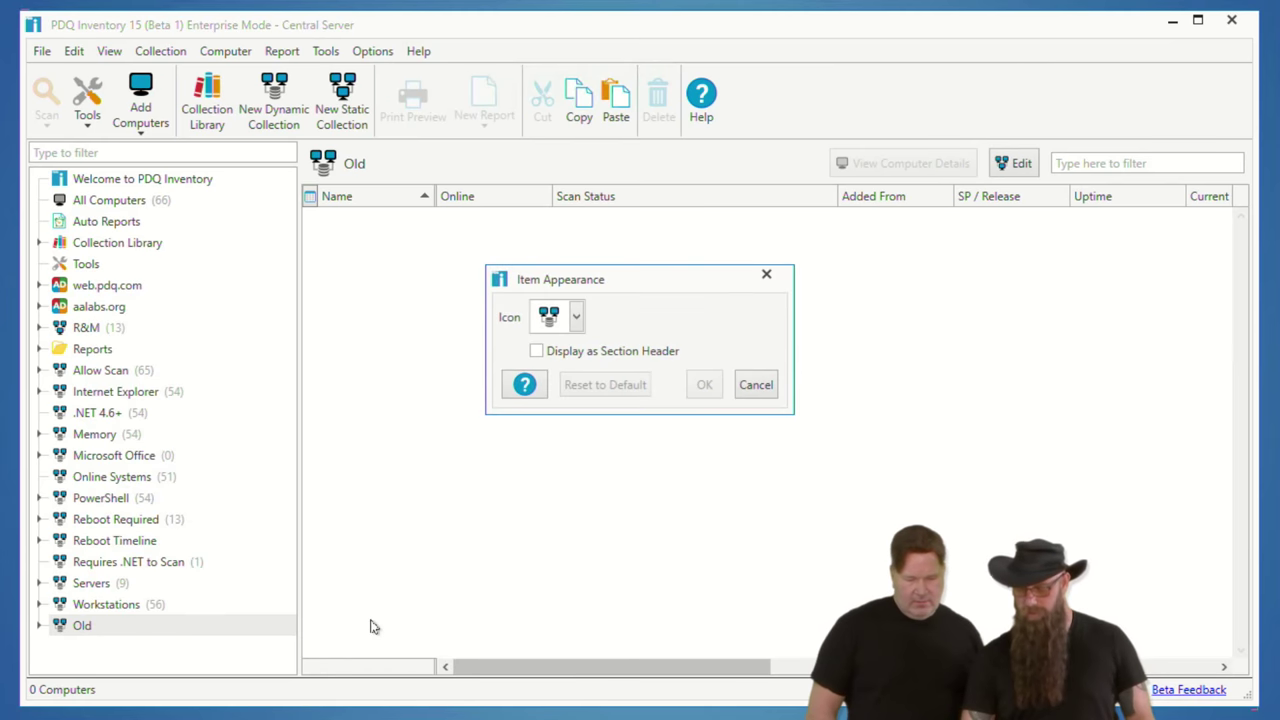
{"action": "left_click", "coordinate": [575, 318]}
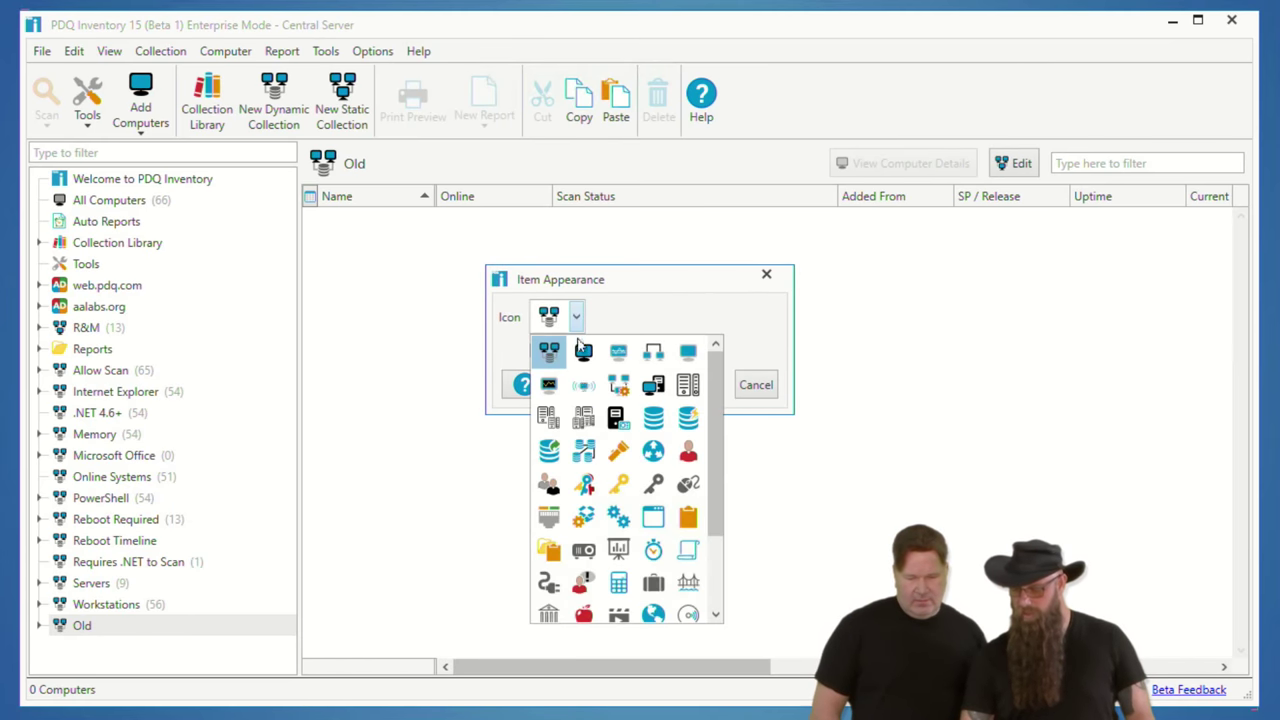
{"action": "scroll", "coordinate": [601, 476], "scroll_direction": "down", "scroll_amount": 1}
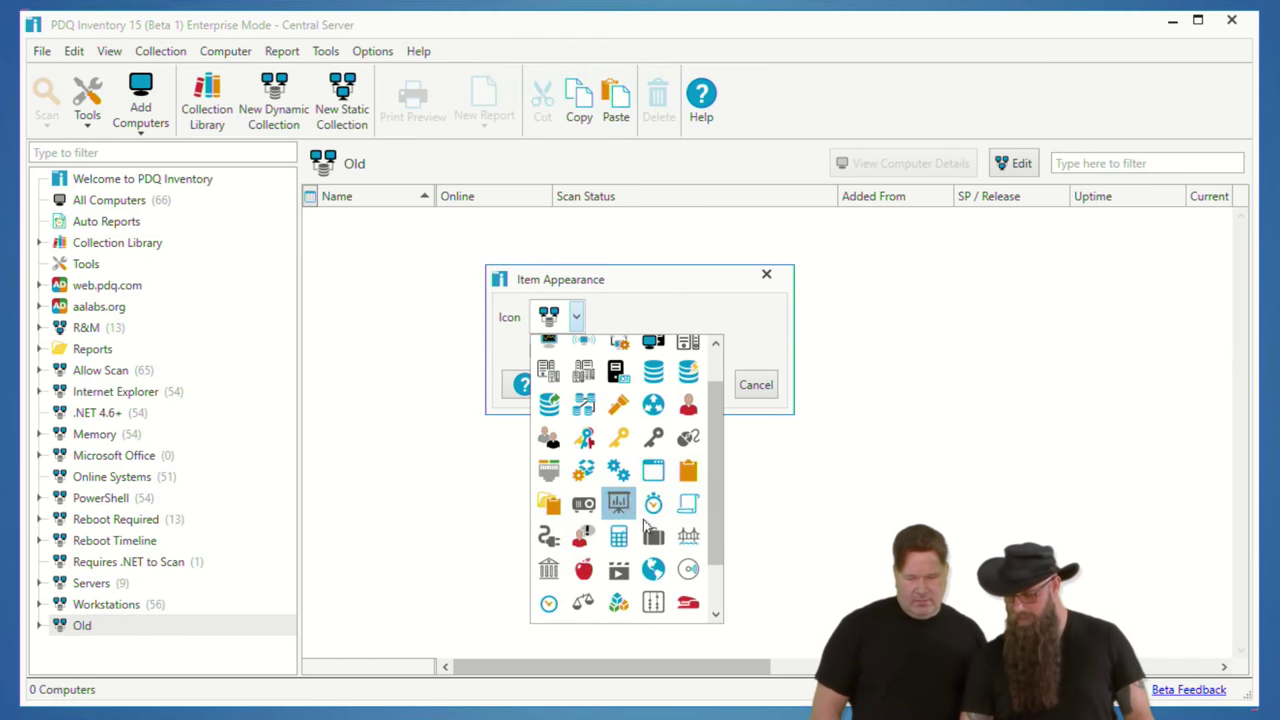
{"action": "left_click", "coordinate": [653, 536]}
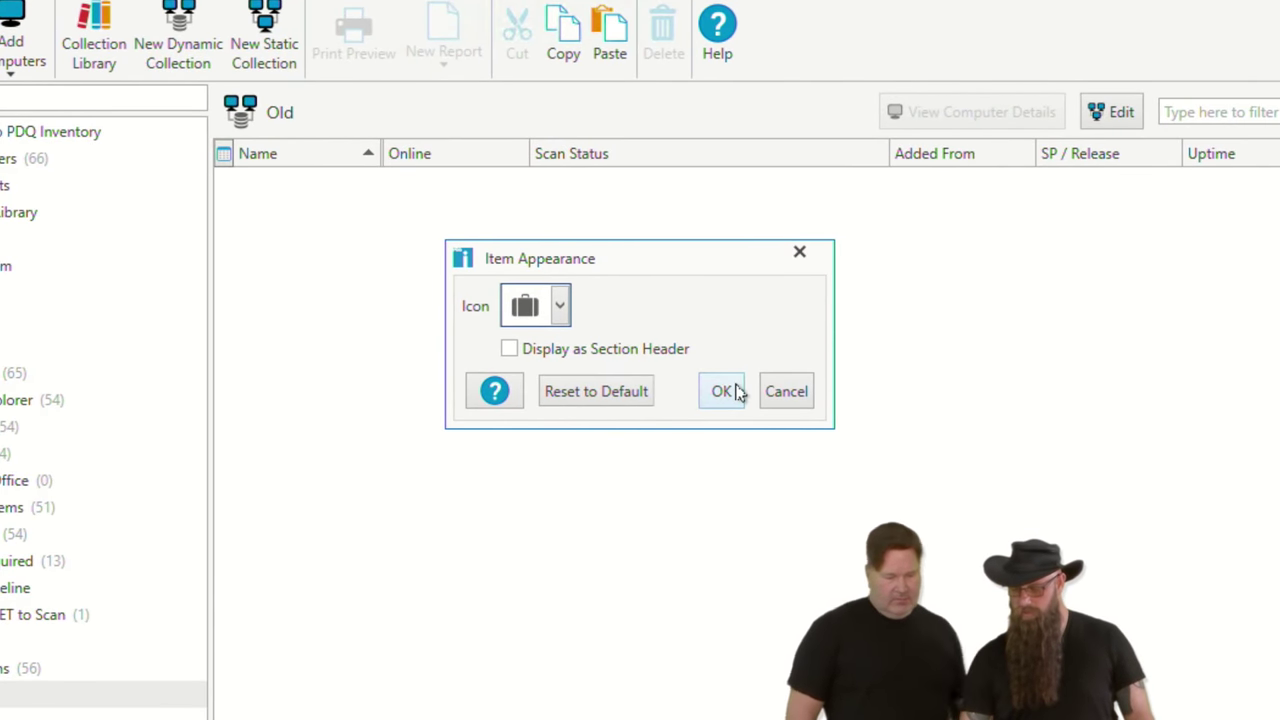
{"action": "left_click", "coordinate": [722, 391]}
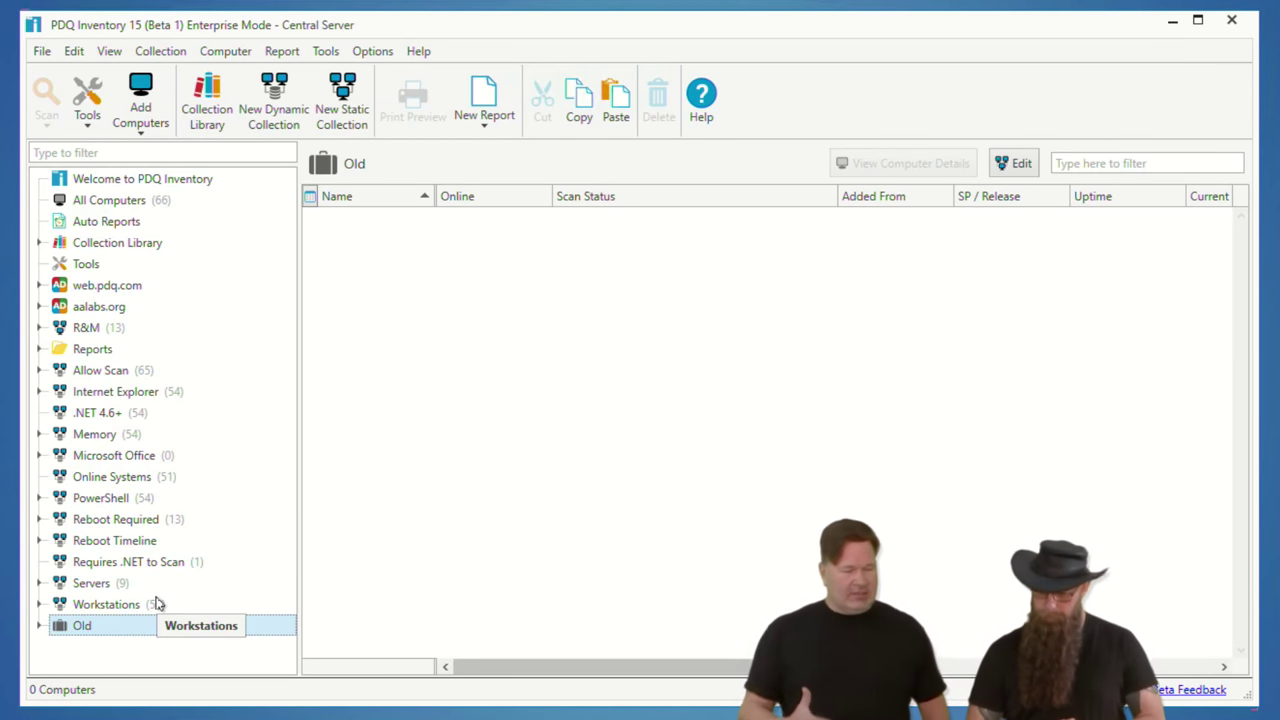
Step: Hide the GIMP collection under Collection Library > Imaging
{"action": "left_click", "coordinate": [40, 243]}
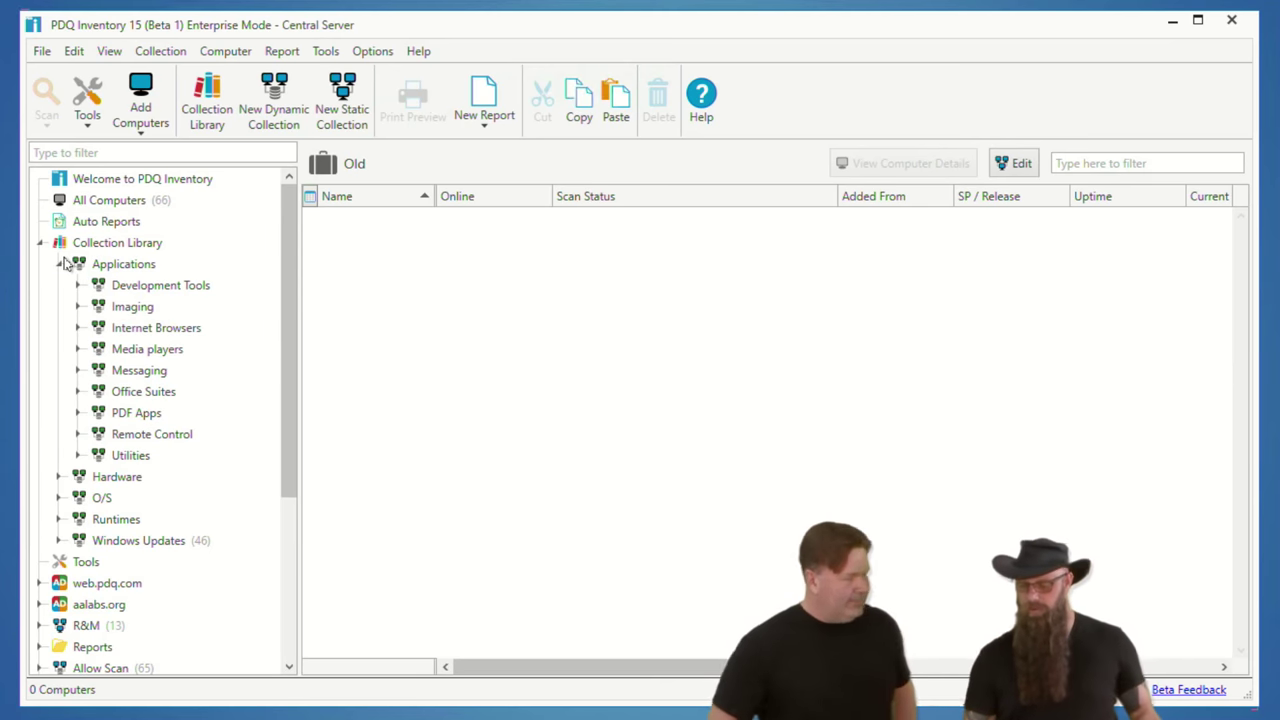
{"action": "left_click", "coordinate": [78, 307]}
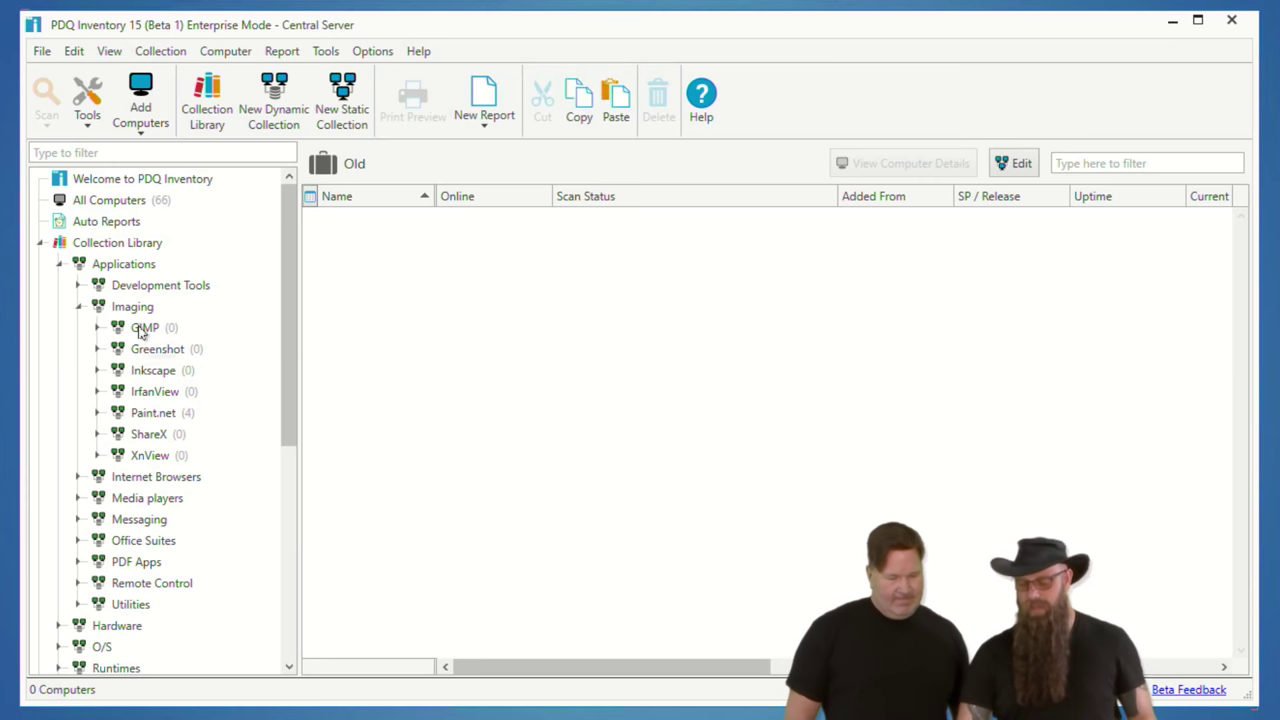
{"action": "left_click", "coordinate": [141, 330]}
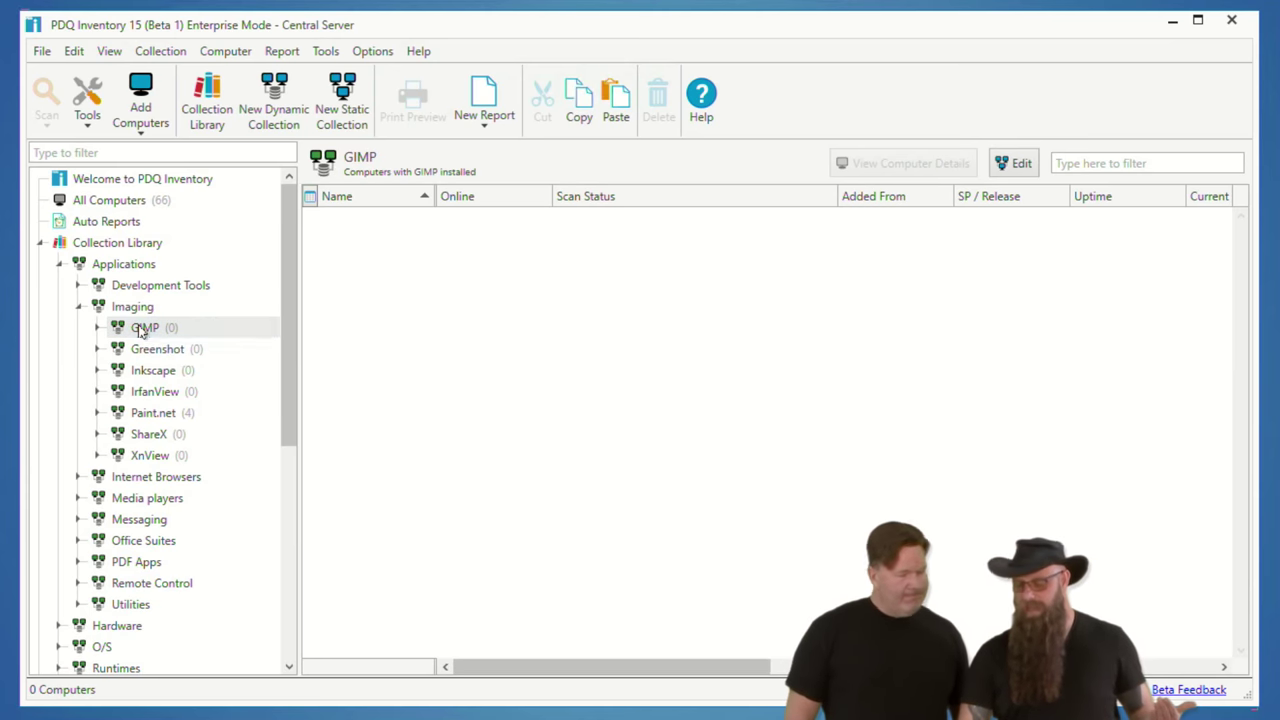
{"action": "right_click", "coordinate": [141, 331]}
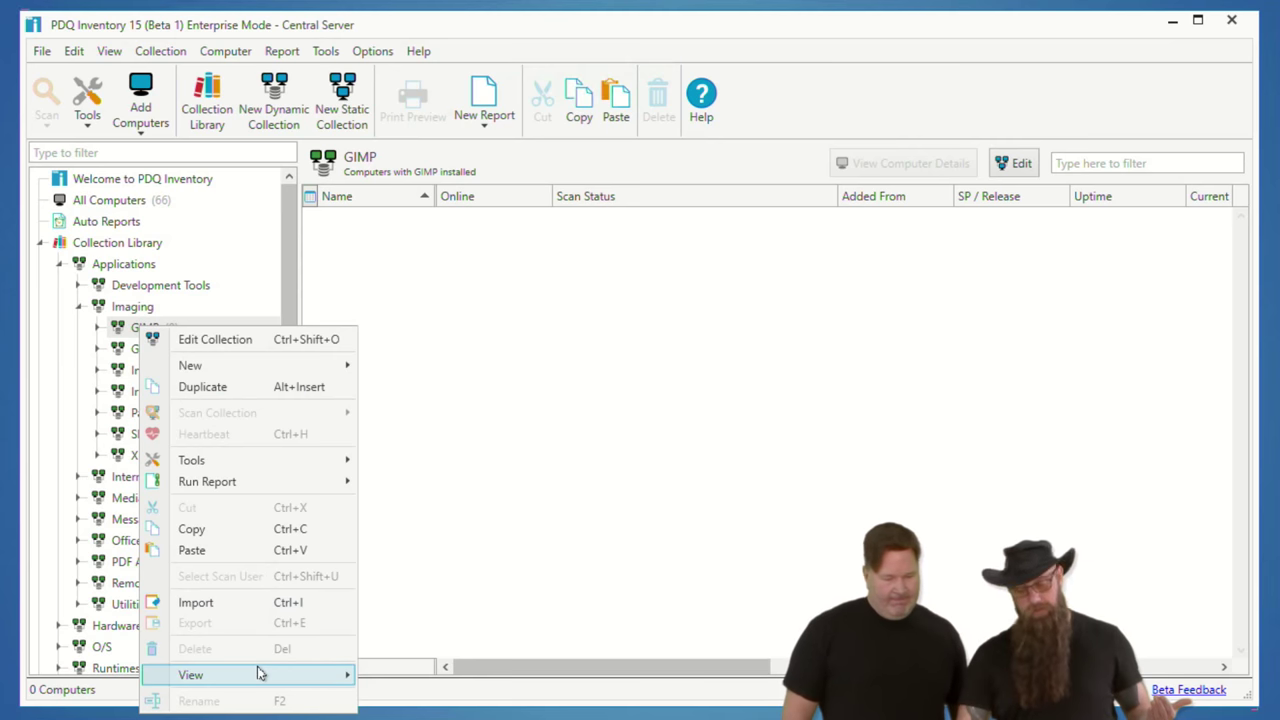
{"action": "mouse_move", "coordinate": [265, 673]}
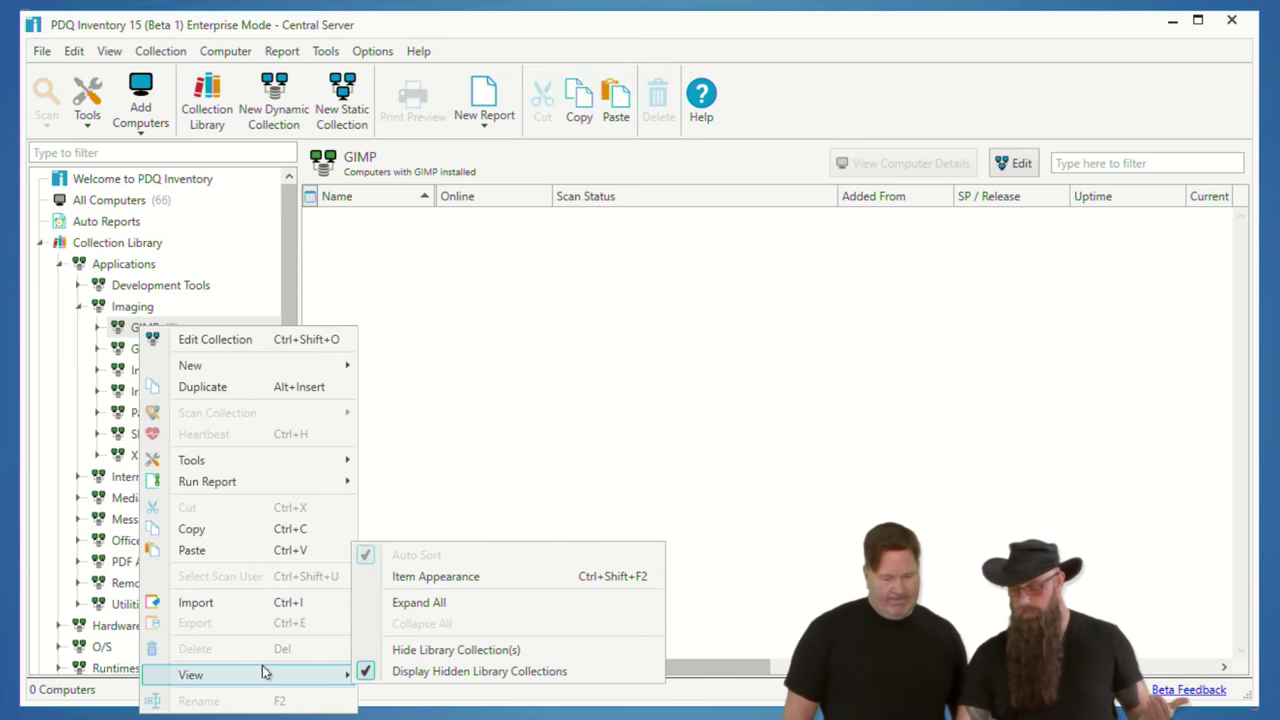
{"action": "left_click", "coordinate": [429, 652]}
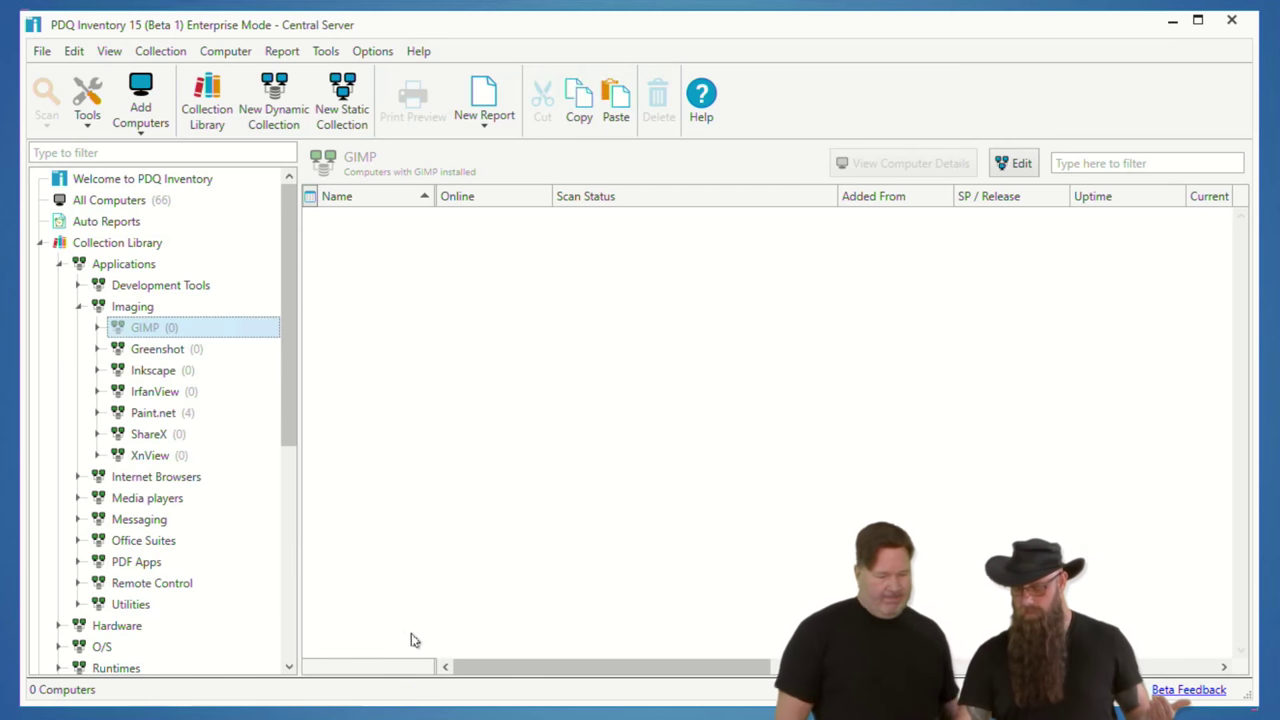
Step: Turn off Display Hidden Library Collections so GIMP disappears from the tree
{"action": "right_click", "coordinate": [149, 334]}
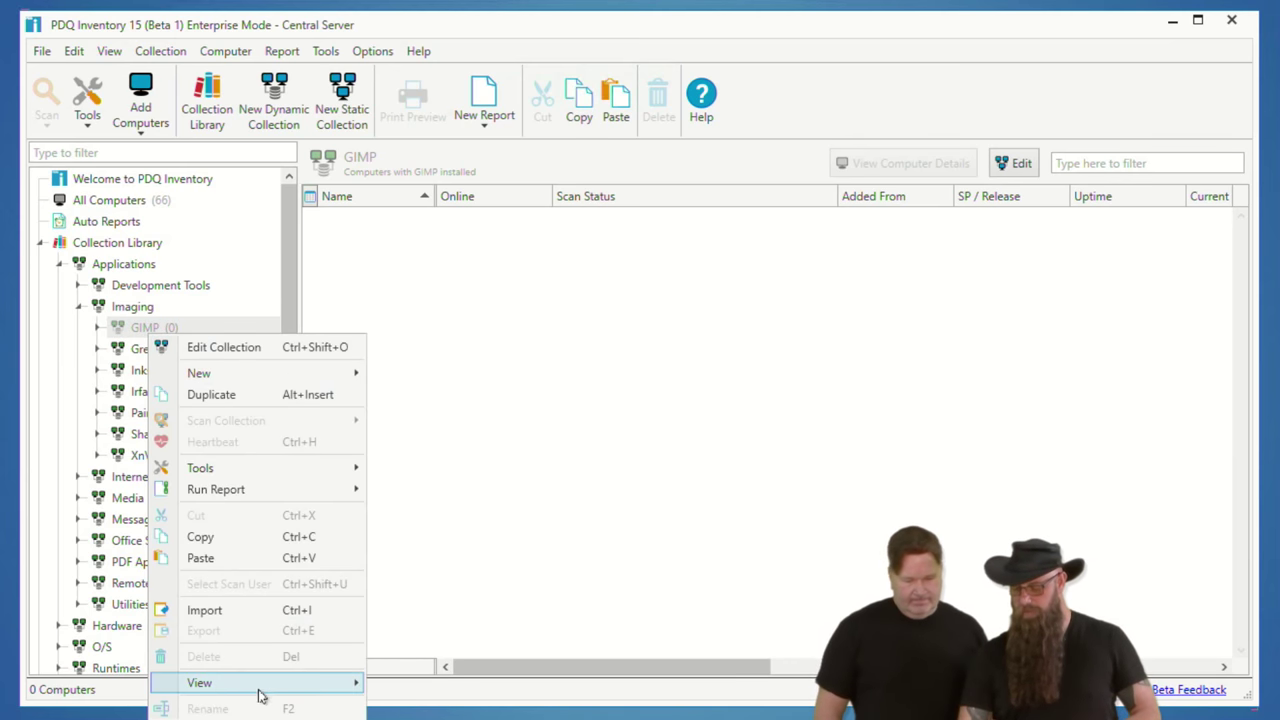
{"action": "mouse_move", "coordinate": [300, 683]}
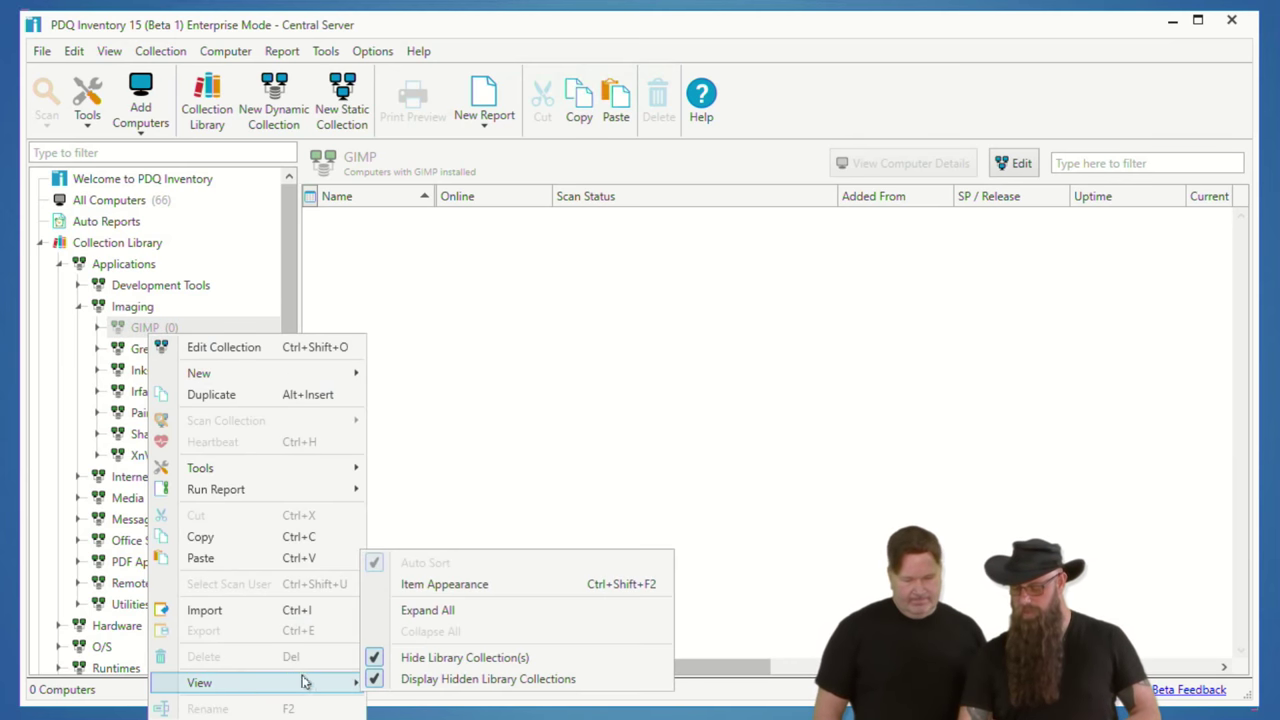
{"action": "left_click", "coordinate": [432, 681]}
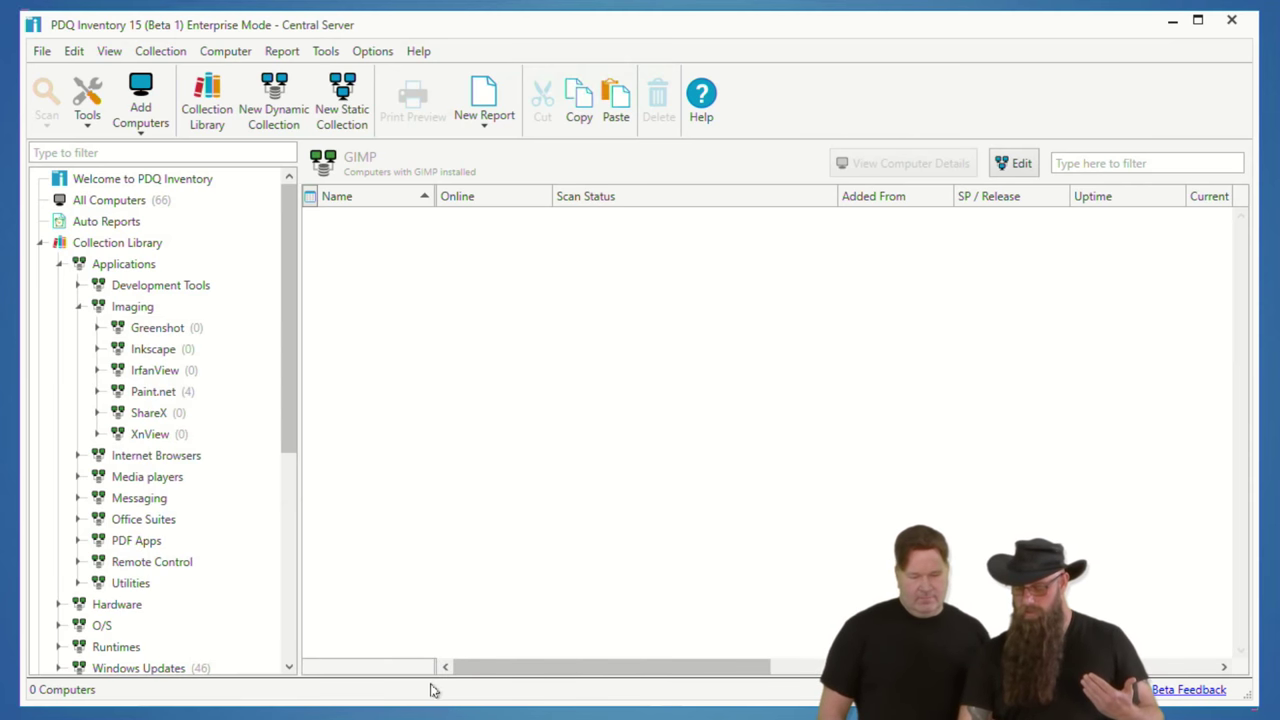
Step: Hide the Greenshot library collection as well, then open the Collection Library overview
{"action": "left_click", "coordinate": [168, 330]}
{"action": "right_click", "coordinate": [170, 330]}
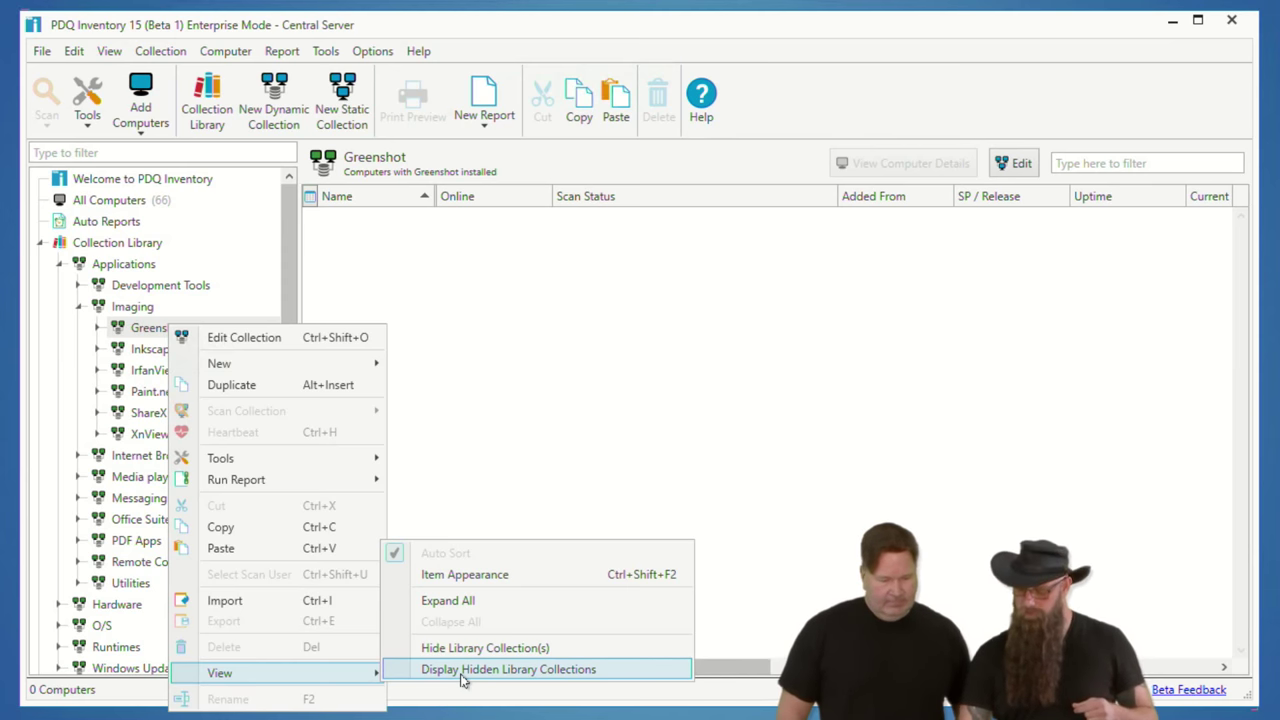
{"action": "left_click", "coordinate": [451, 647]}
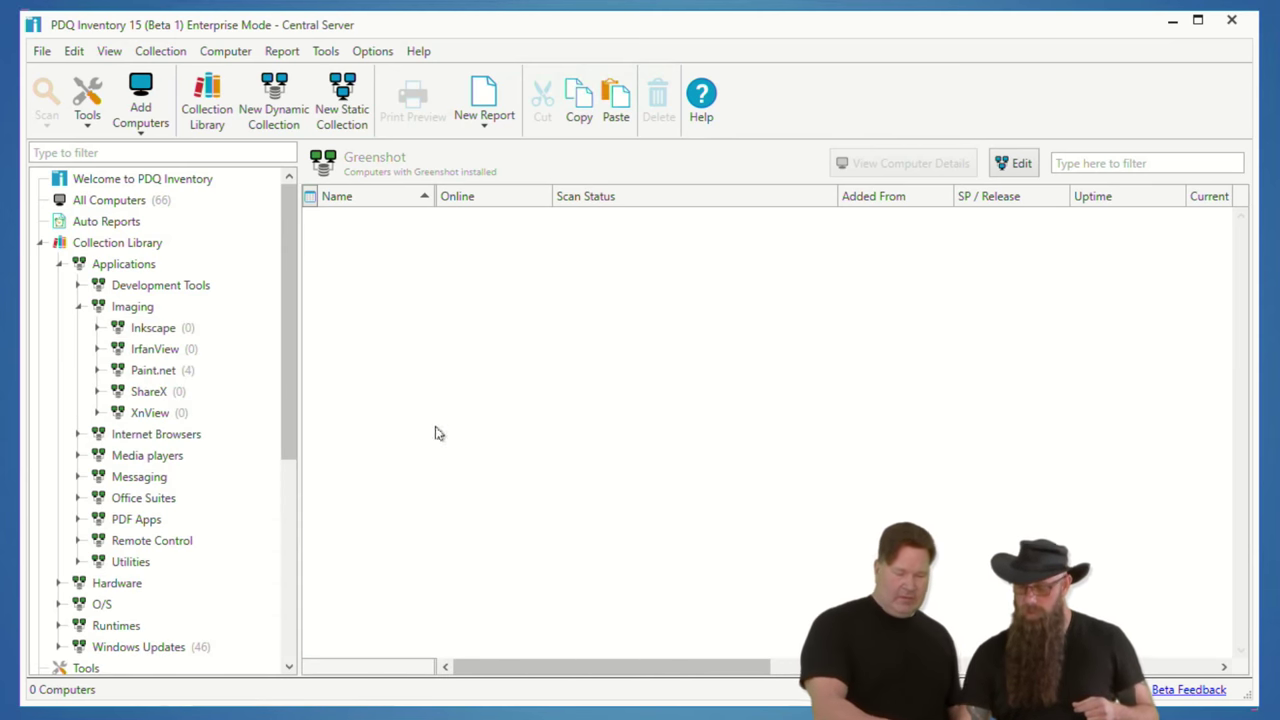
{"action": "left_click", "coordinate": [127, 248]}
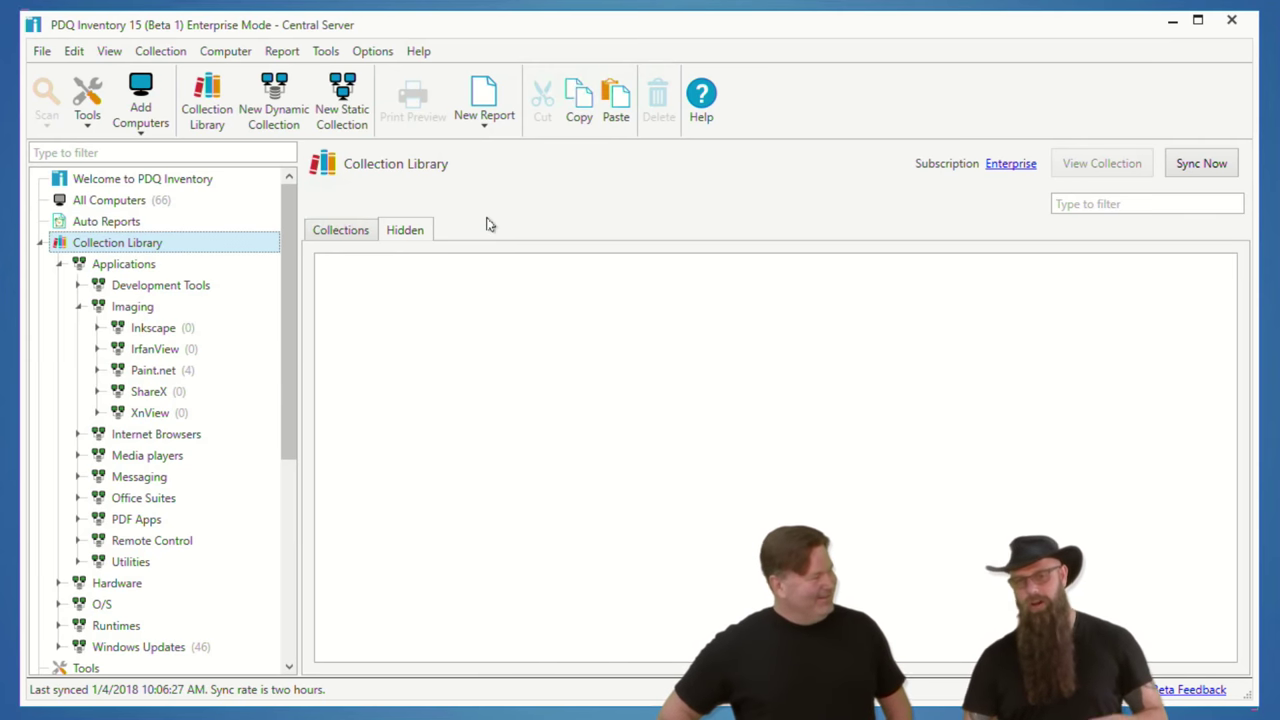
Step: Review the library's Hidden tab, then turn Display Hidden Library Collections back on
{"action": "left_click", "coordinate": [404, 231]}
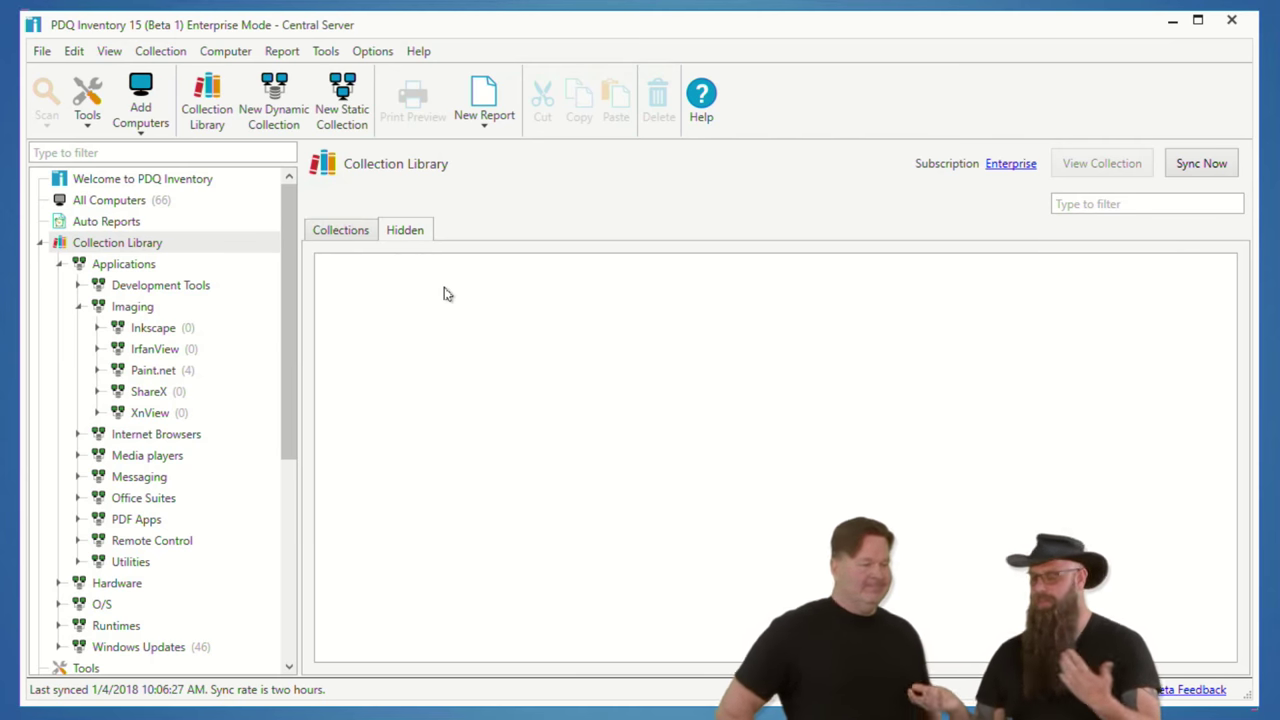
{"action": "left_click", "coordinate": [353, 233]}
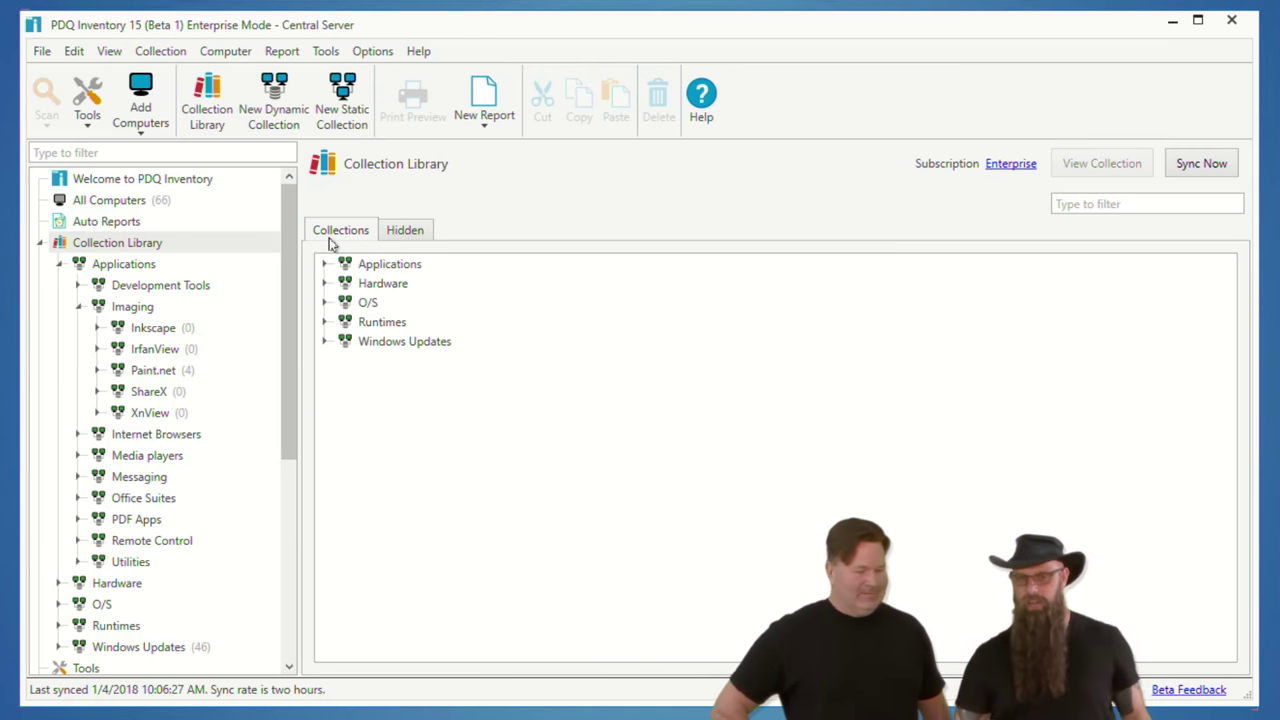
{"action": "left_click", "coordinate": [128, 243]}
{"action": "right_click", "coordinate": [128, 243]}
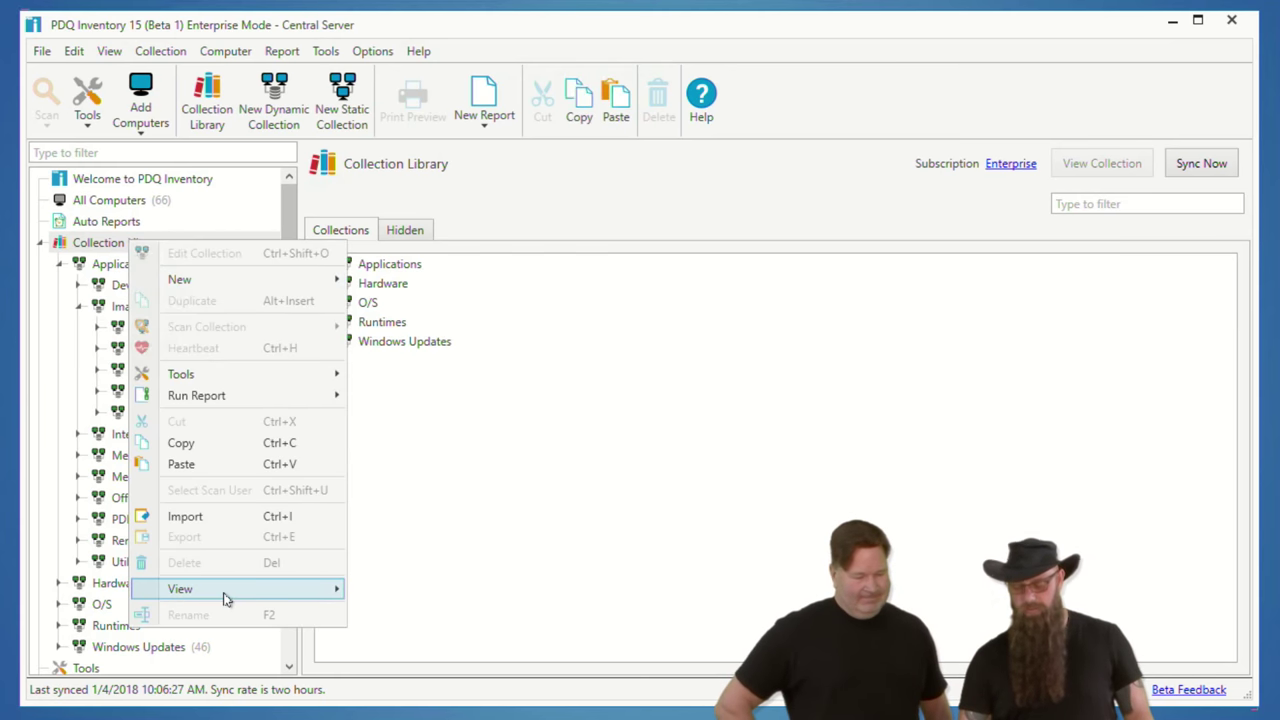
{"action": "mouse_move", "coordinate": [228, 591]}
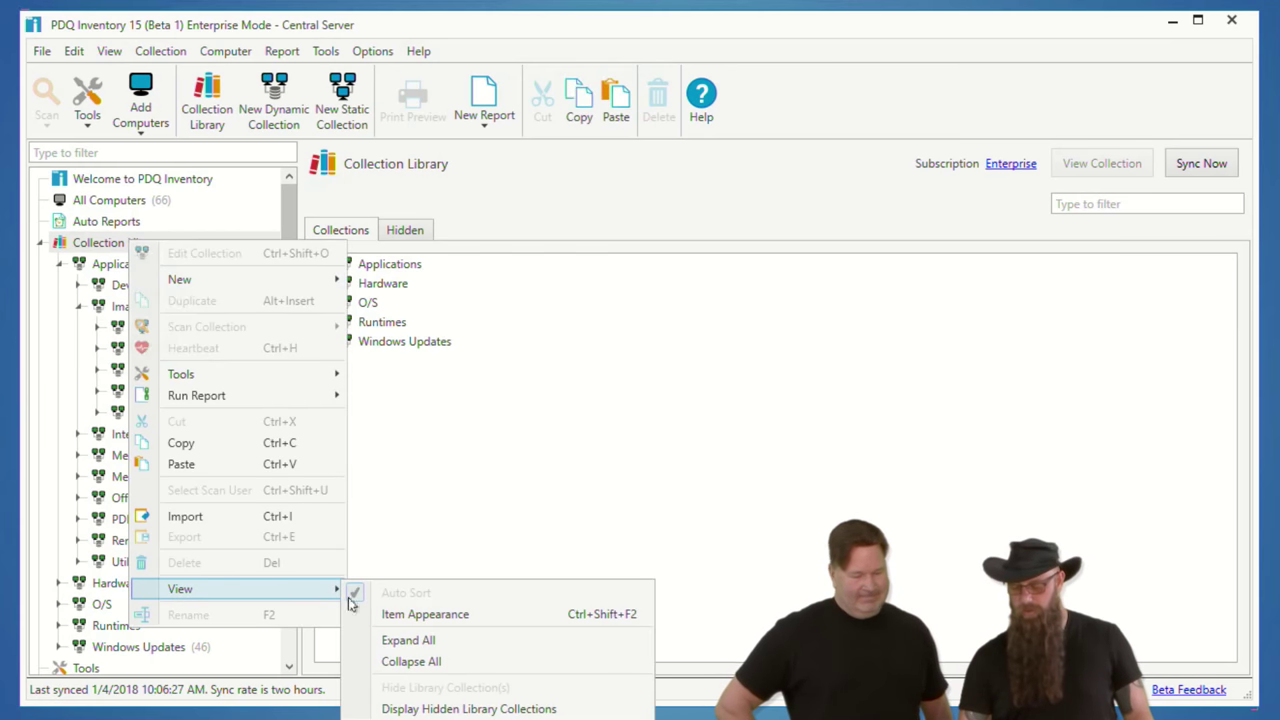
{"action": "left_click", "coordinate": [452, 709]}
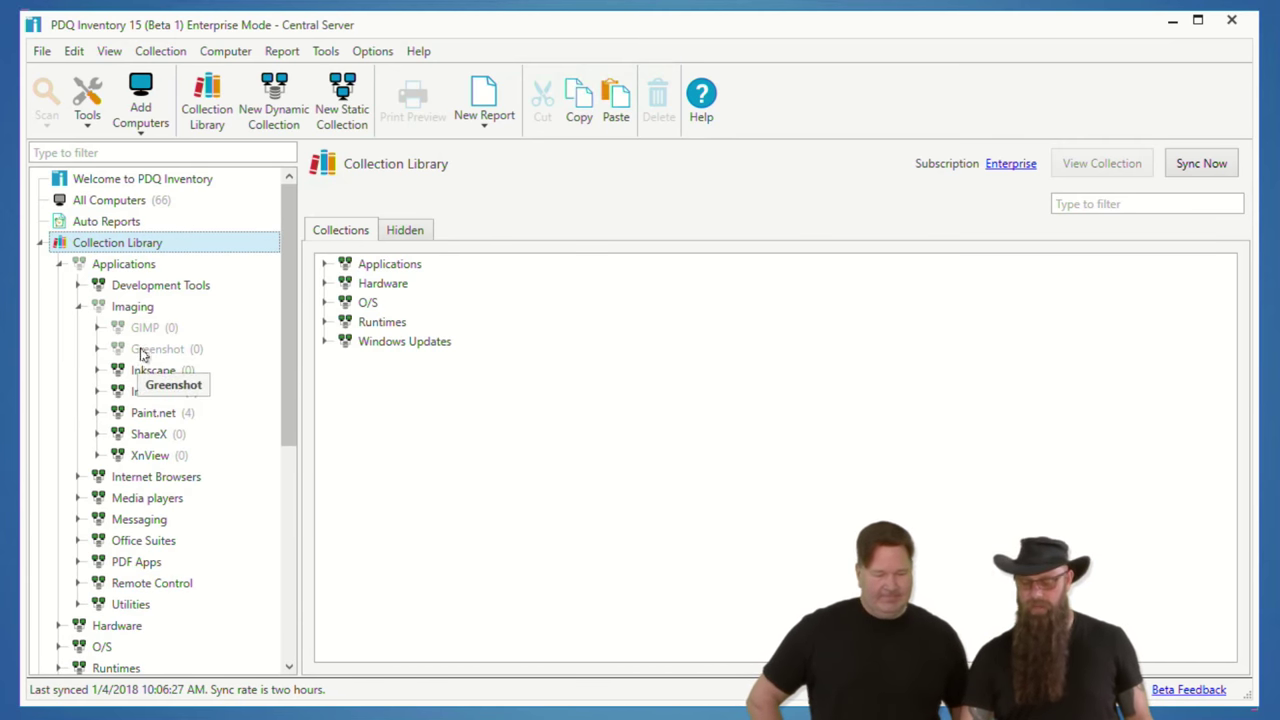
Step: Unhide the Greenshot collection, leaving GIMP hidden
{"action": "left_click", "coordinate": [142, 352]}
{"action": "right_click", "coordinate": [145, 350]}
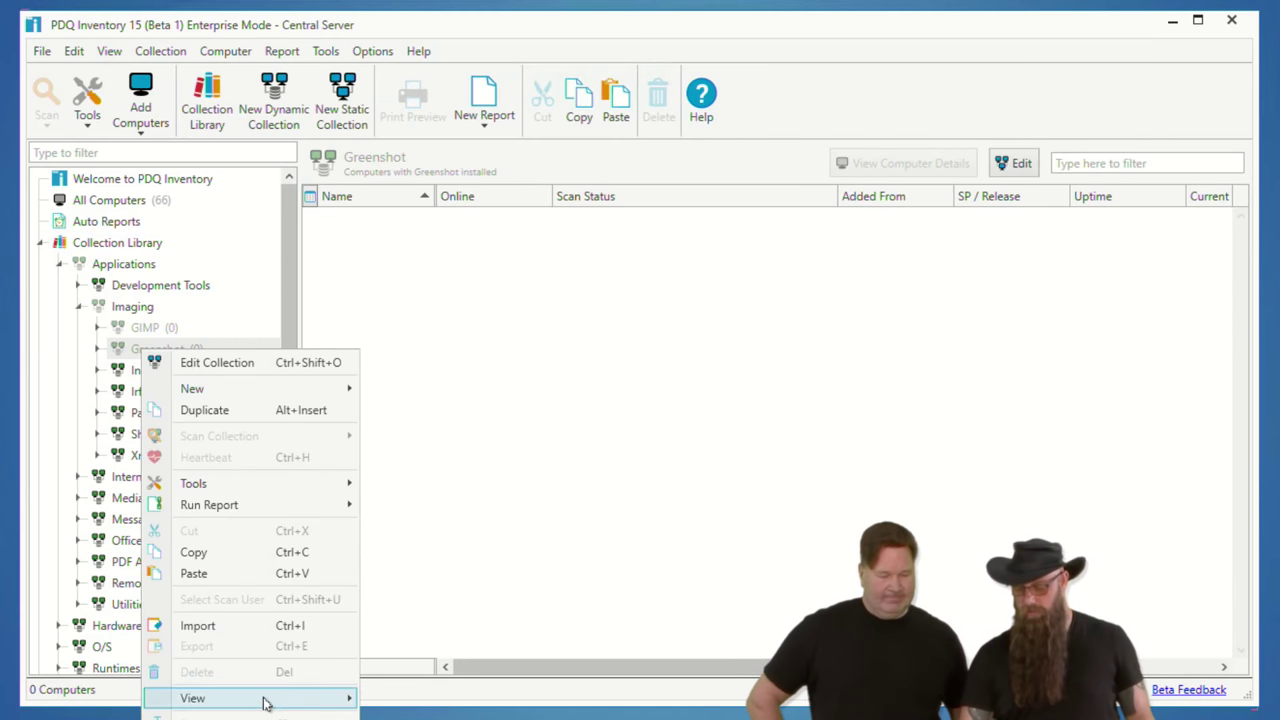
{"action": "mouse_move", "coordinate": [300, 698]}
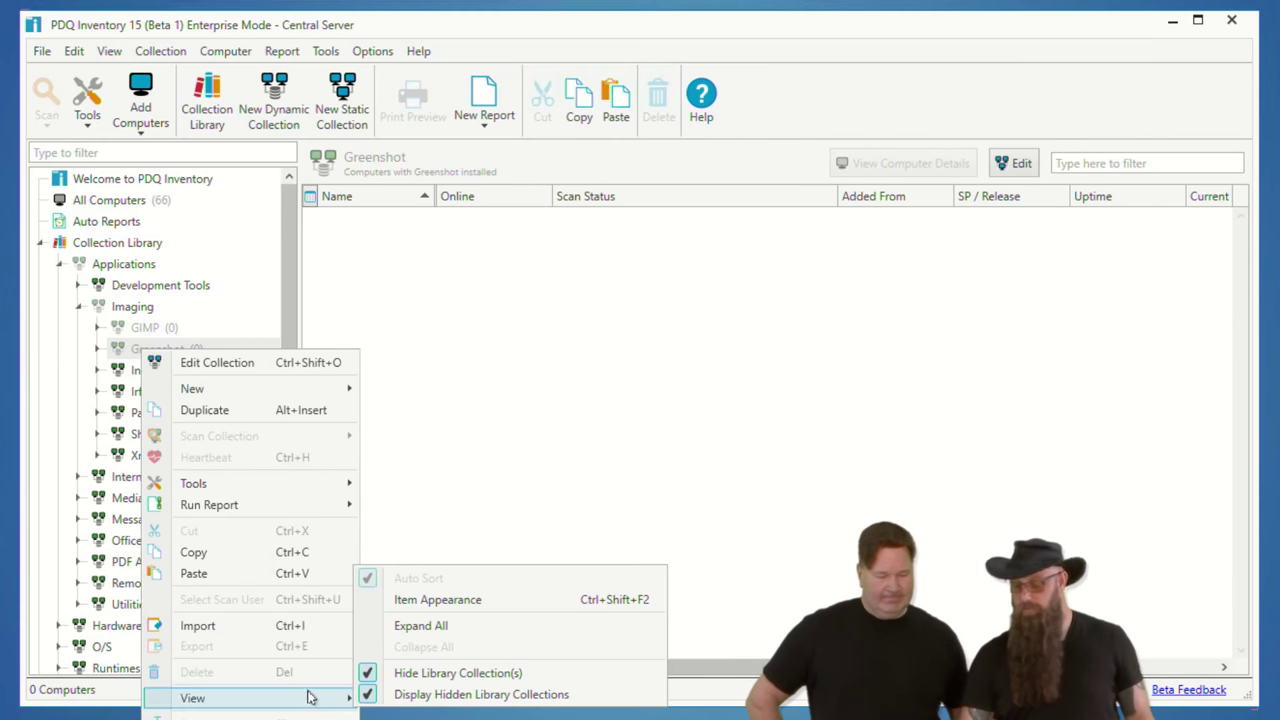
{"action": "left_click", "coordinate": [425, 675]}
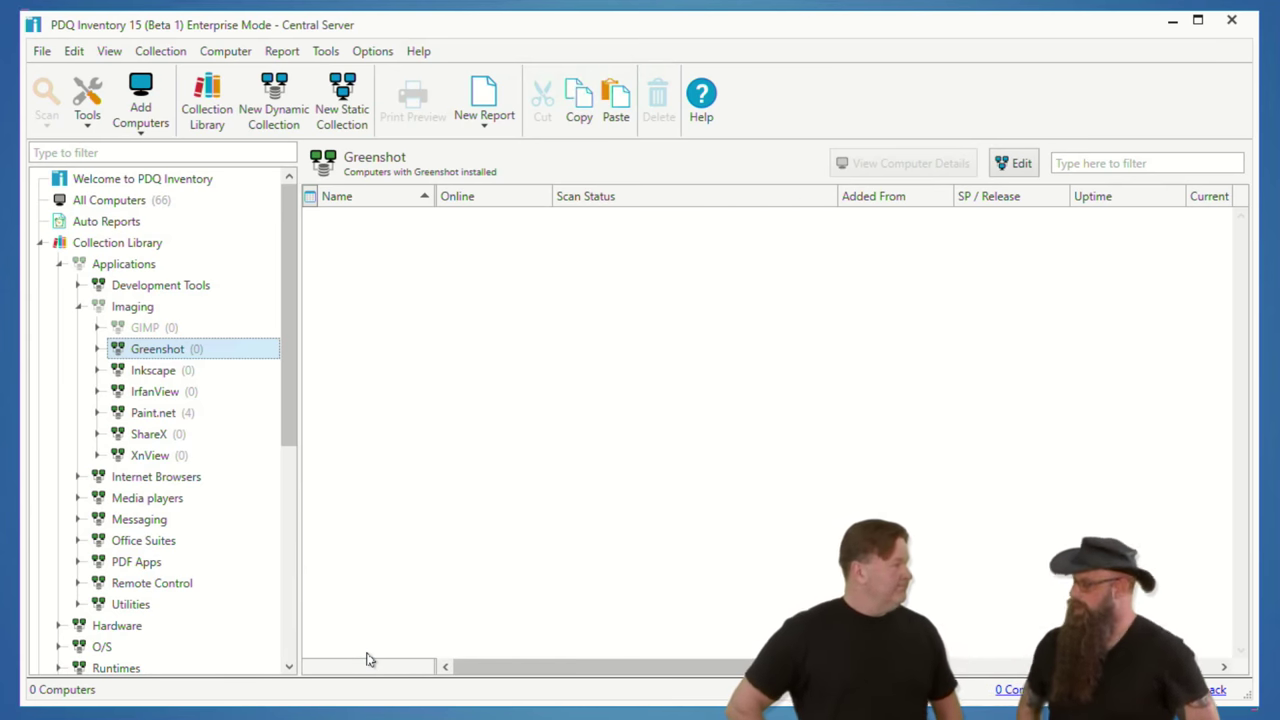